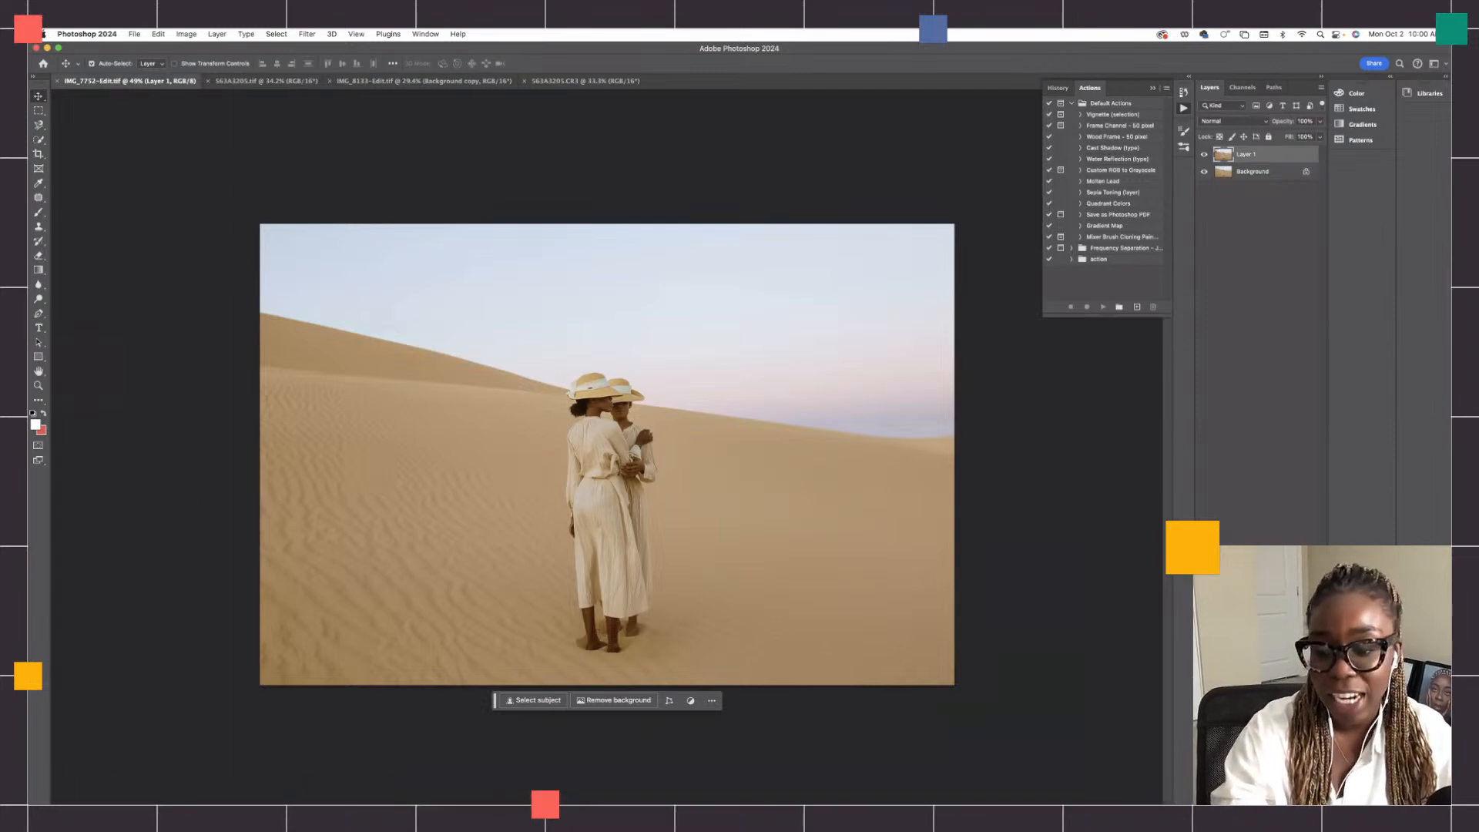
Step: Switch to Preview to view the gallery wall photo IMG_2483.jpg, and minimise it again
mouse_move(740, 803)
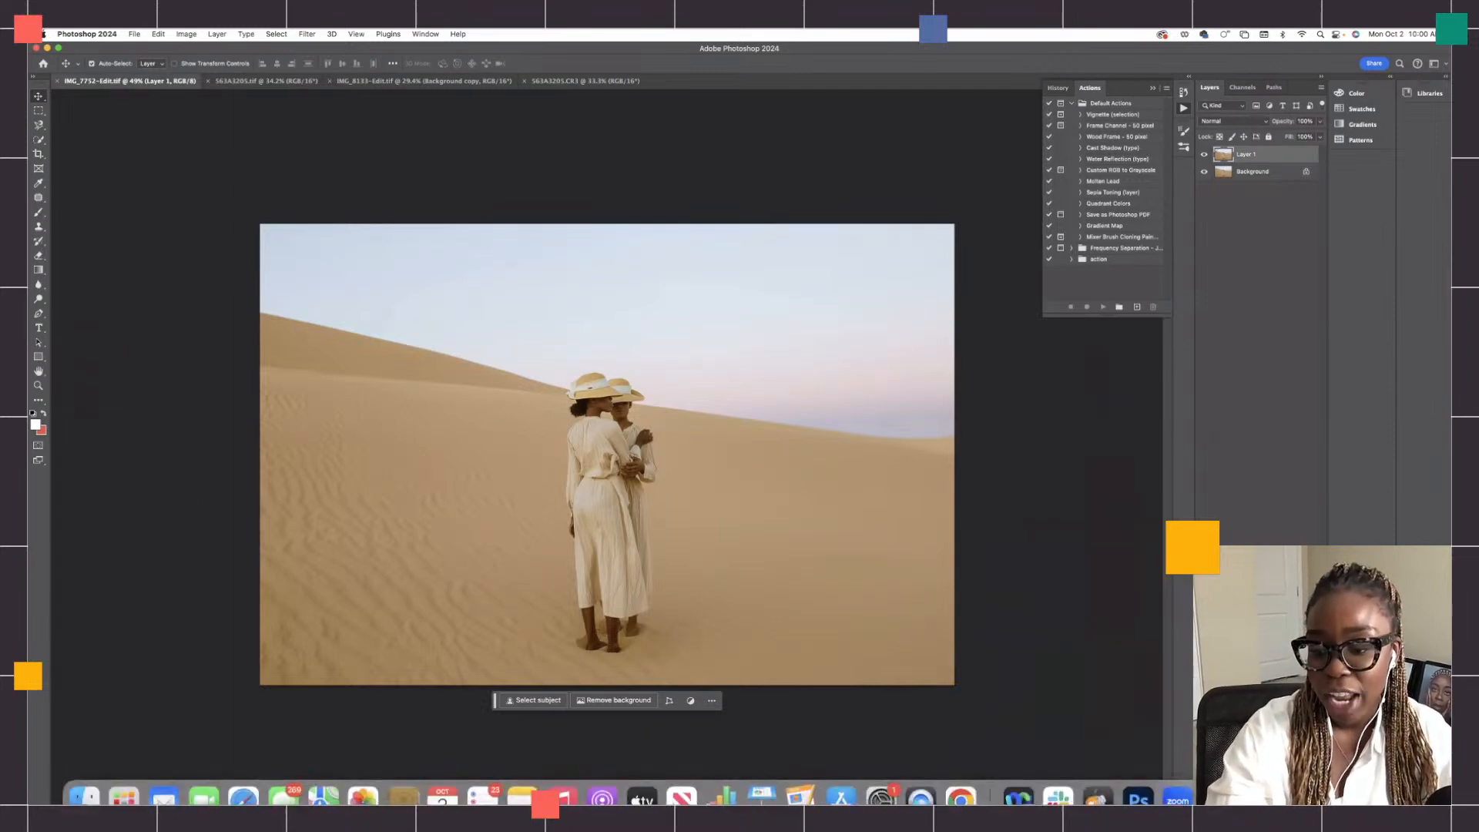
left_click(1336, 796)
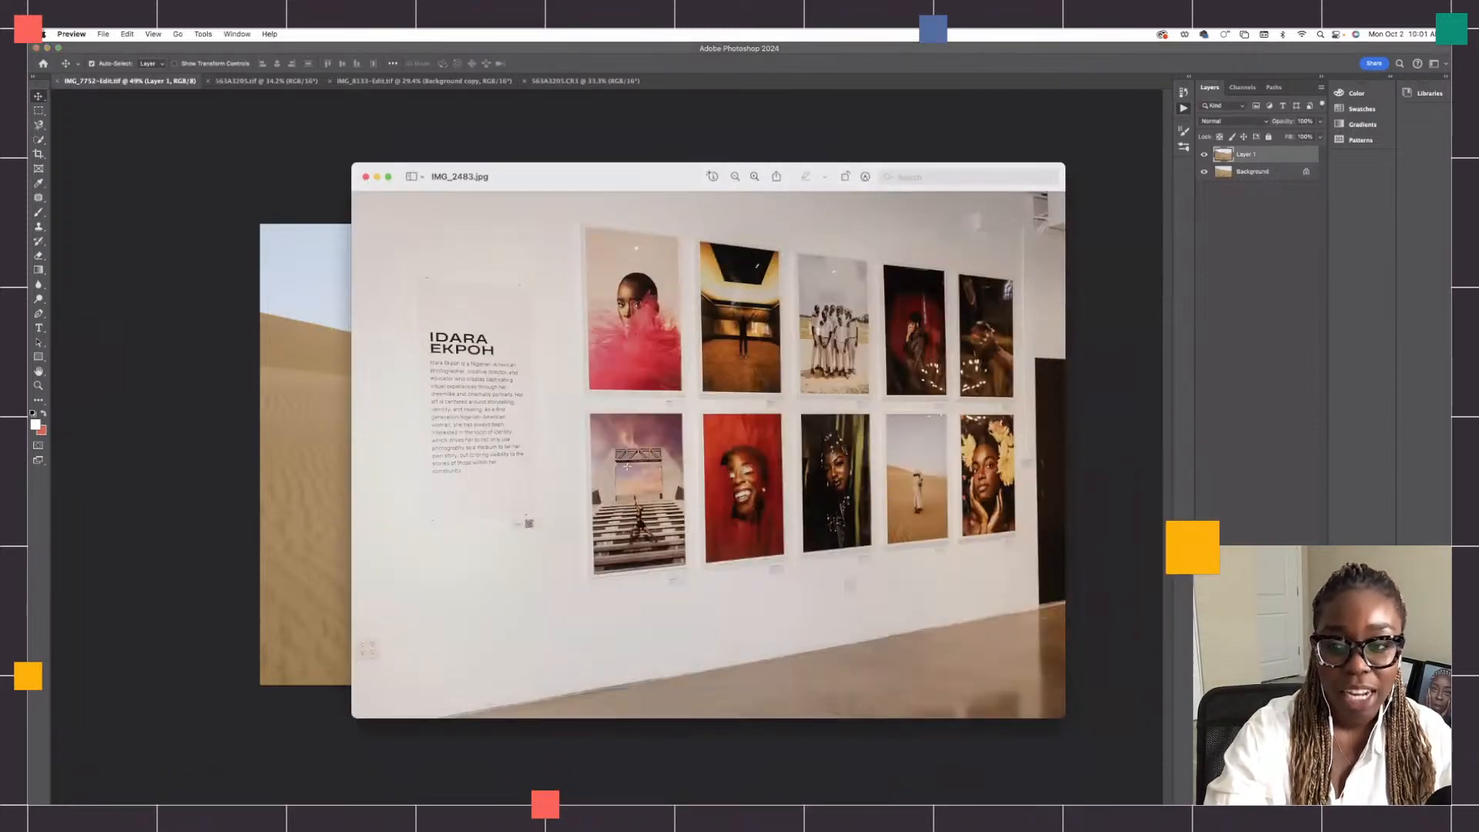
left_click_drag(645, 183, 568, 189)
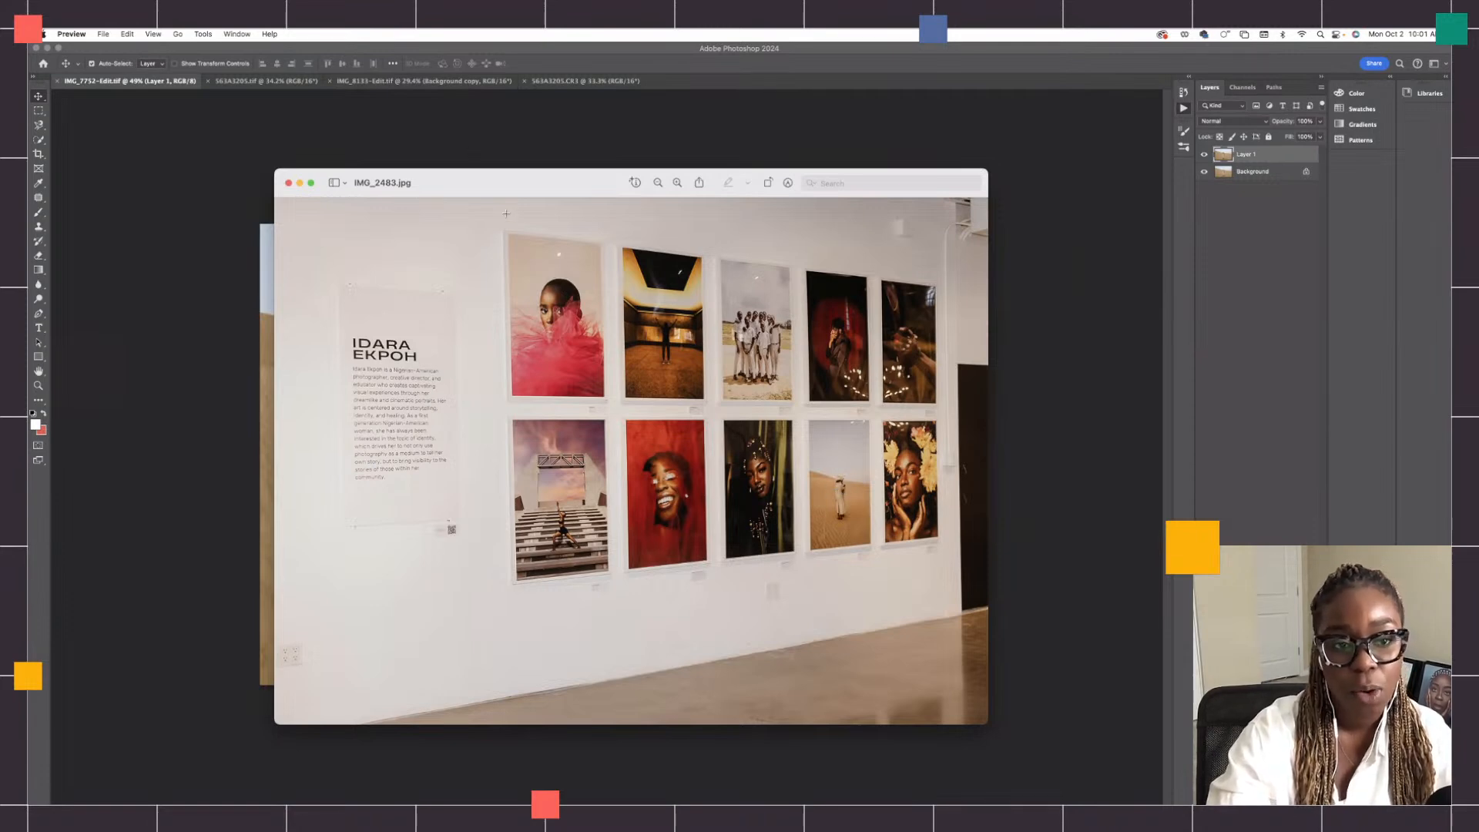
left_click_drag(452, 188, 733, 208)
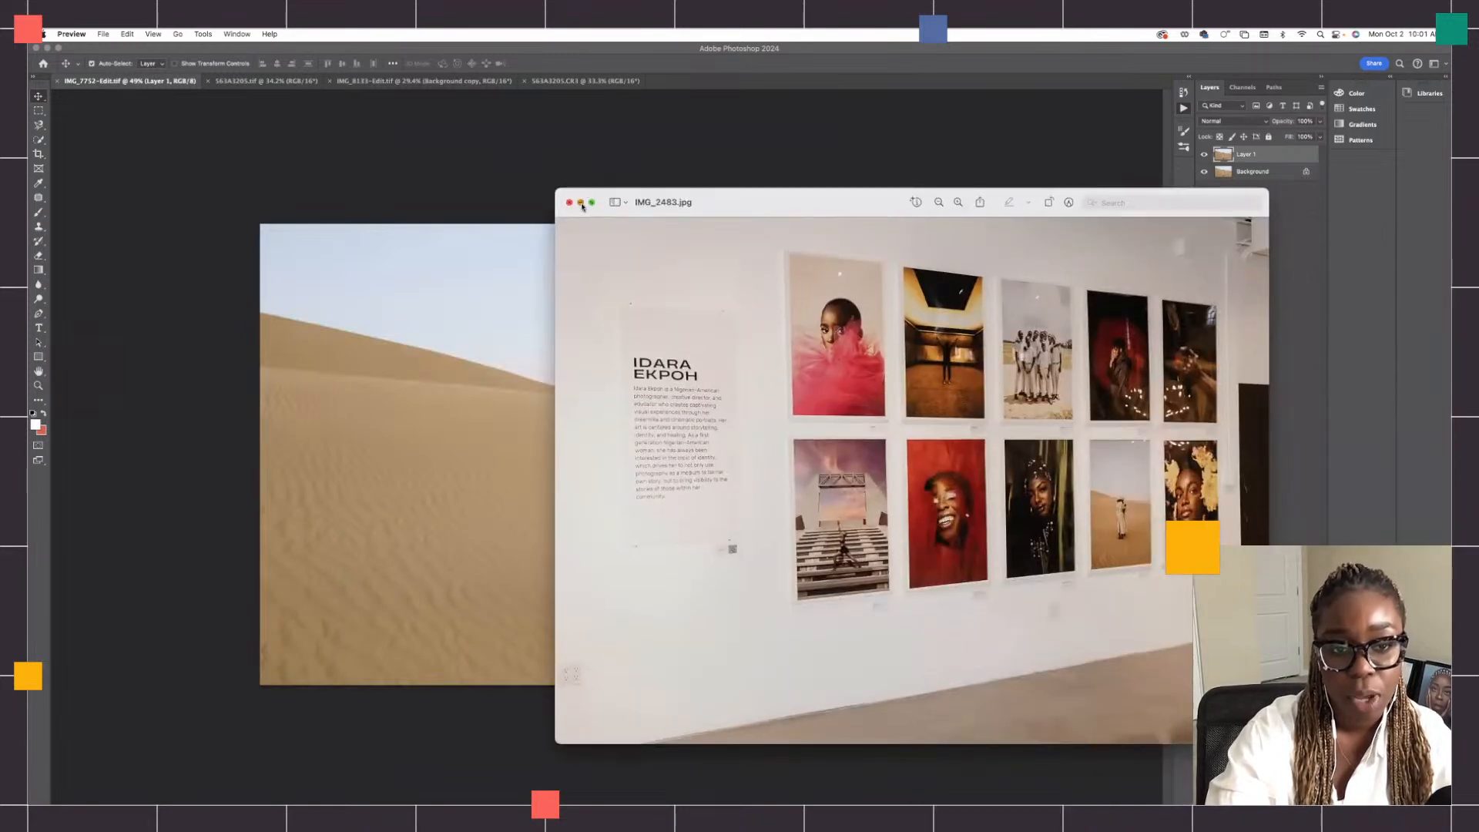
left_click(582, 203)
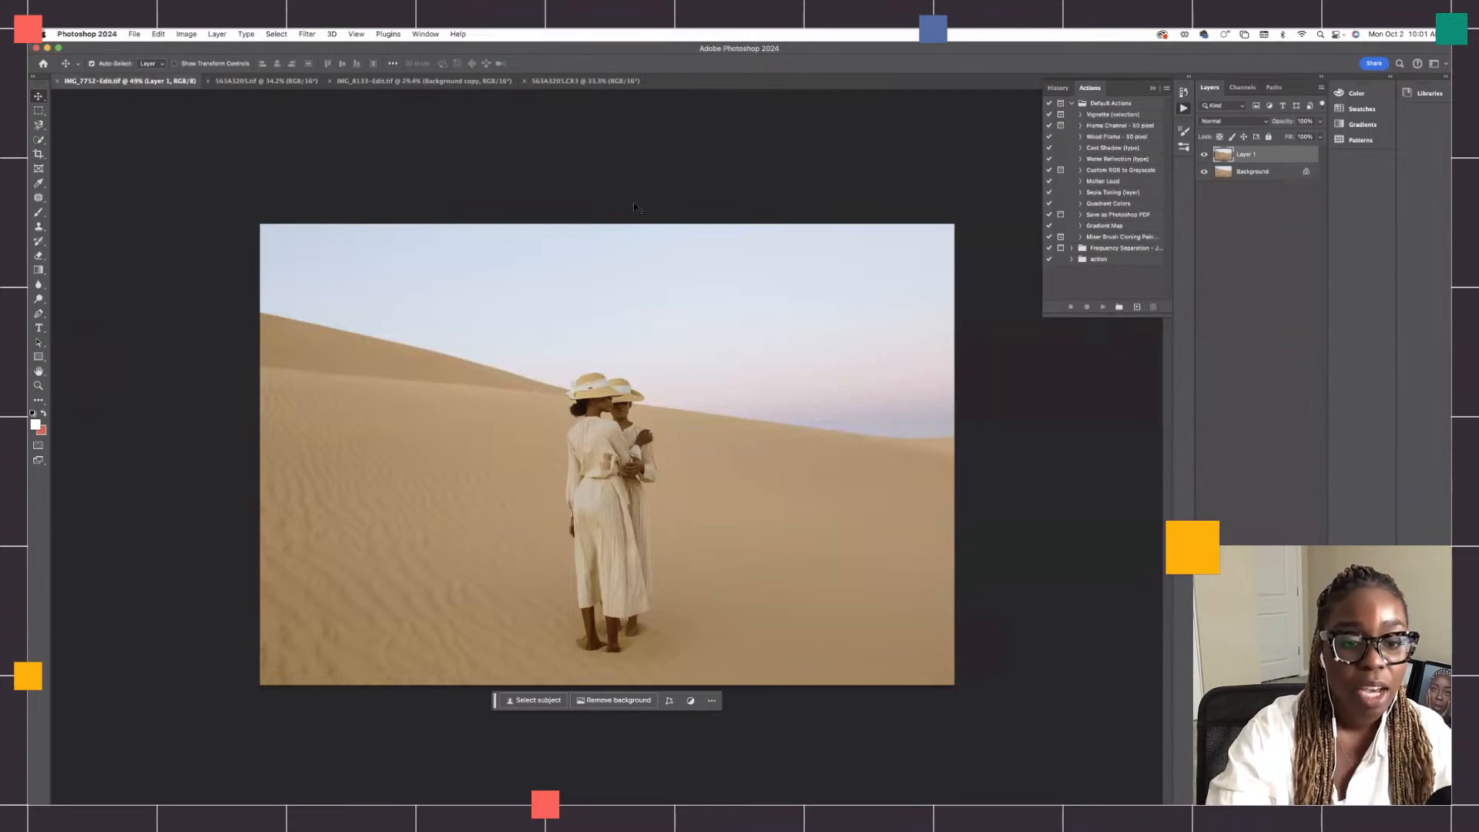
Step: Try to crop the desert photo to a full-height portrait area around the two women
left_click(42, 111)
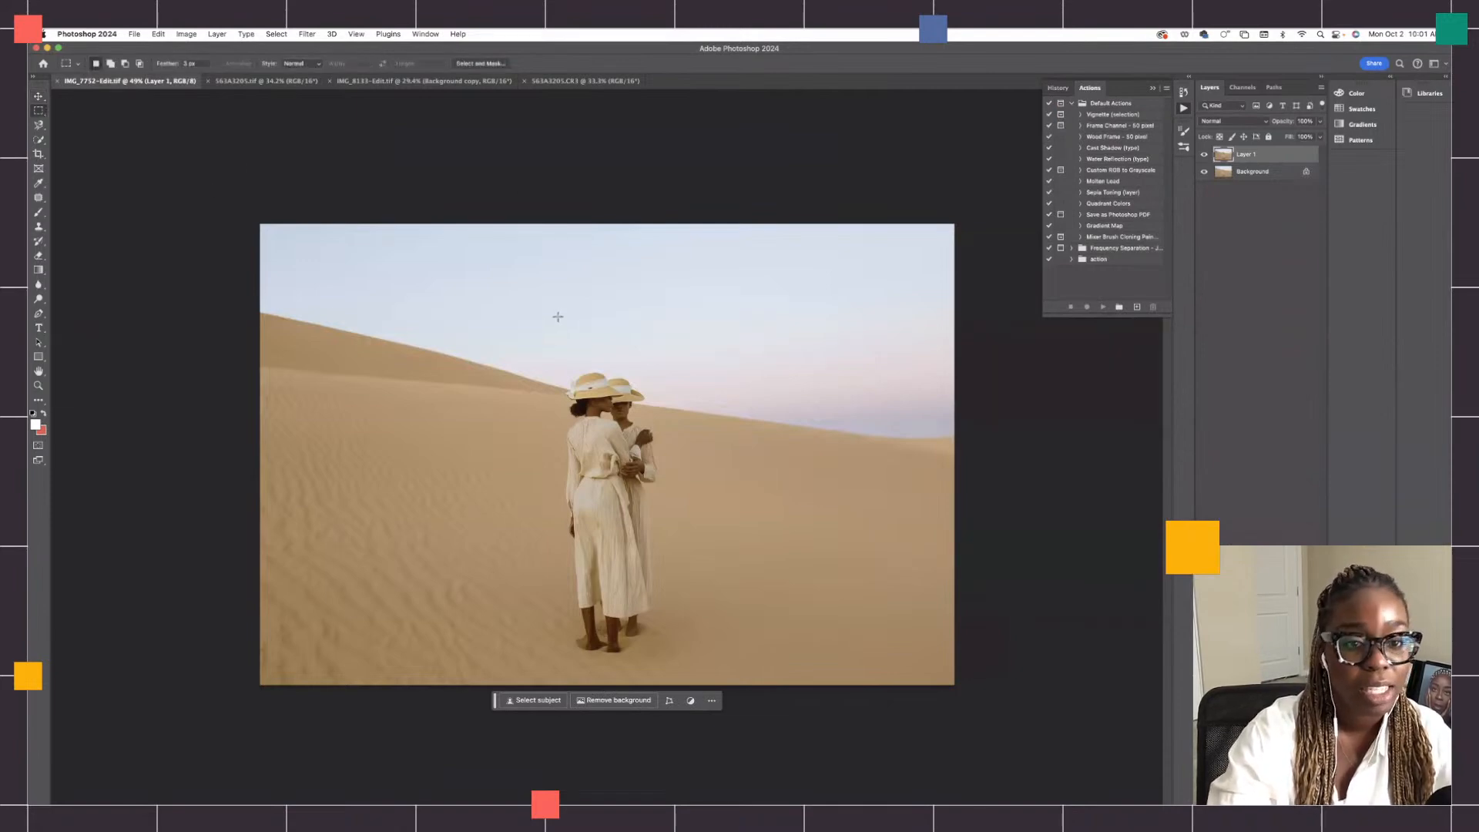
left_click_drag(443, 224, 769, 704)
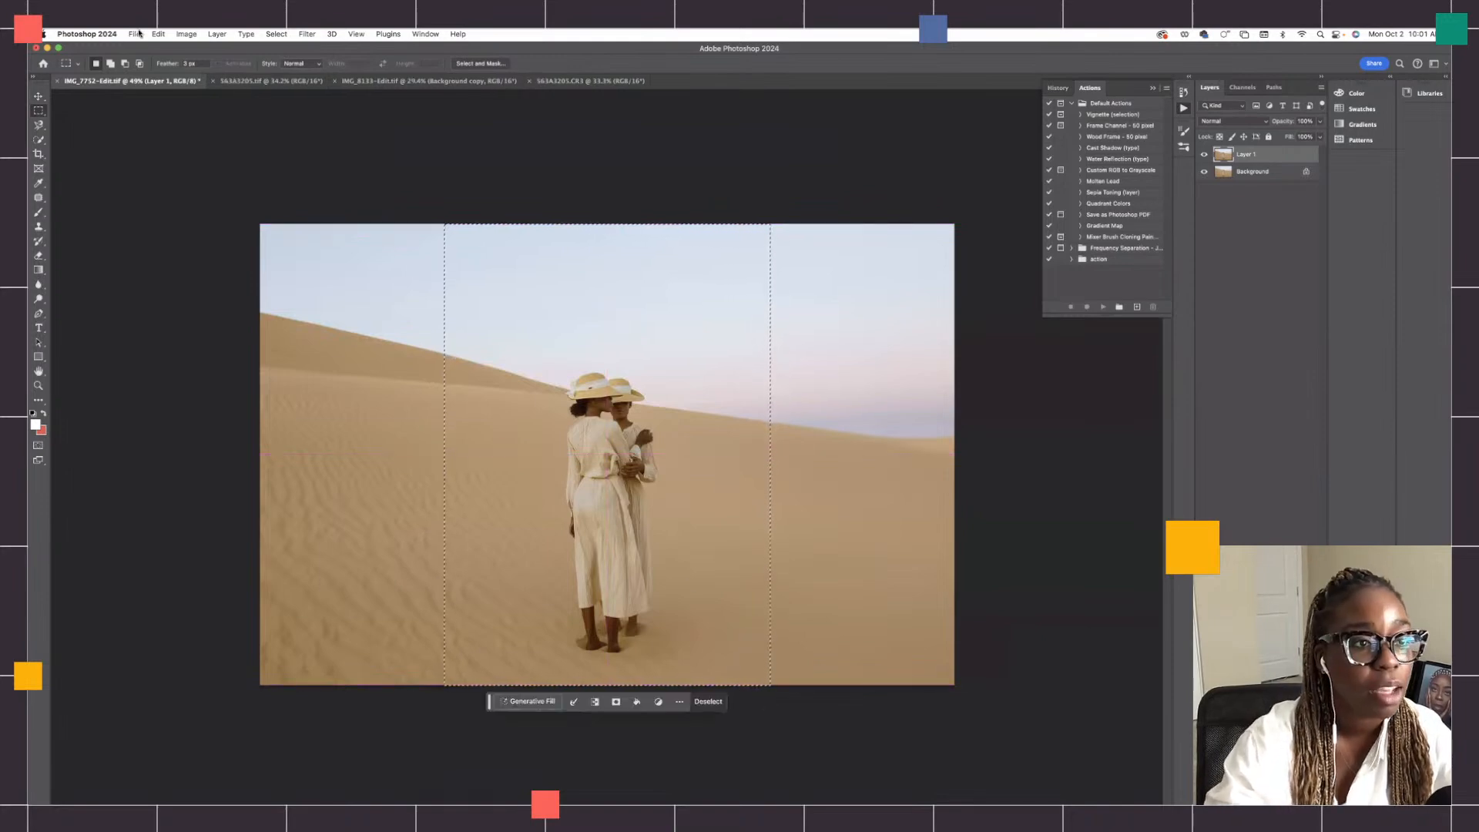
left_click(187, 34)
left_click(215, 148)
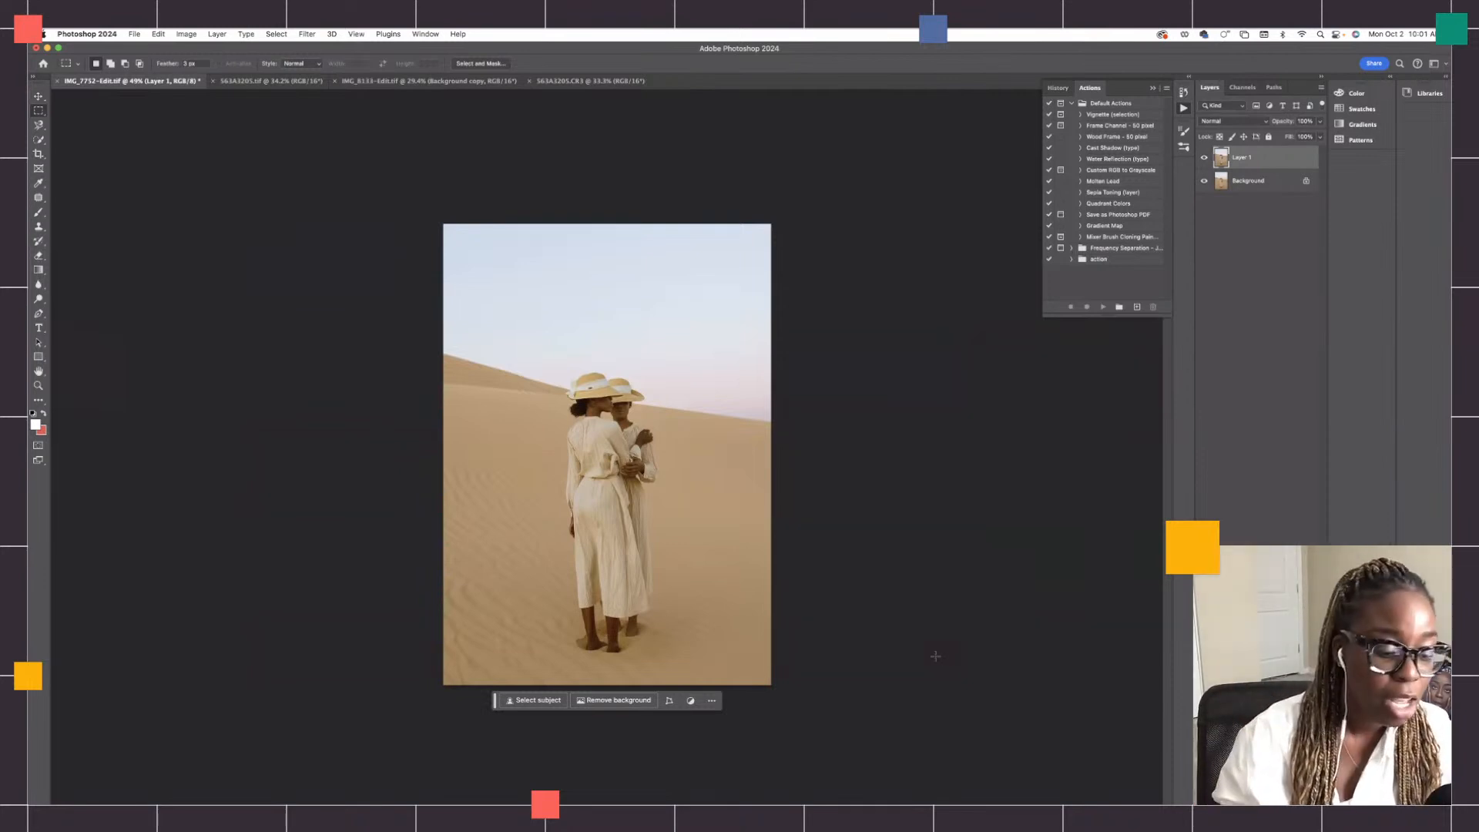
key("super+a")
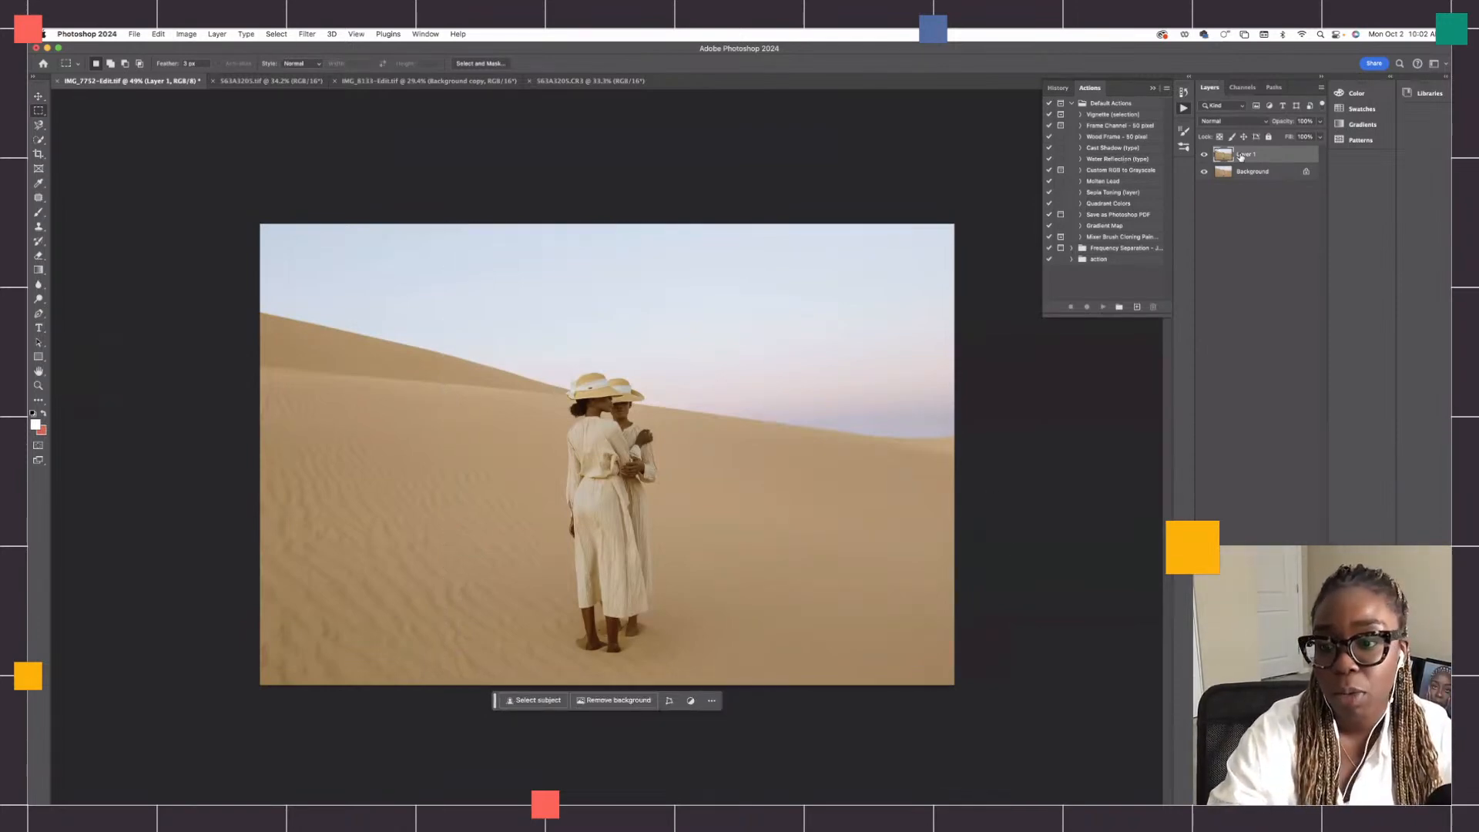
Step: Merge Layer 1 into the Background and duplicate the merged image onto a new layer
key("super+e")
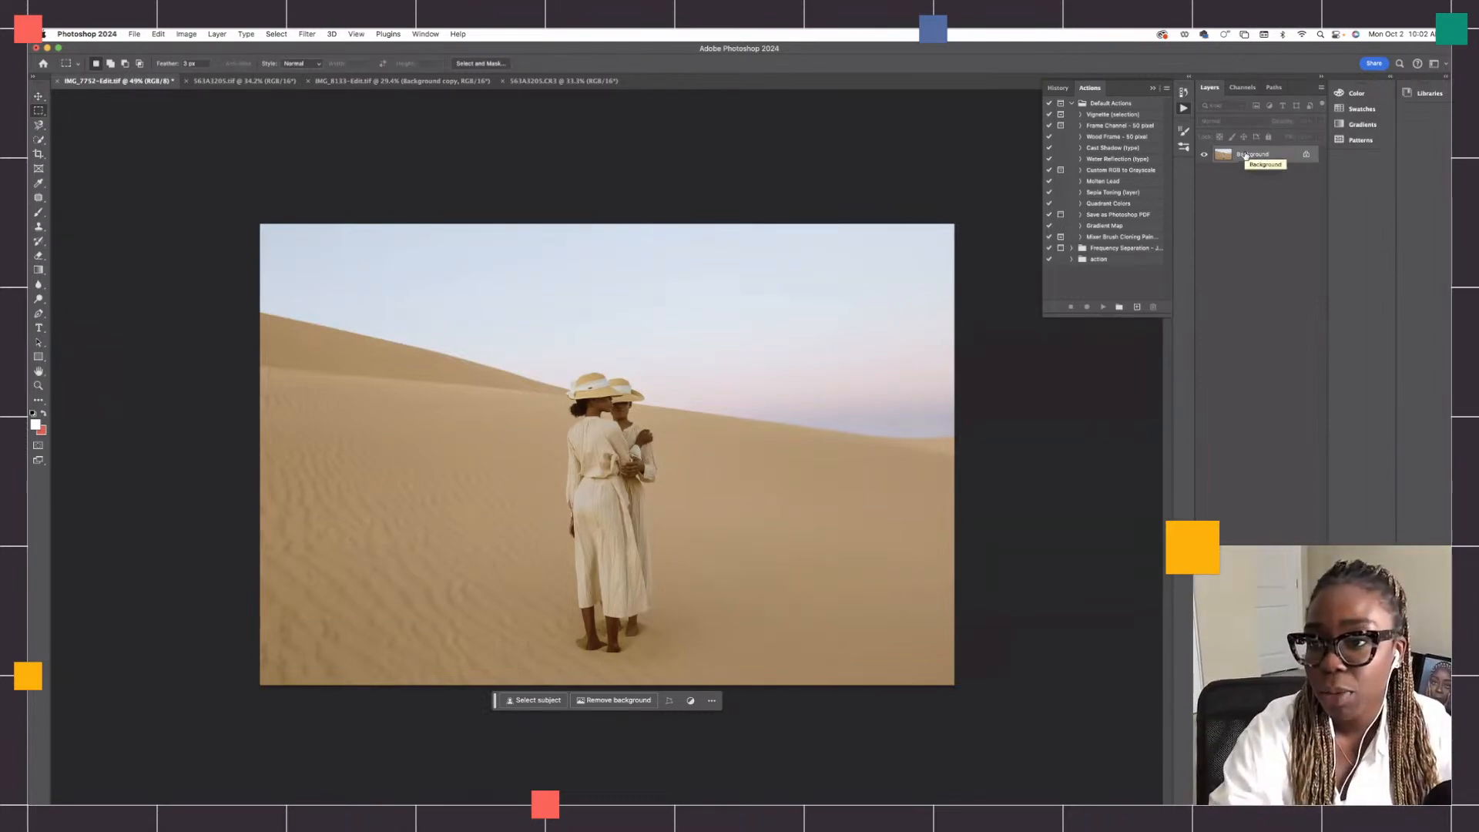
key("super+j")
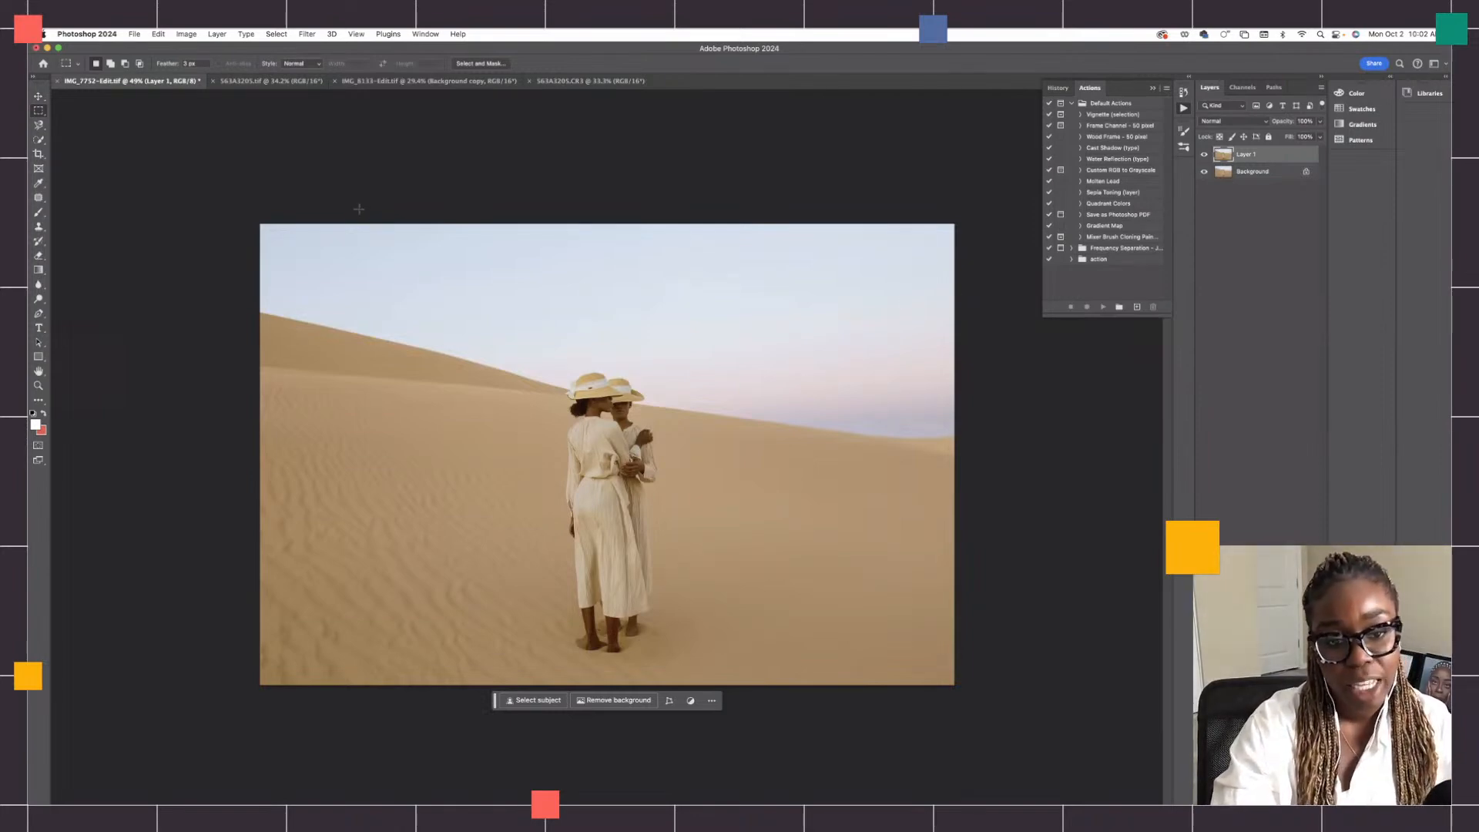
Step: Extend the crop frame above and below the desert photo at full width to make a nearly square canvas
left_click(38, 155)
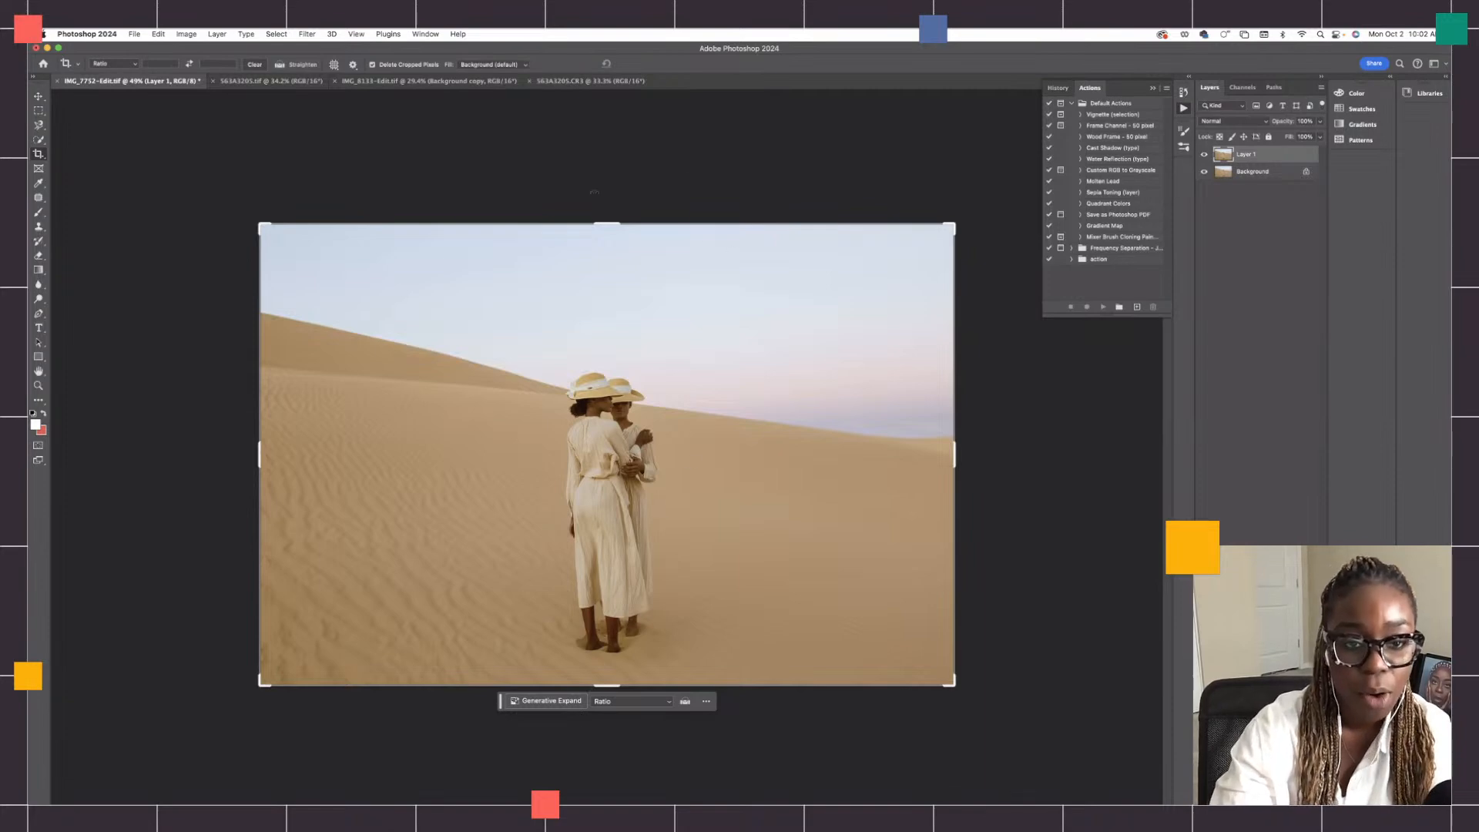
left_click_drag(617, 223, 616, 218)
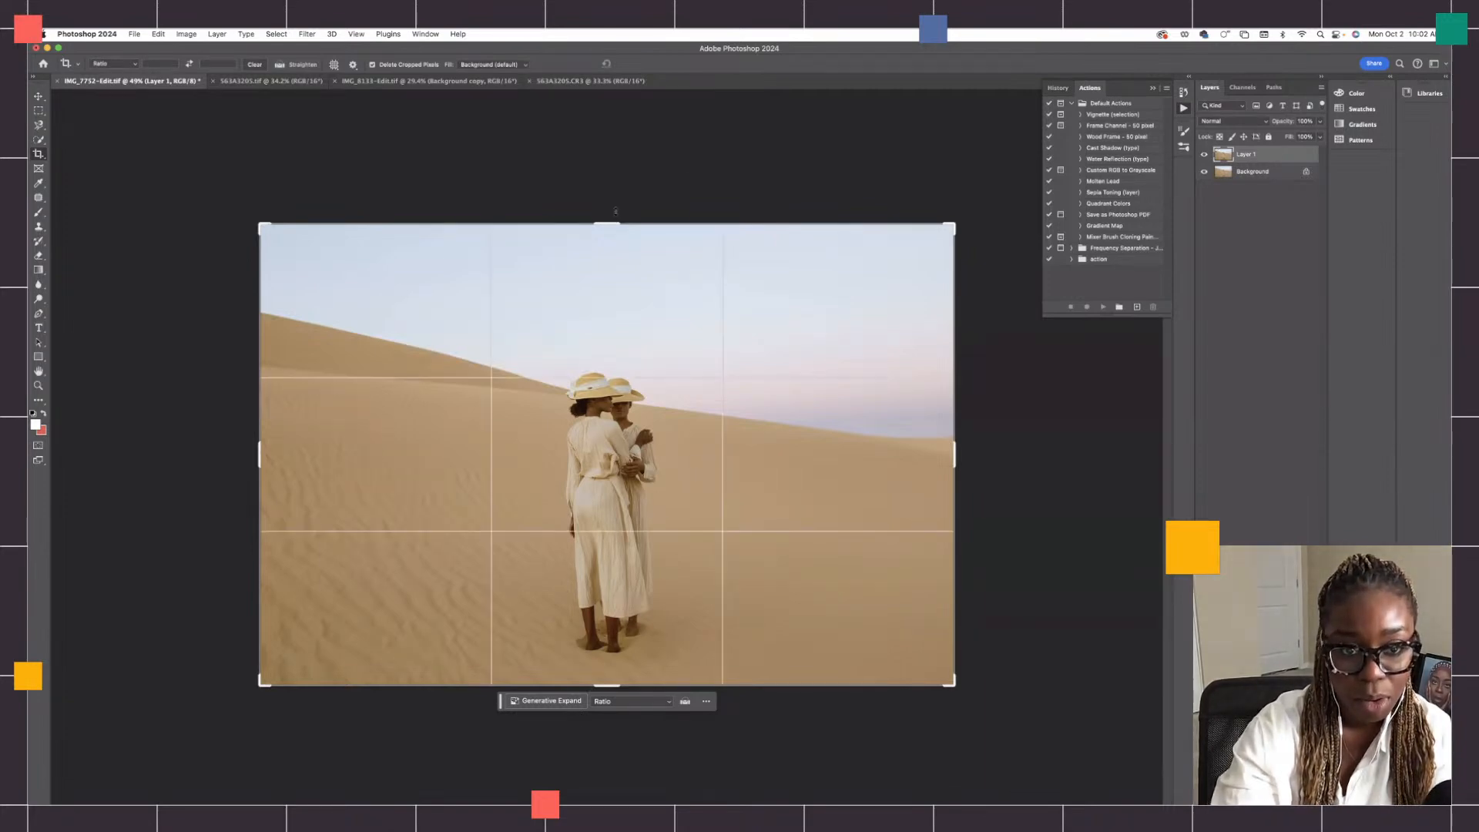
left_click_drag(615, 197, 617, 208)
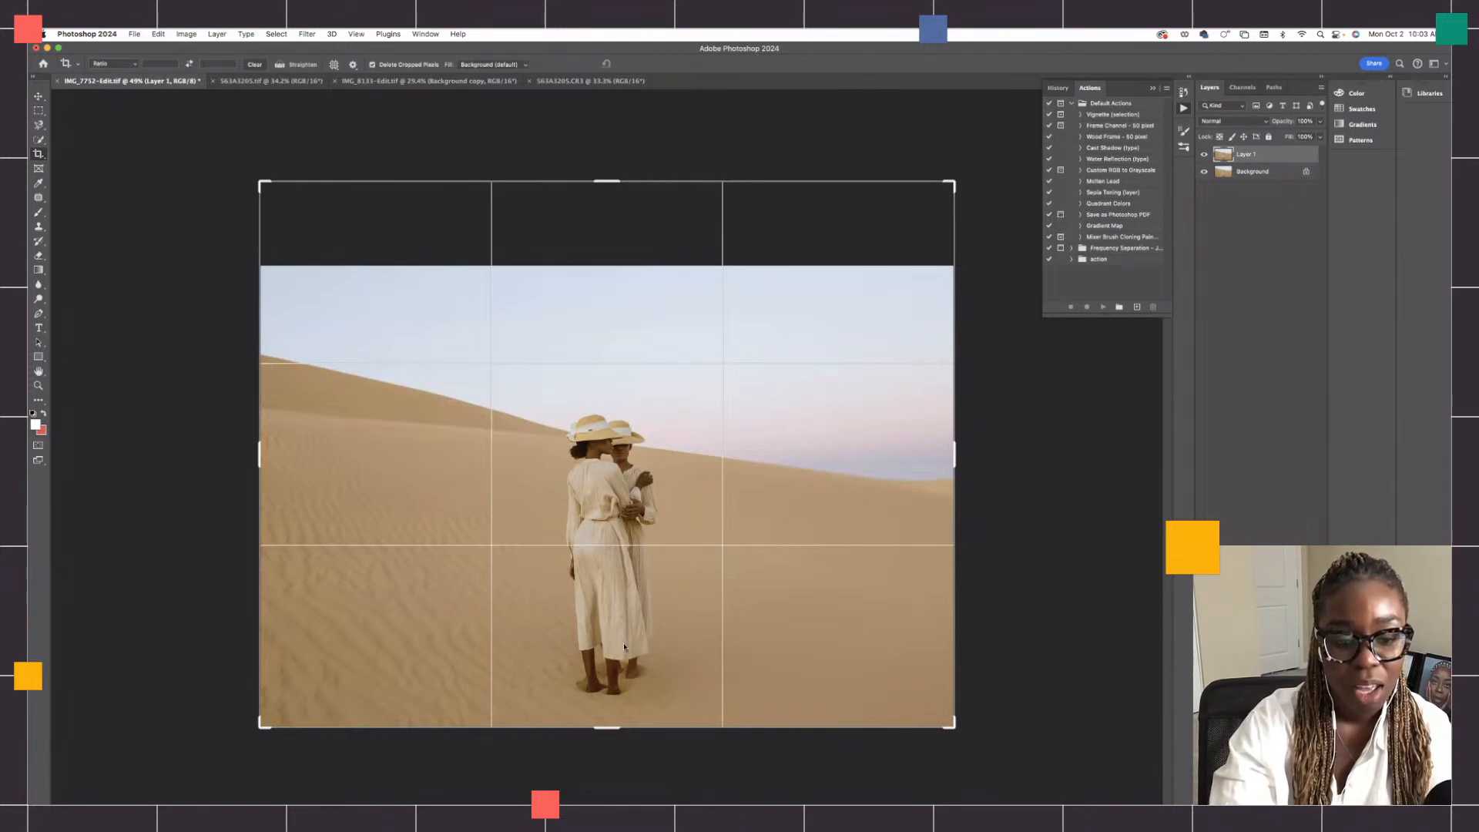
left_click_drag(624, 673, 625, 647)
left_click_drag(611, 726, 608, 739)
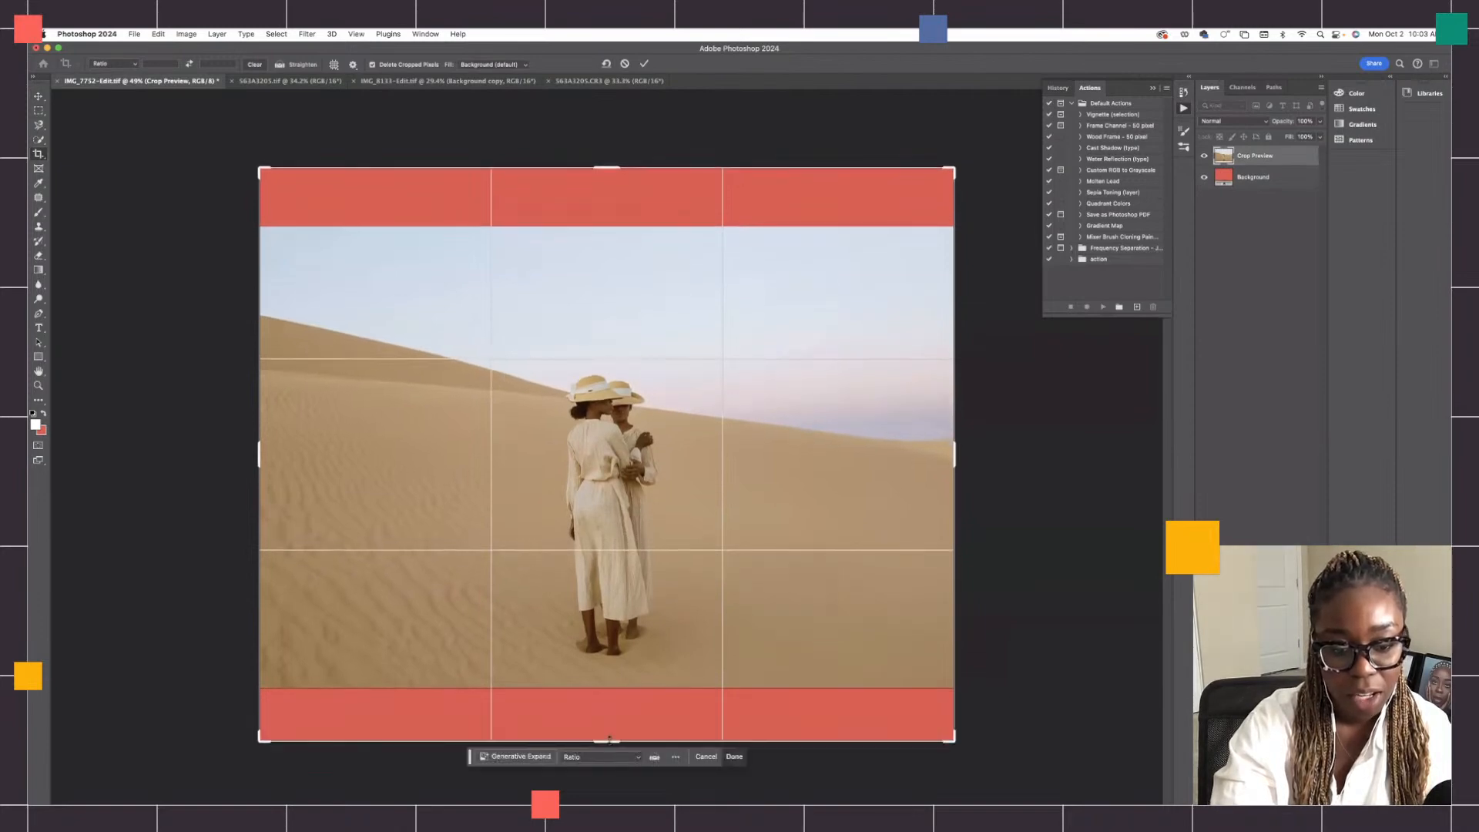
left_click_drag(603, 173, 603, 159)
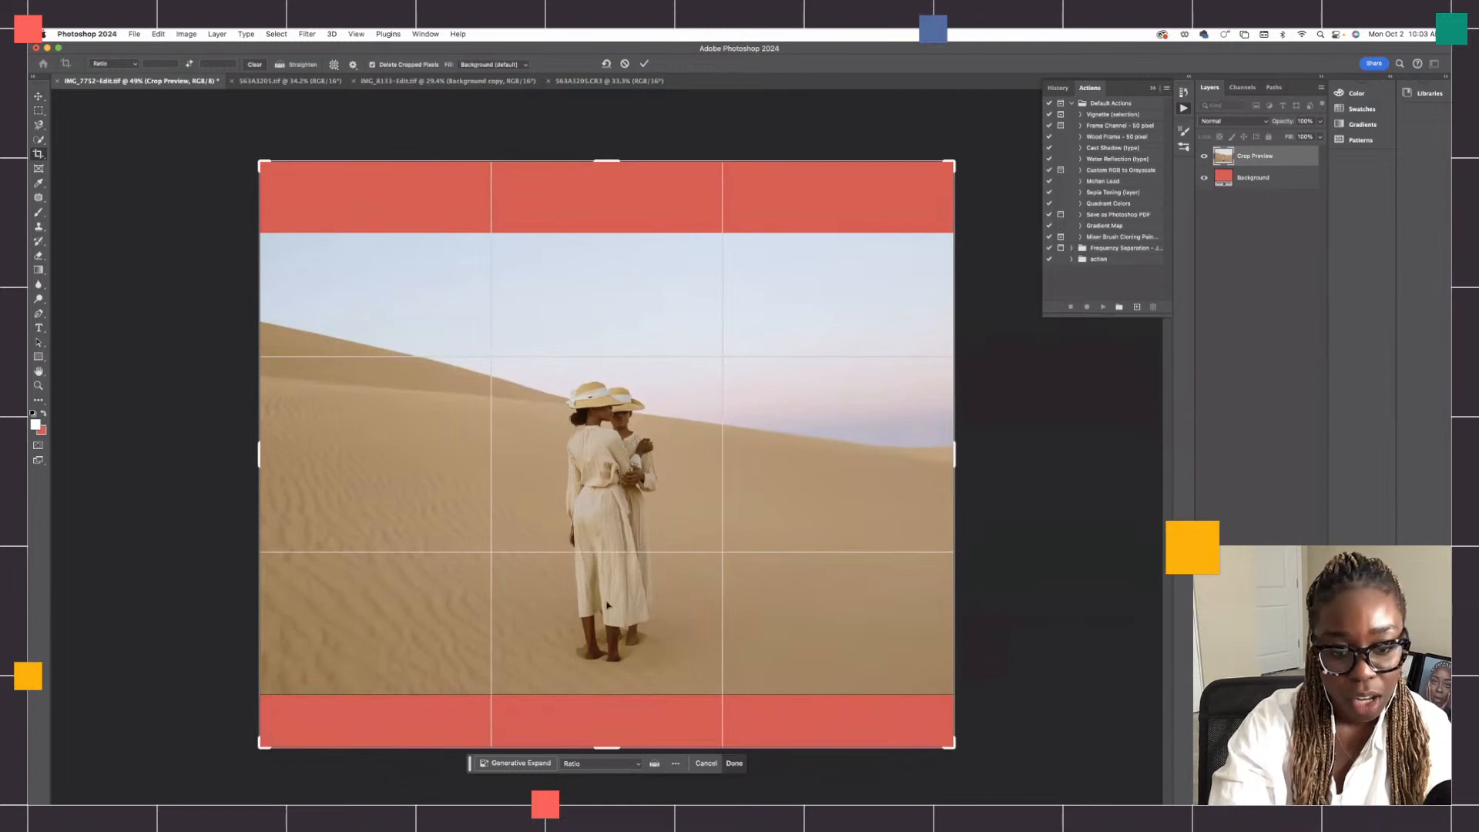
left_click_drag(607, 748, 607, 760)
left_click_drag(611, 147, 611, 134)
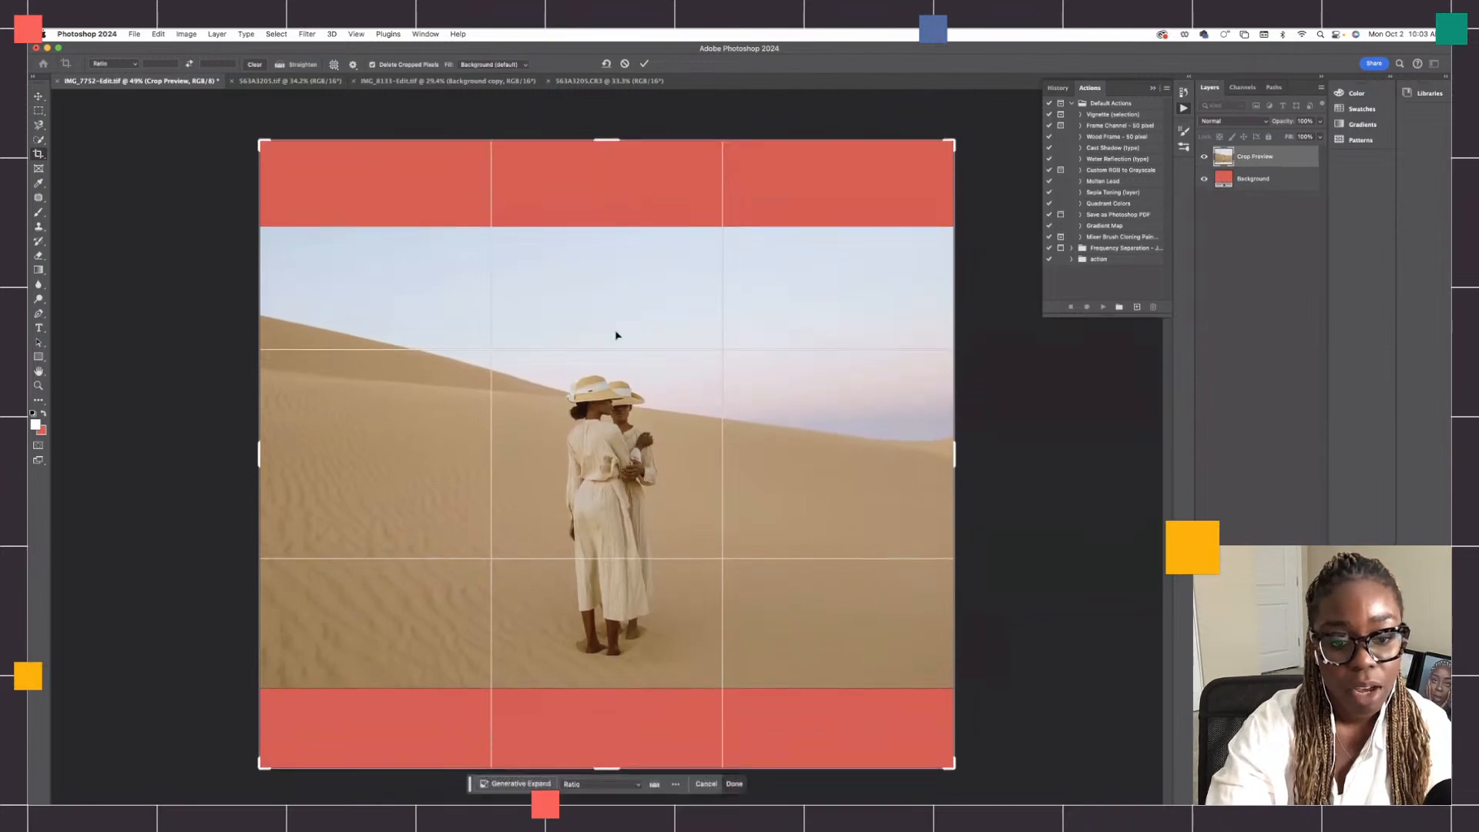
Step: Fill the added canvas with Generative Expand using an empty prompt, accepting the generative AI user guidelines
left_click(528, 785)
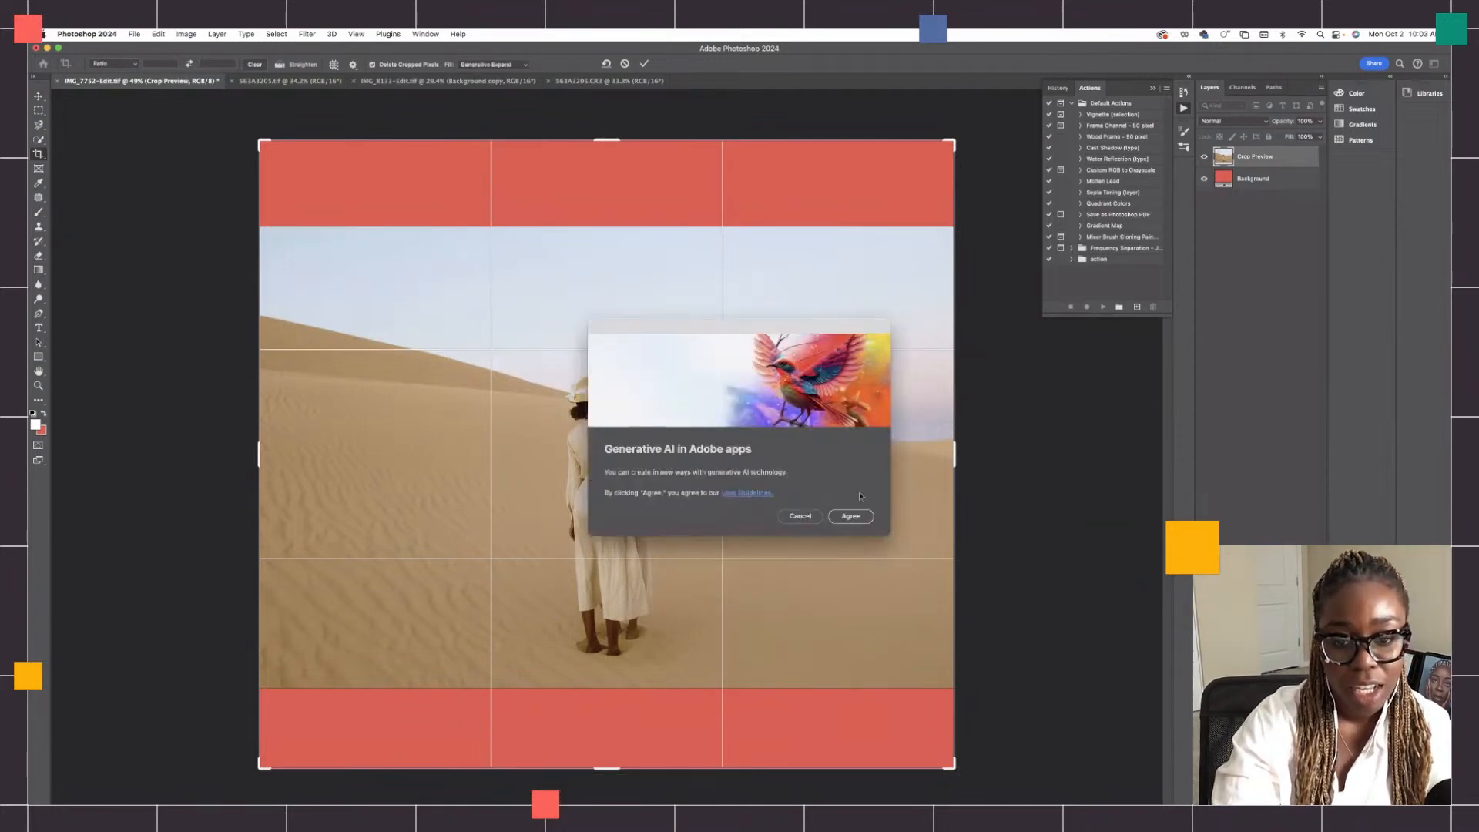
left_click(850, 517)
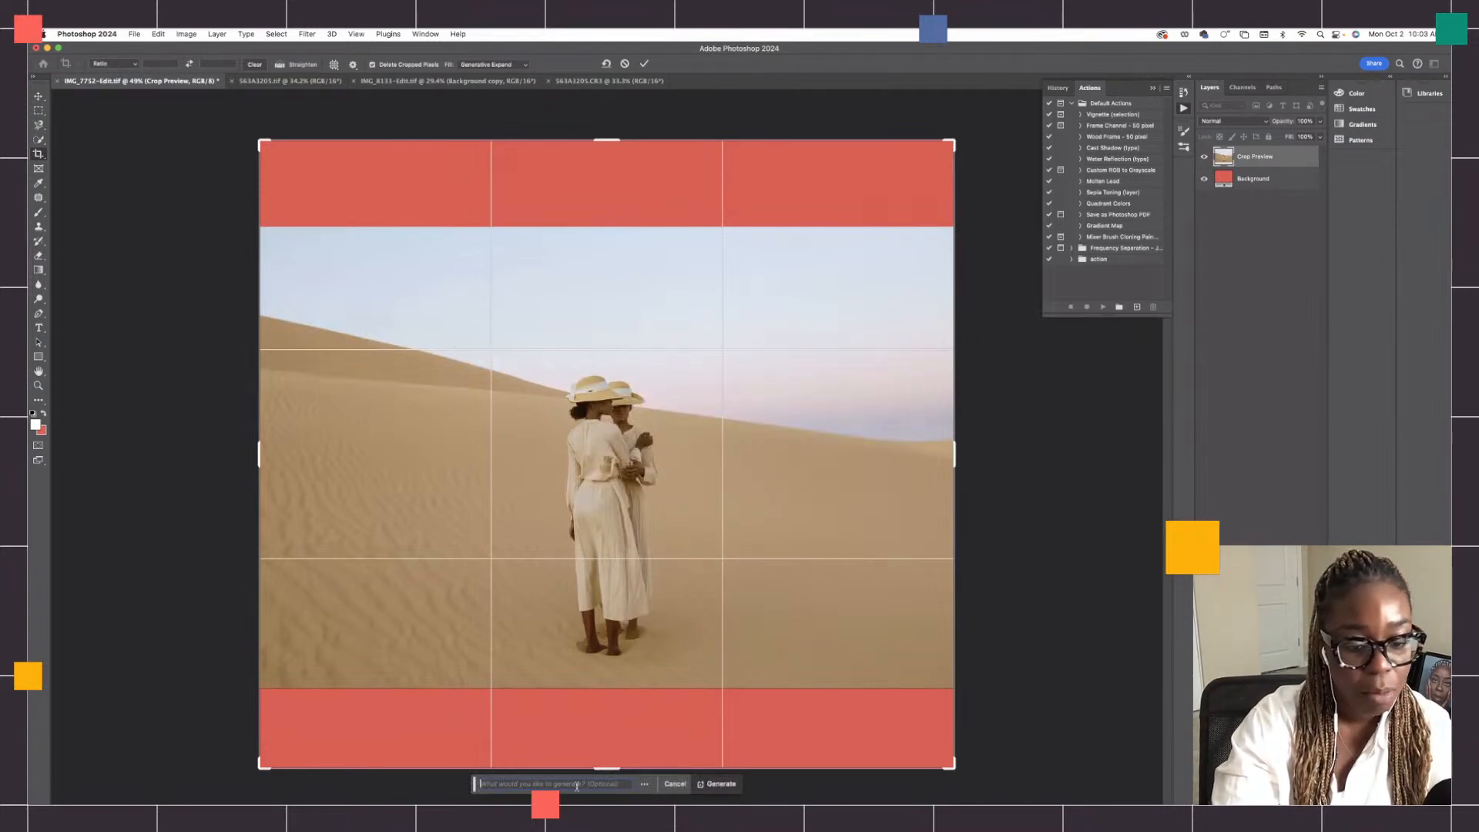
left_click(703, 784)
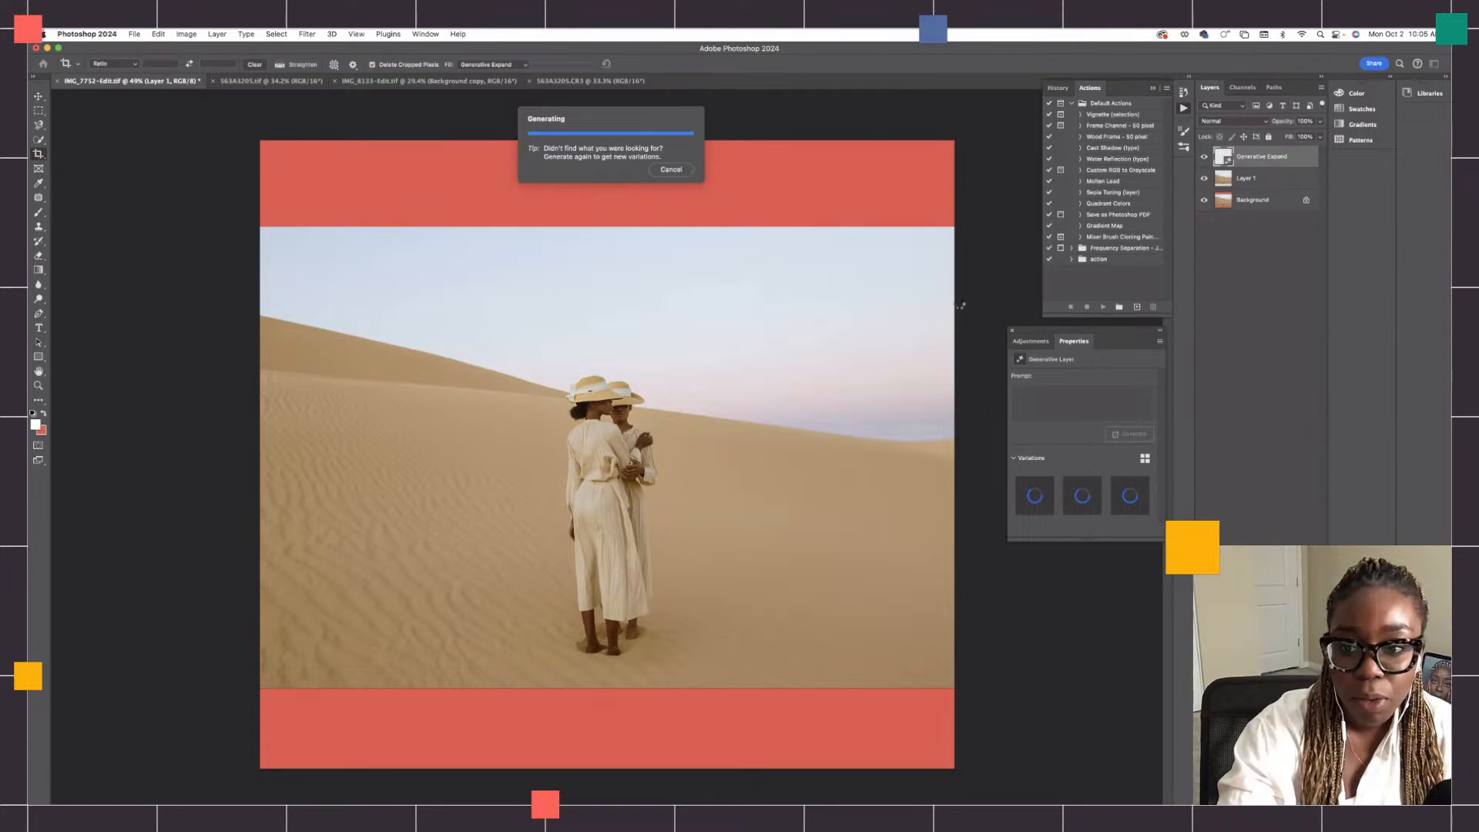
left_click(388, 504)
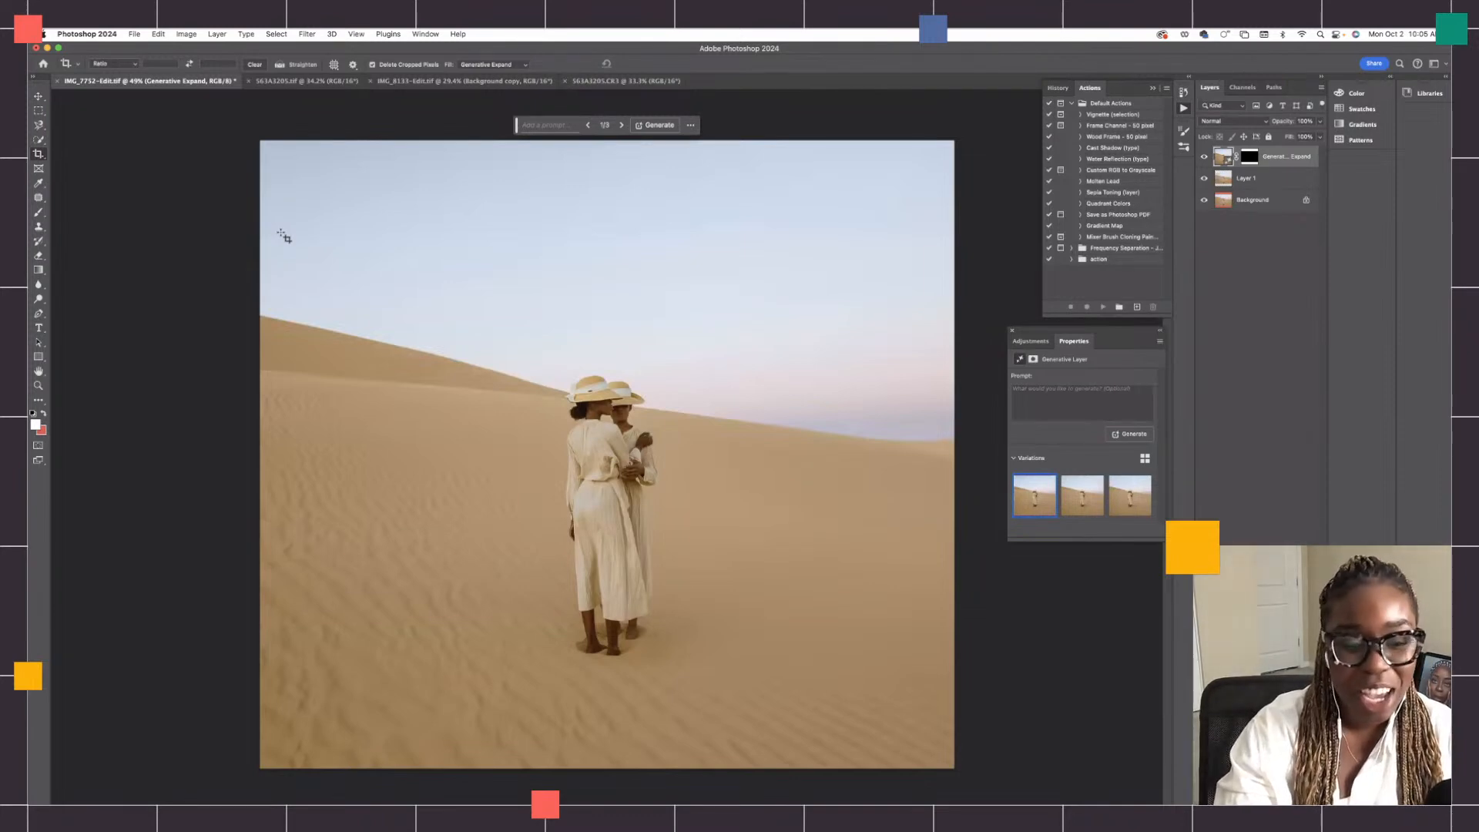
Step: Toggle the Generative Expand layer's visibility to compare the expanded image with the original, leaving the layer visible
left_click(1206, 159)
left_click(1205, 159)
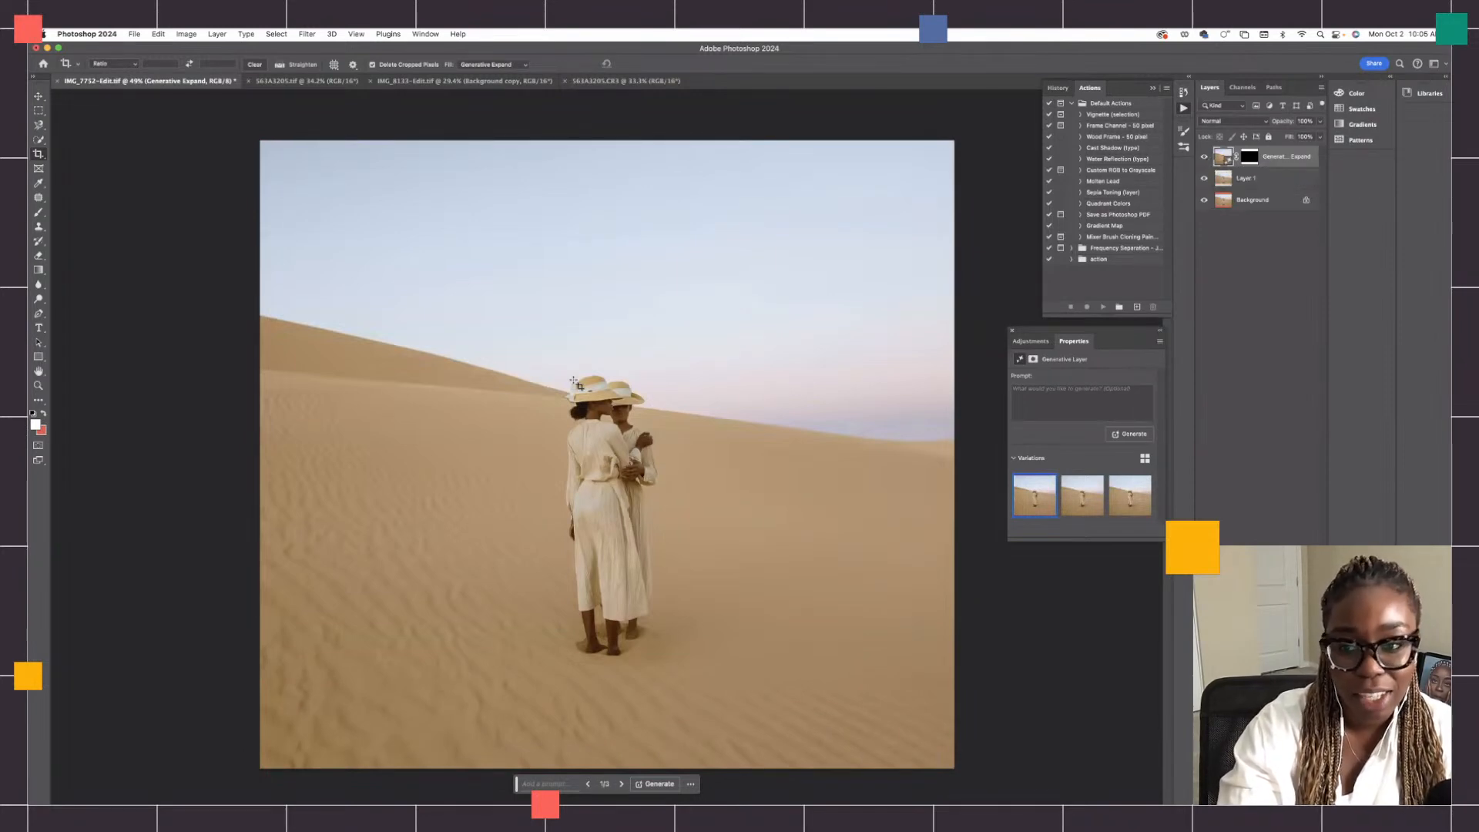
left_click(1204, 156)
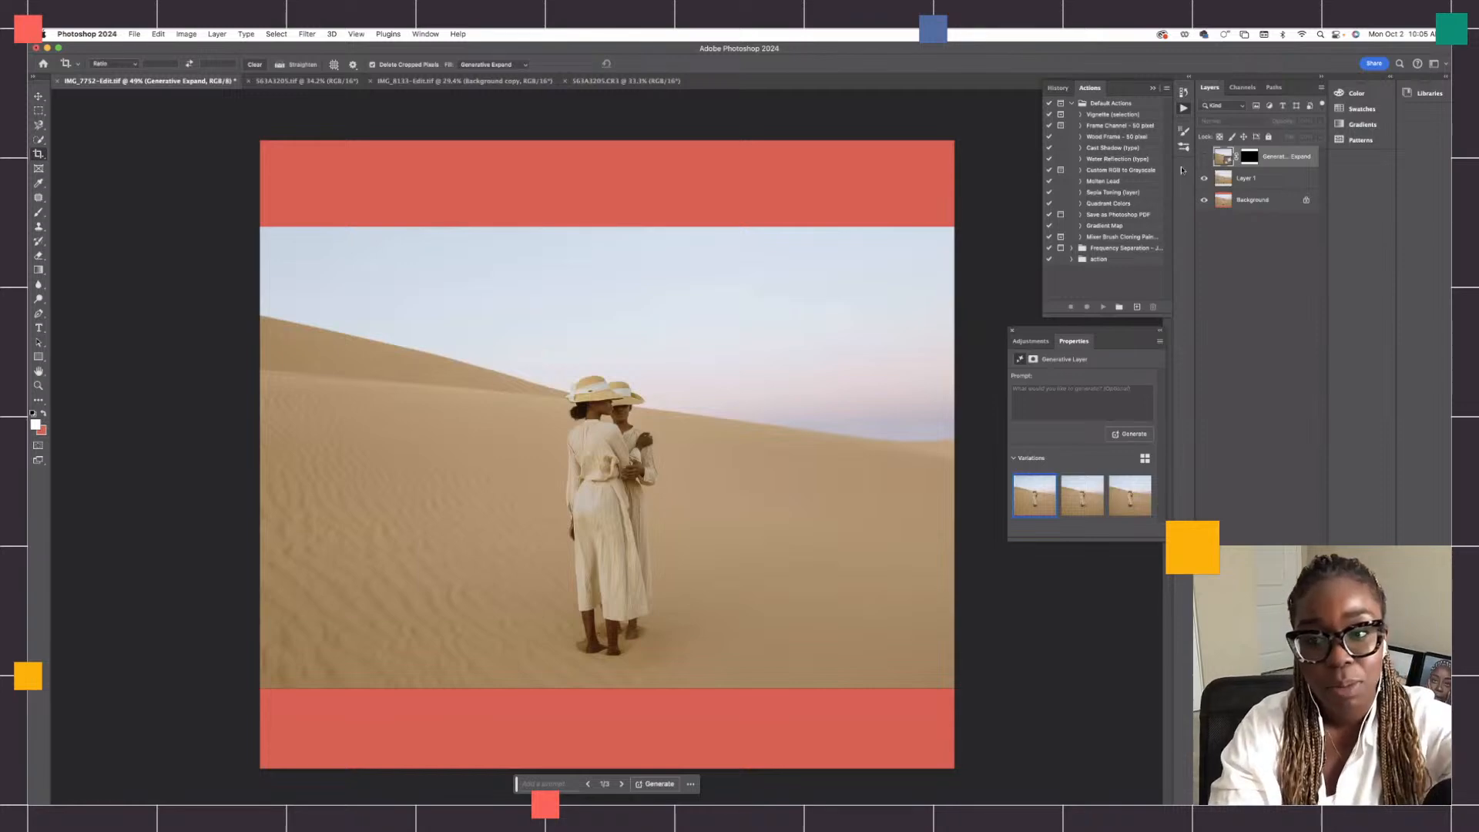
left_click(1204, 157)
left_click(1205, 157)
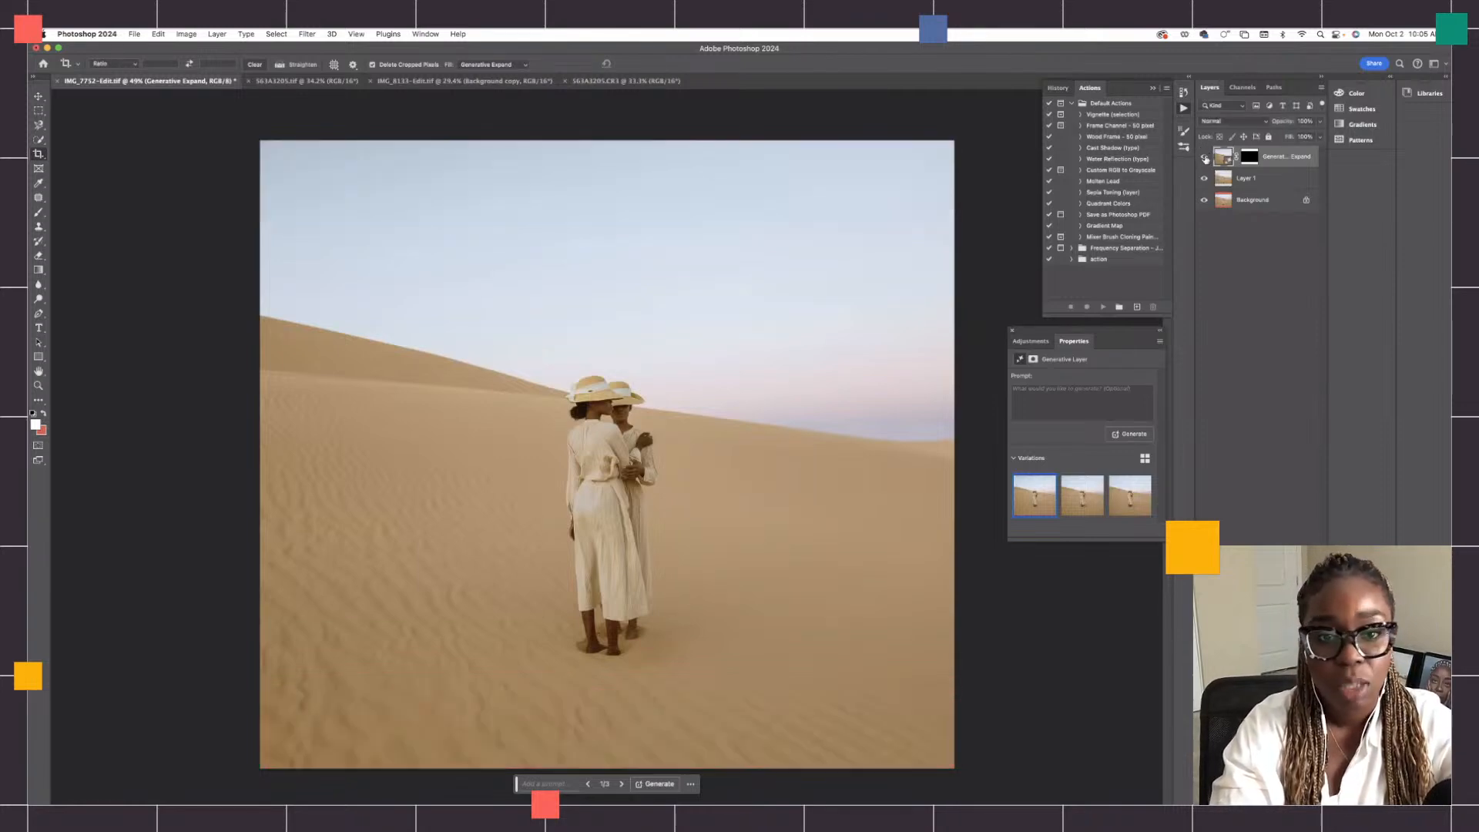
Step: Compare the three generated variations, keep the second one and check it against the unexpanded photo
mouse_move(1064, 484)
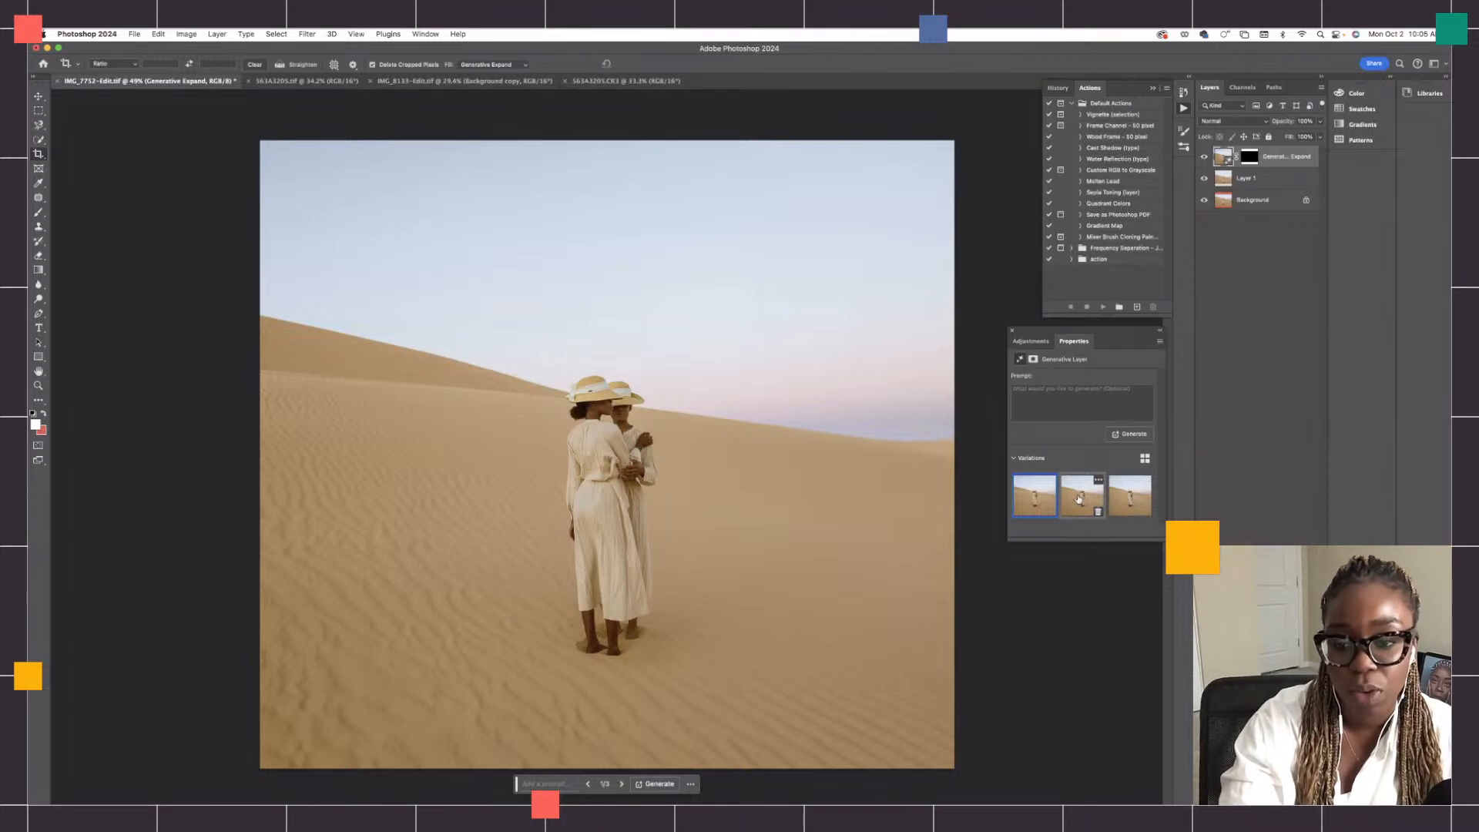
left_click(1083, 497)
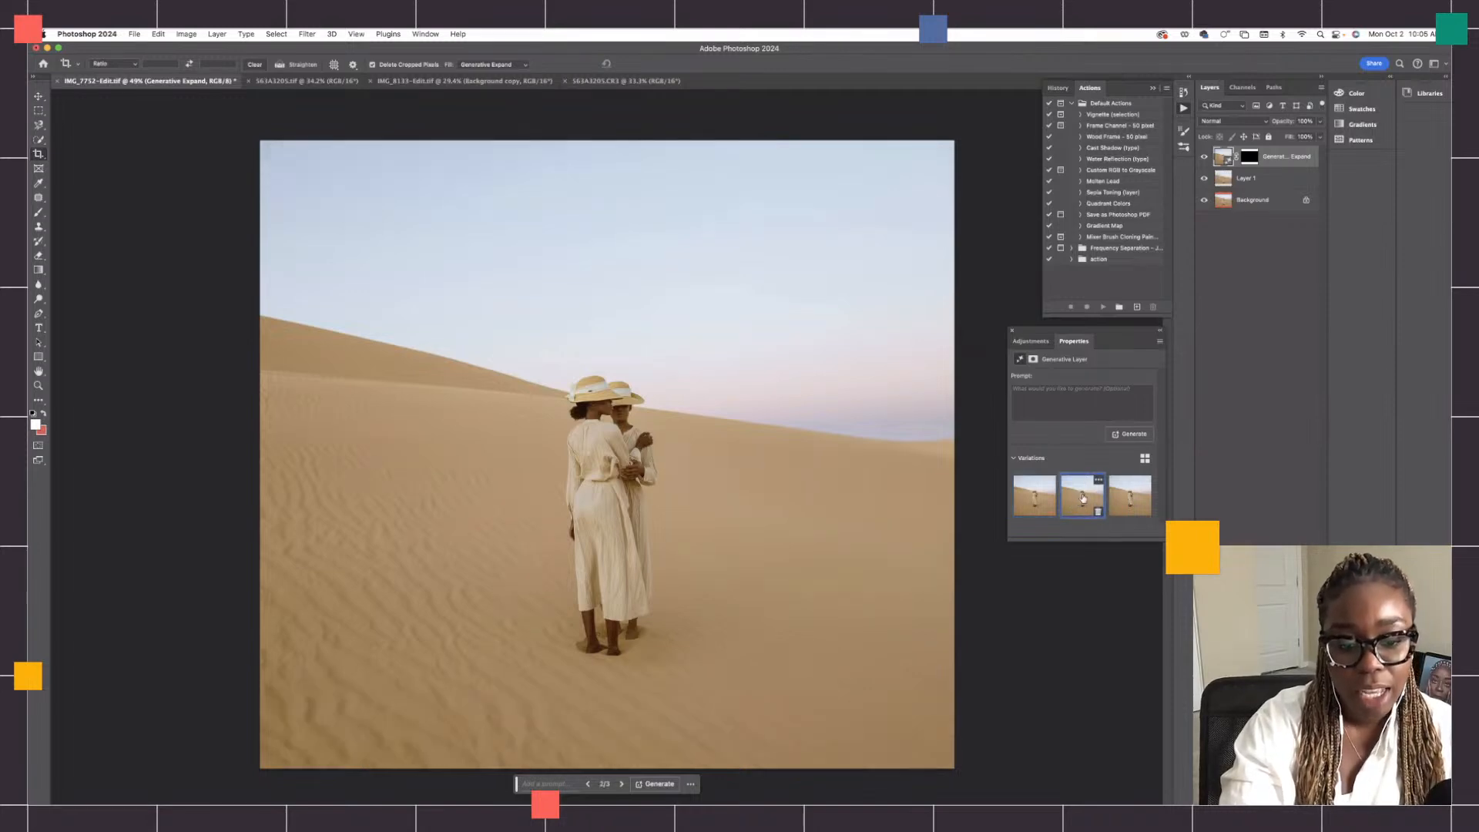
left_click(1124, 497)
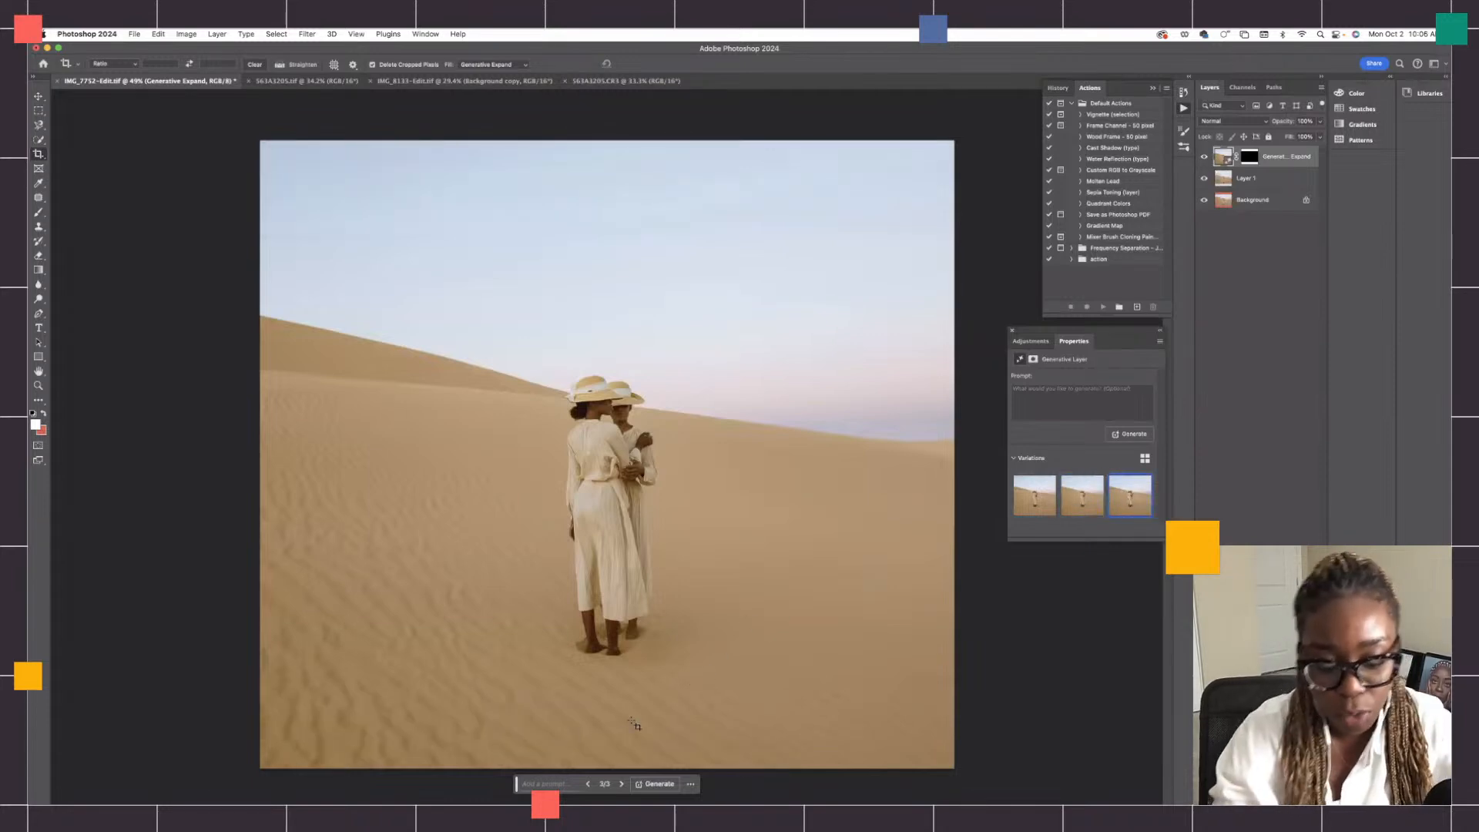
key("super+equal")
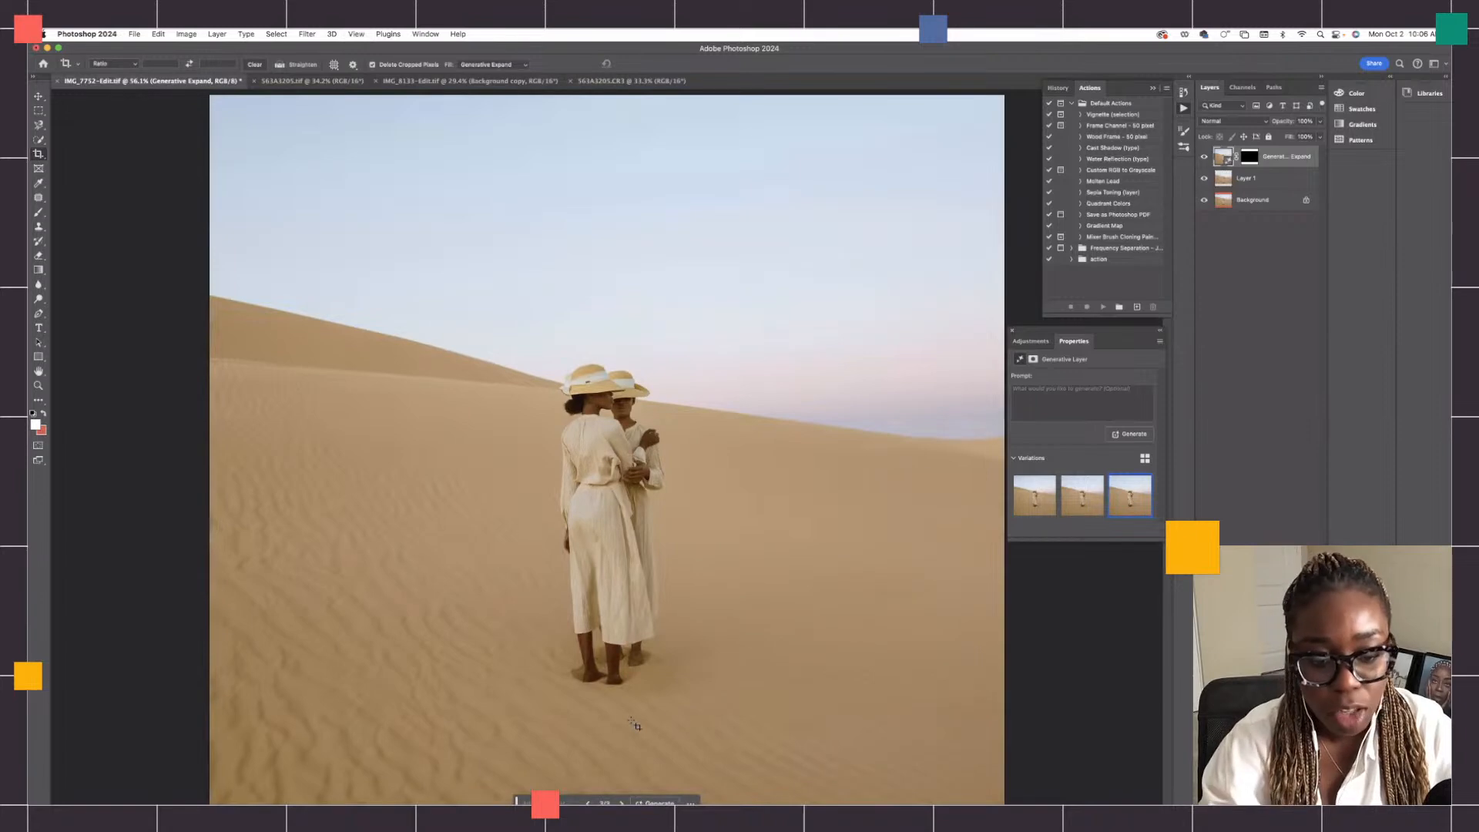
left_click(1076, 506)
left_click(1036, 504)
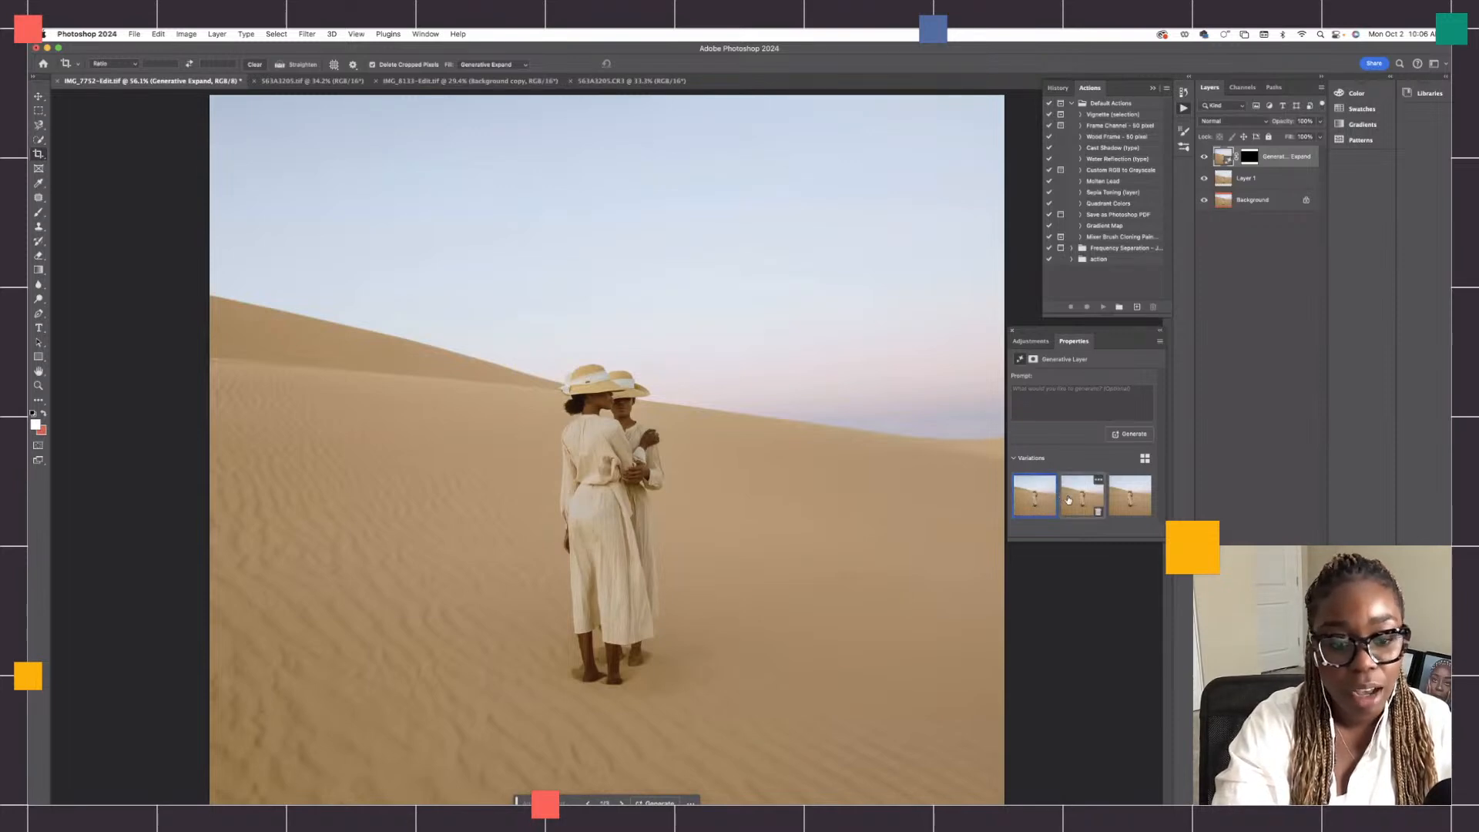
left_click(1067, 499)
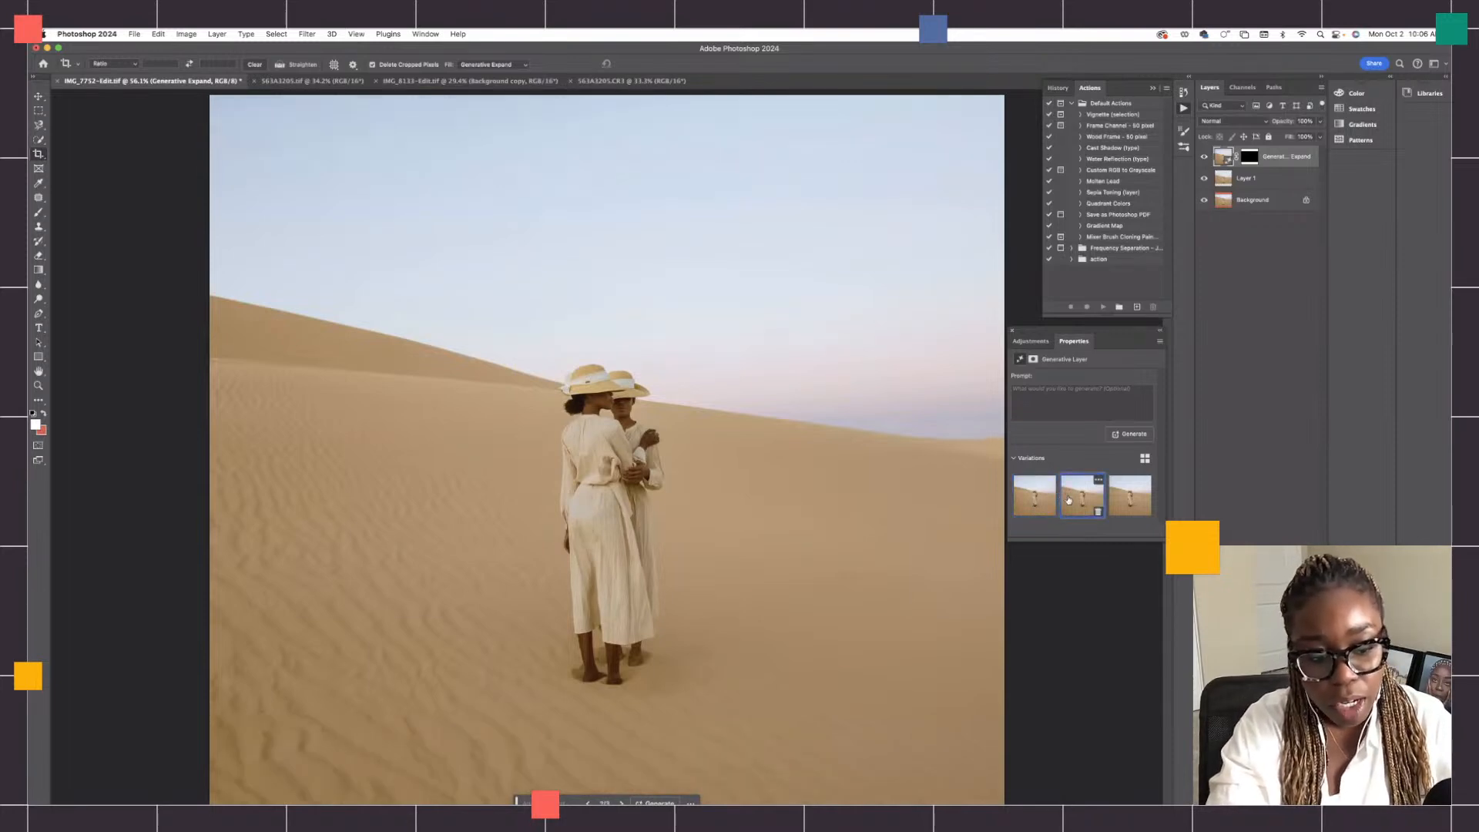
left_click(1015, 497)
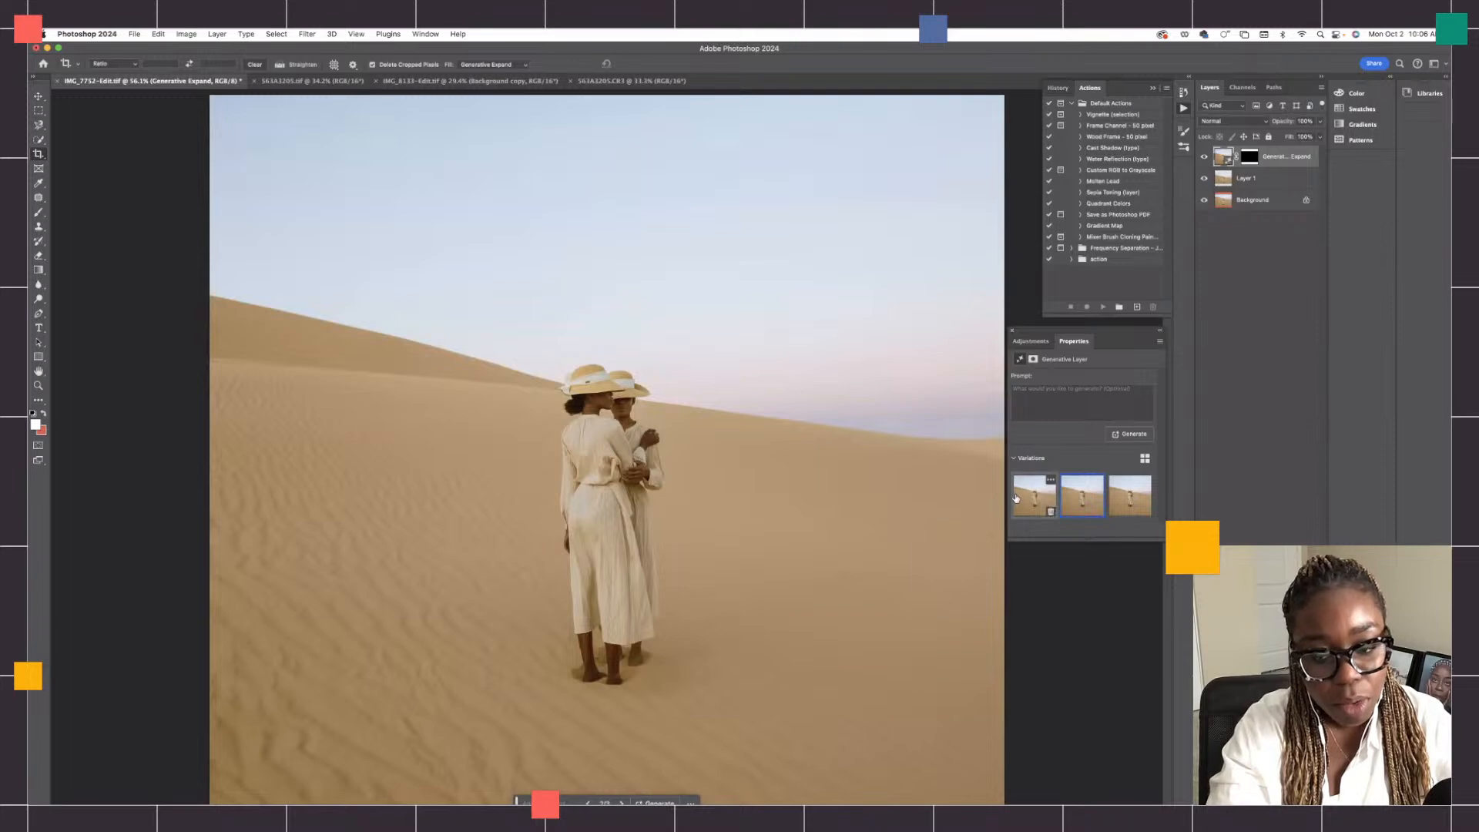
left_click(1072, 497)
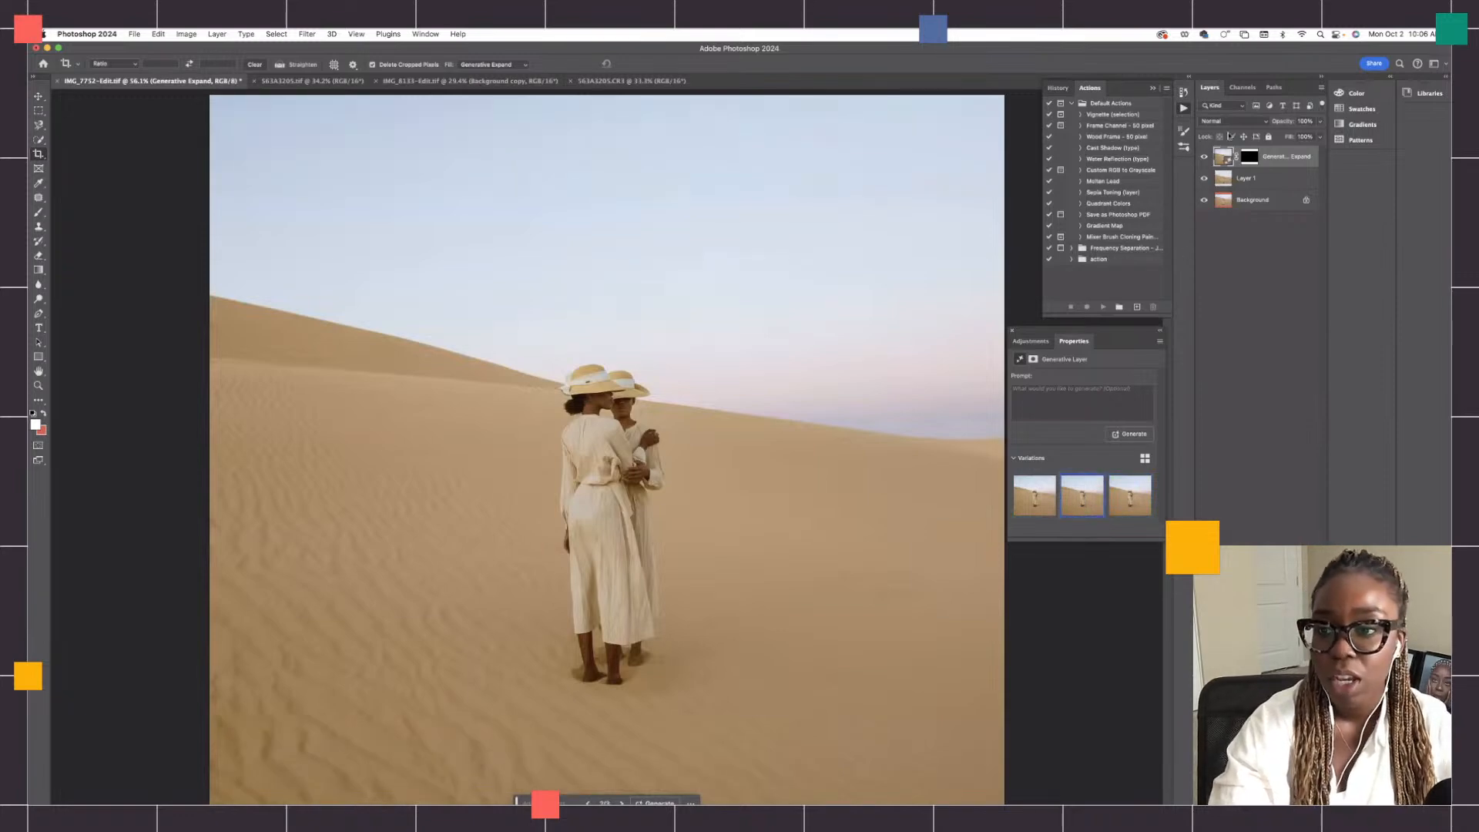
left_click(1205, 158)
left_click(1205, 158)
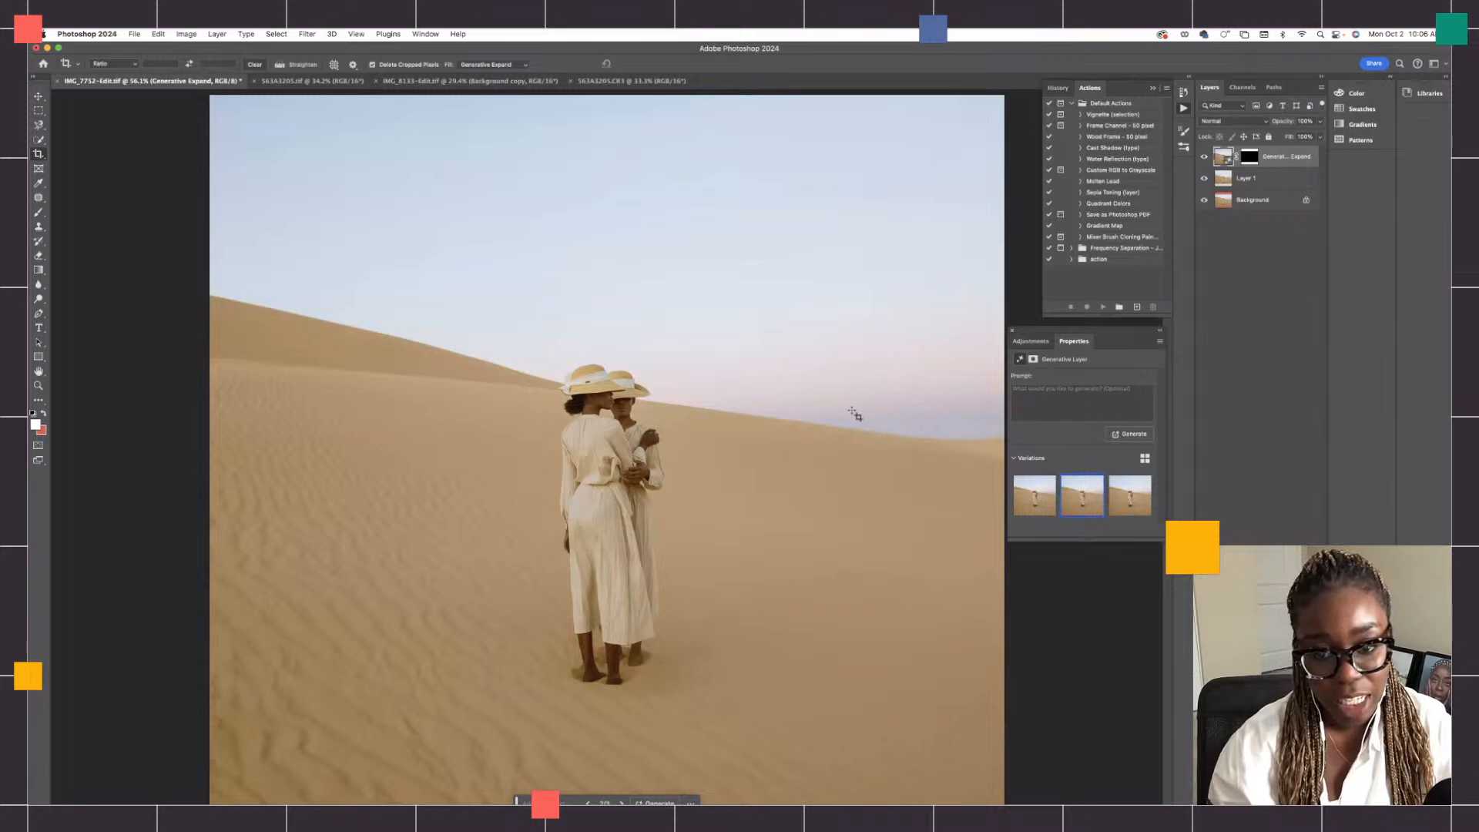
Step: Crop the expanded desert photo to a full-height portrait around the couple, using a rectangular marquee selection
key("super+minus")
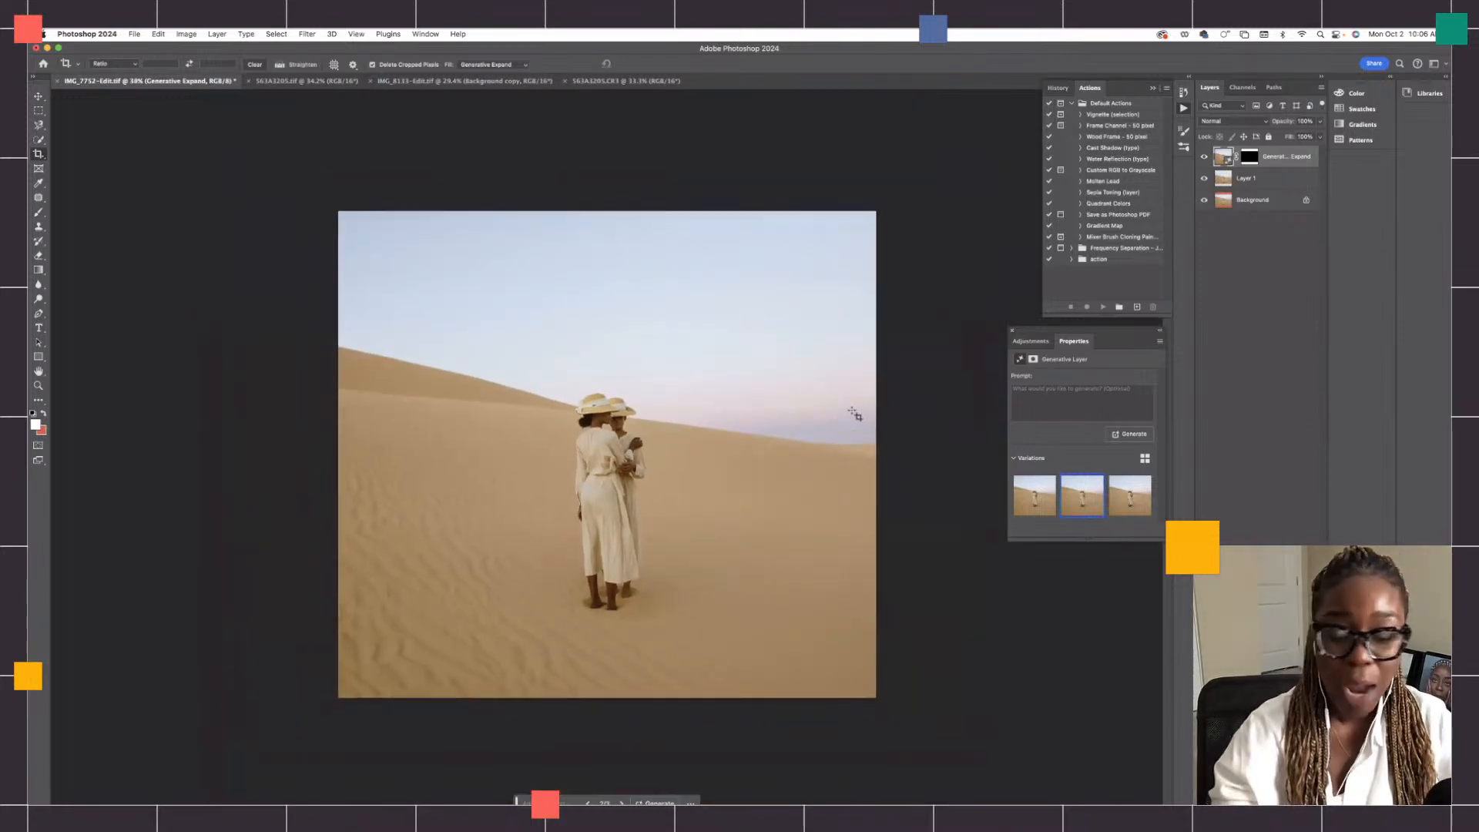
left_click(38, 110)
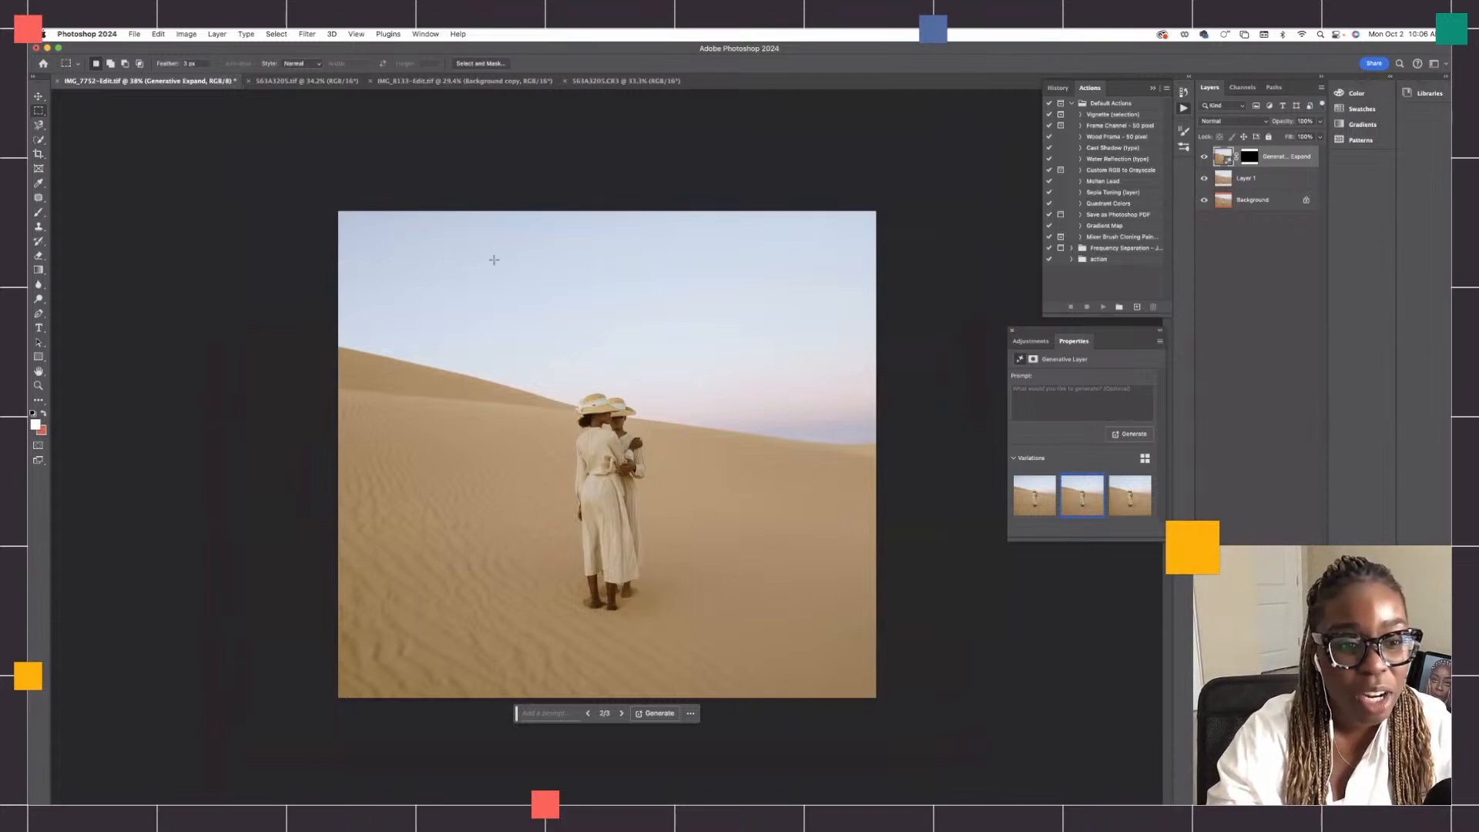
left_click_drag(514, 295, 820, 702)
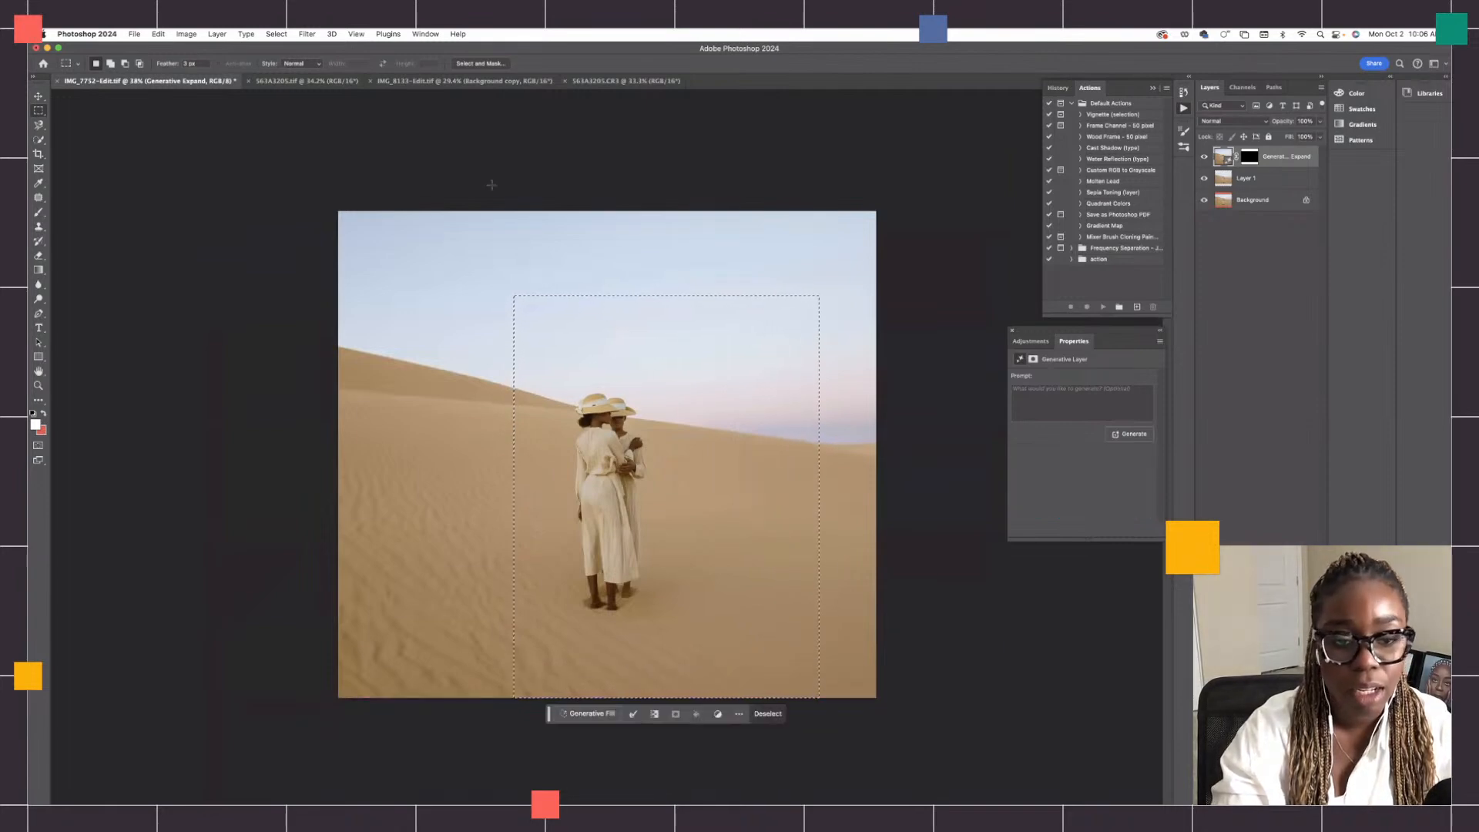
left_click_drag(458, 220, 746, 696)
left_click_drag(446, 211, 737, 642)
left_click(187, 34)
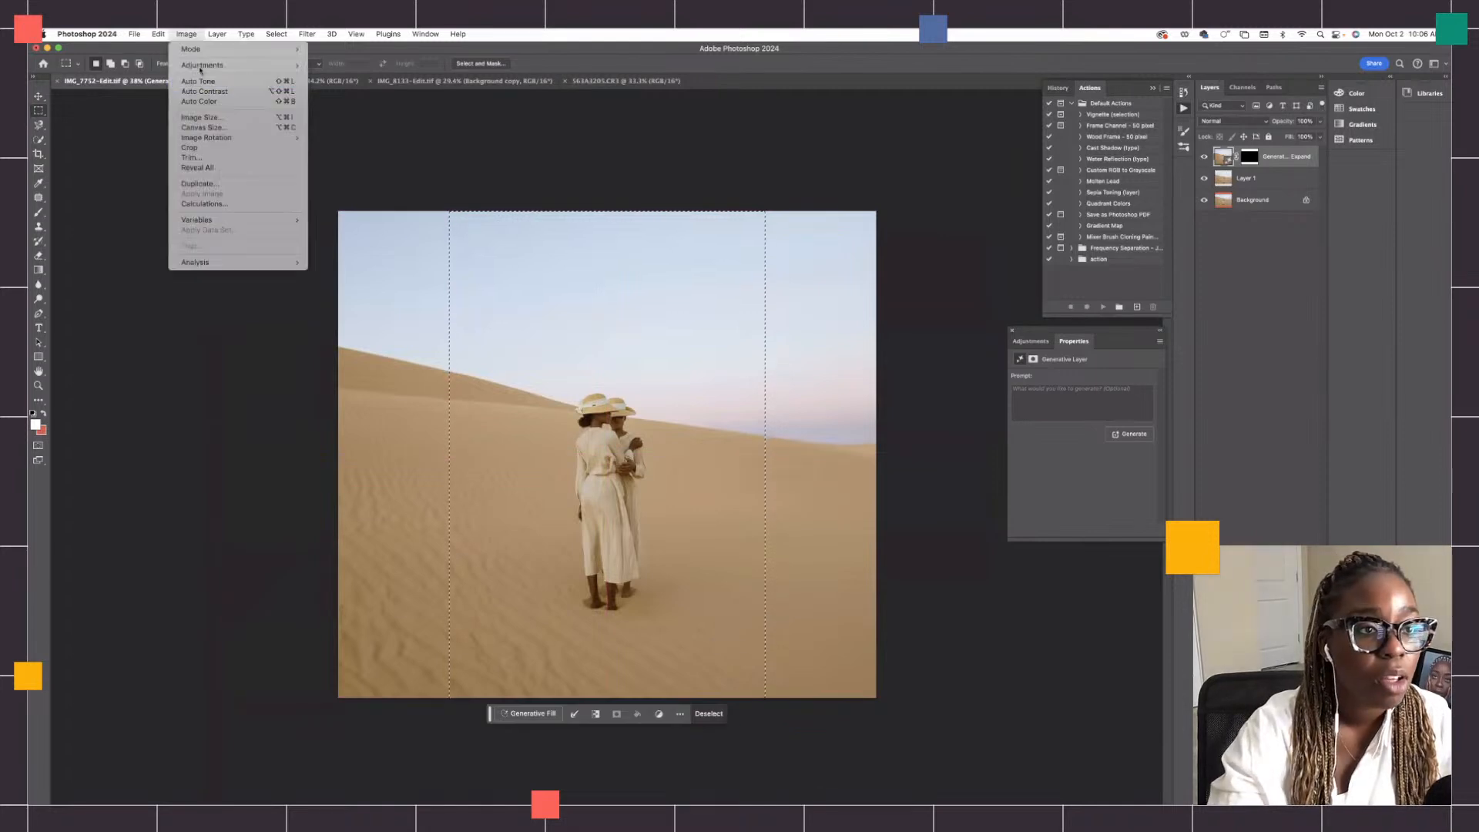
left_click(233, 150)
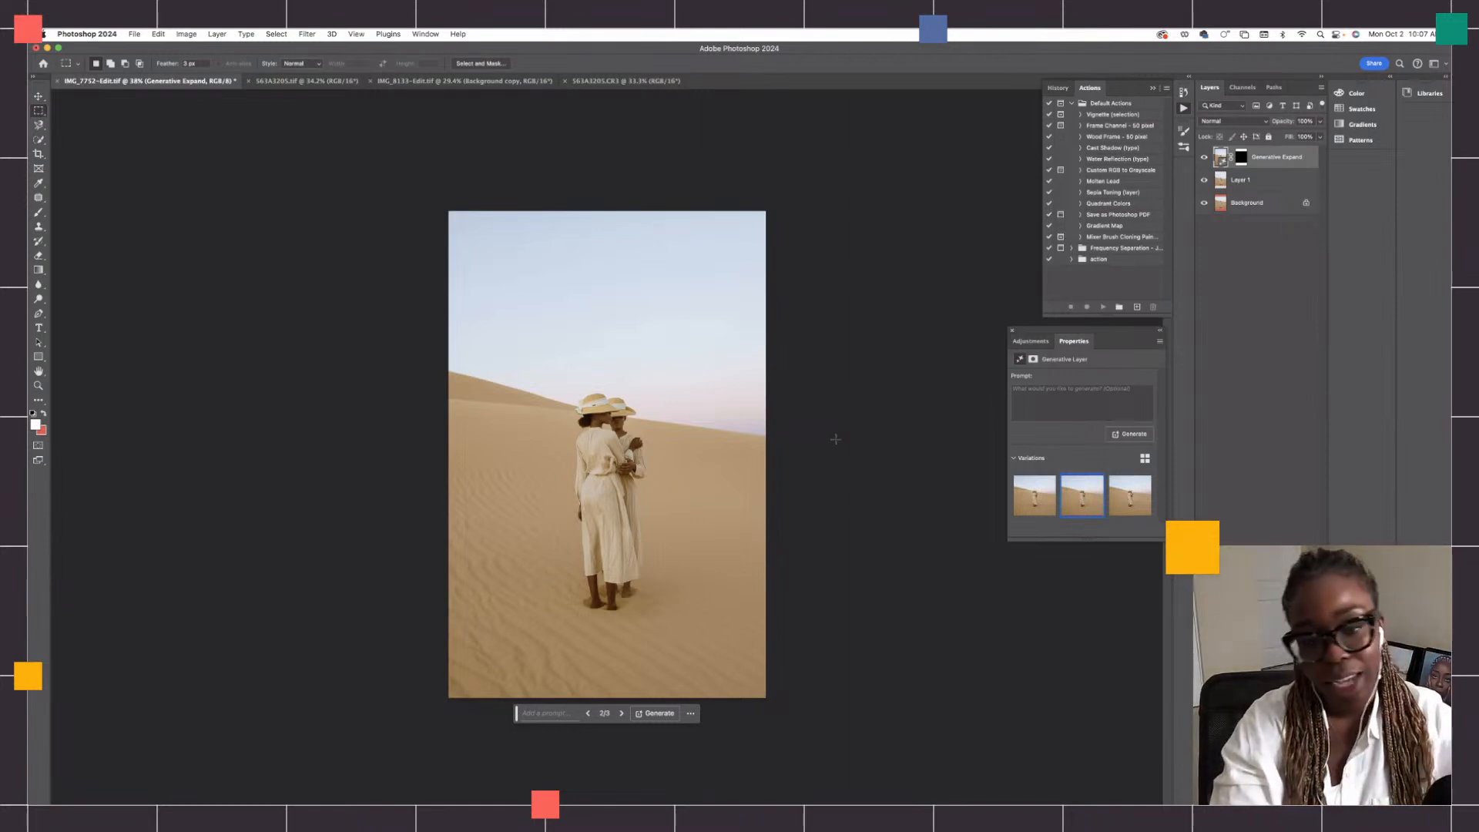
Step: Toggle the Generative Expand layer's visibility to compare the portrait crop with and without the generated areas, leaving the layer visible and selected
left_click(1266, 181)
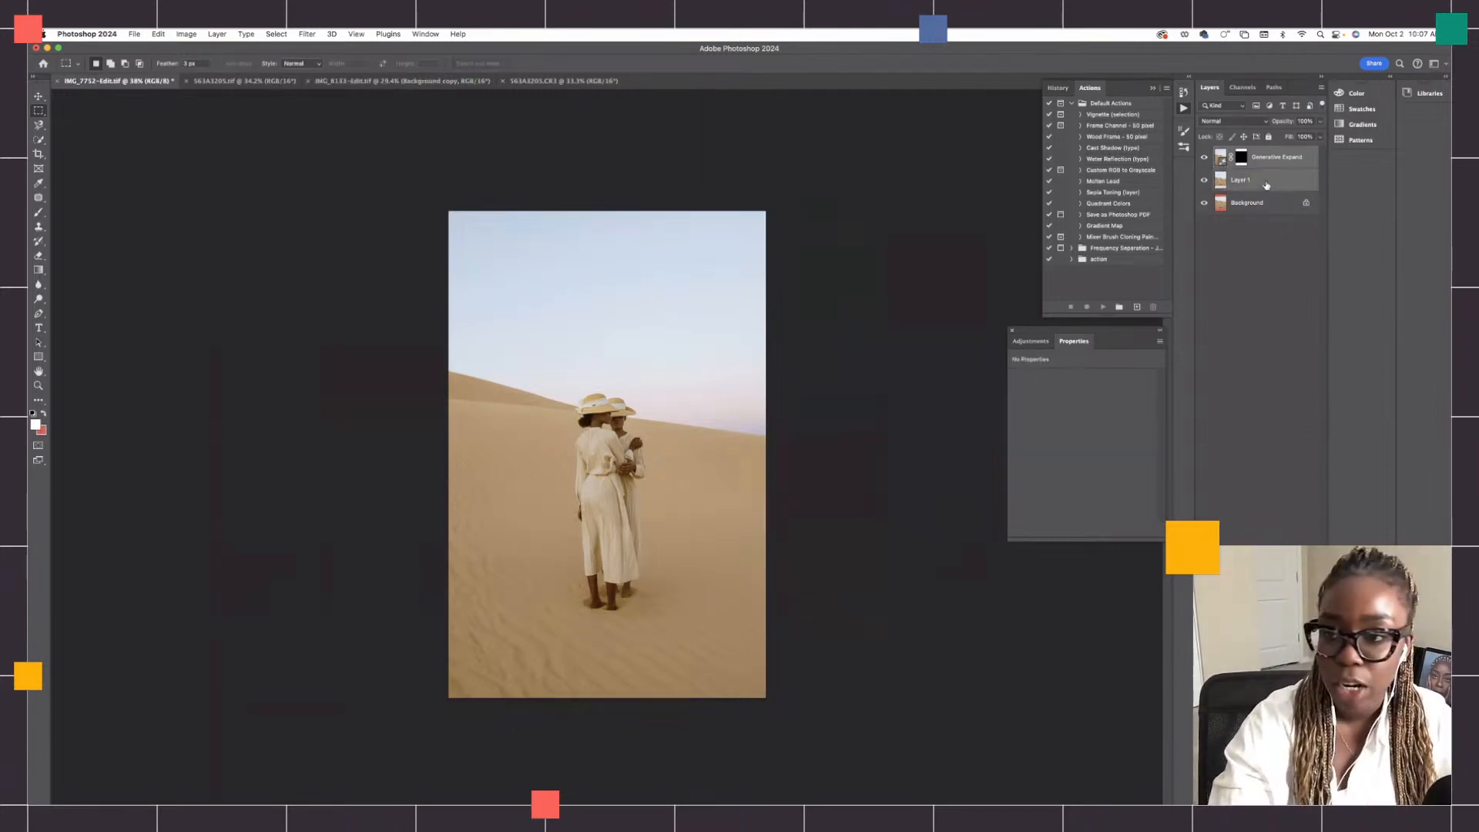
left_click(1204, 159)
left_click(1205, 158)
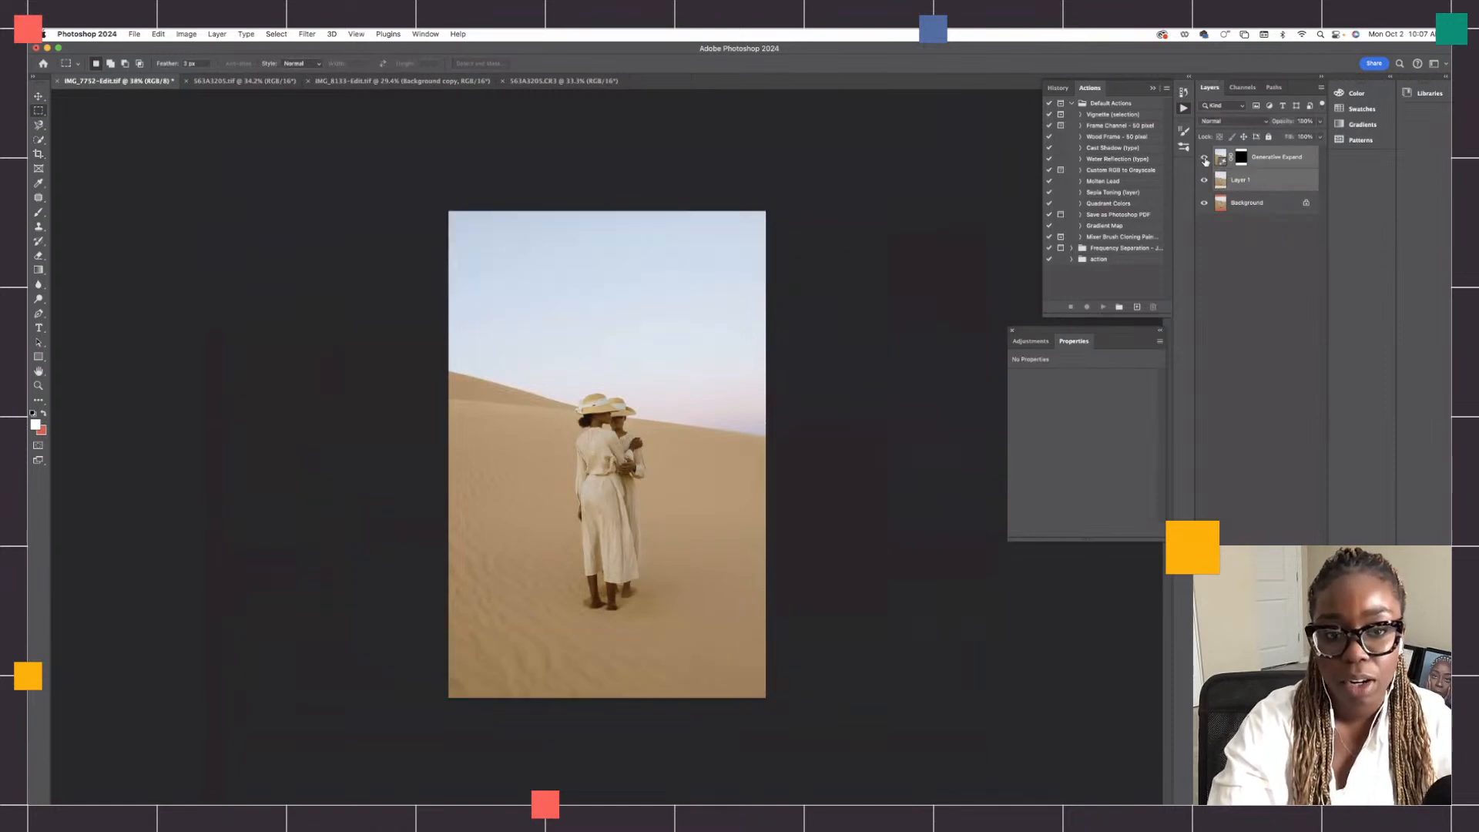
left_click(1270, 158)
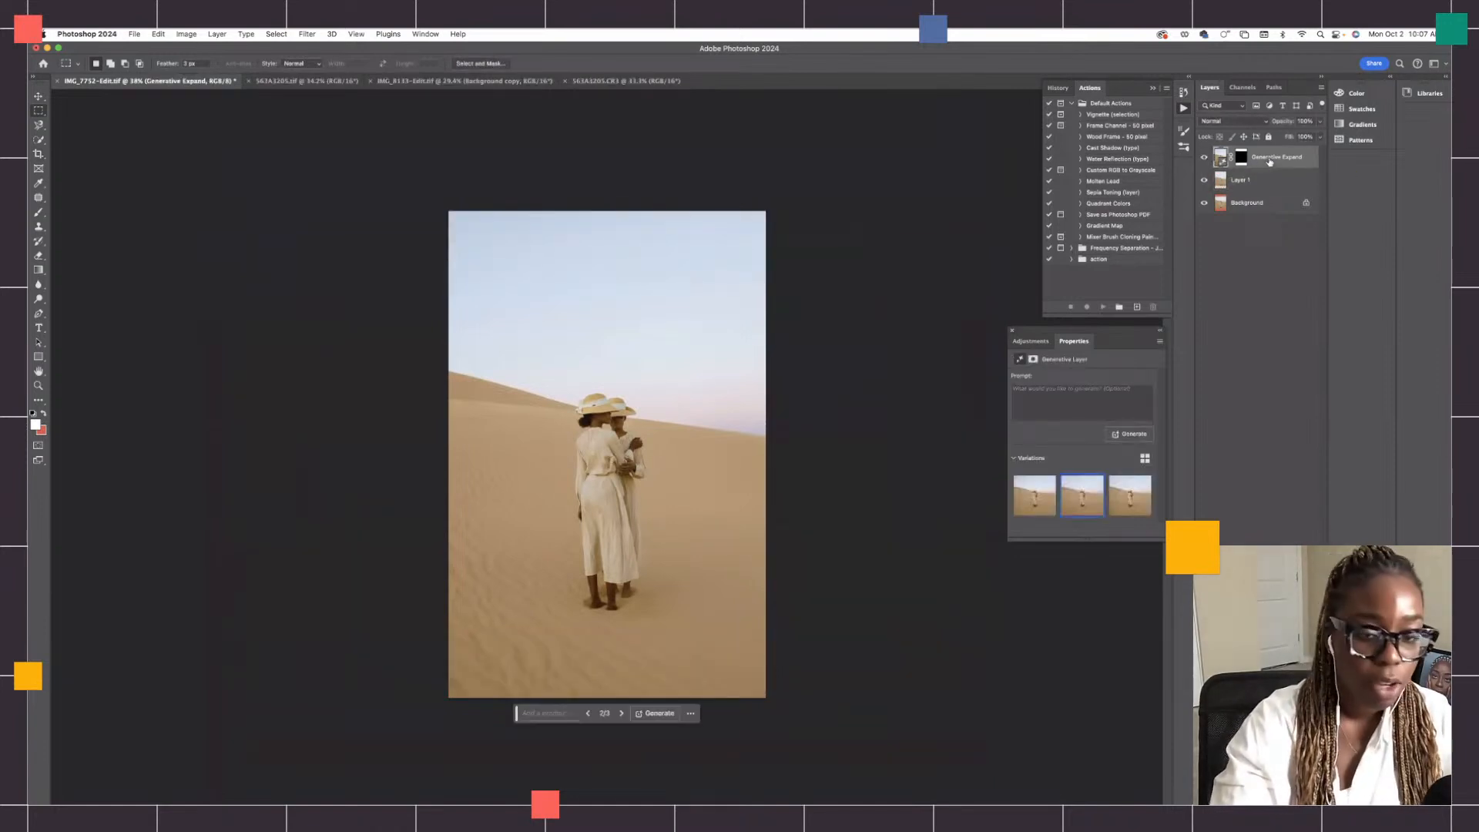
Step: Undo back to the full-width image before the portrait crop, and restore the crop
key("super+z")
key("super+z")
key("super+z")
key("super+z")
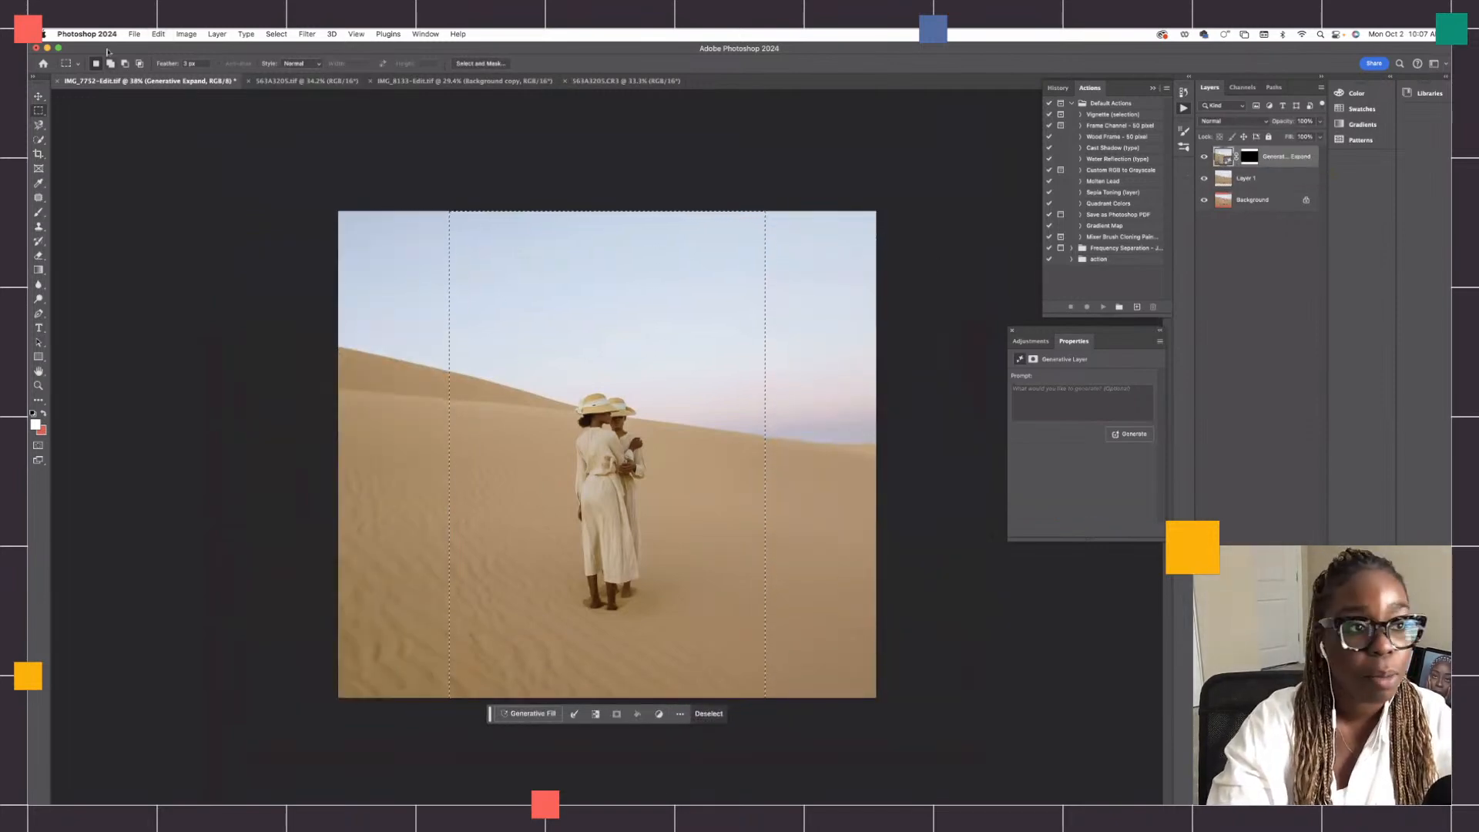
left_click(158, 34)
left_click(176, 67)
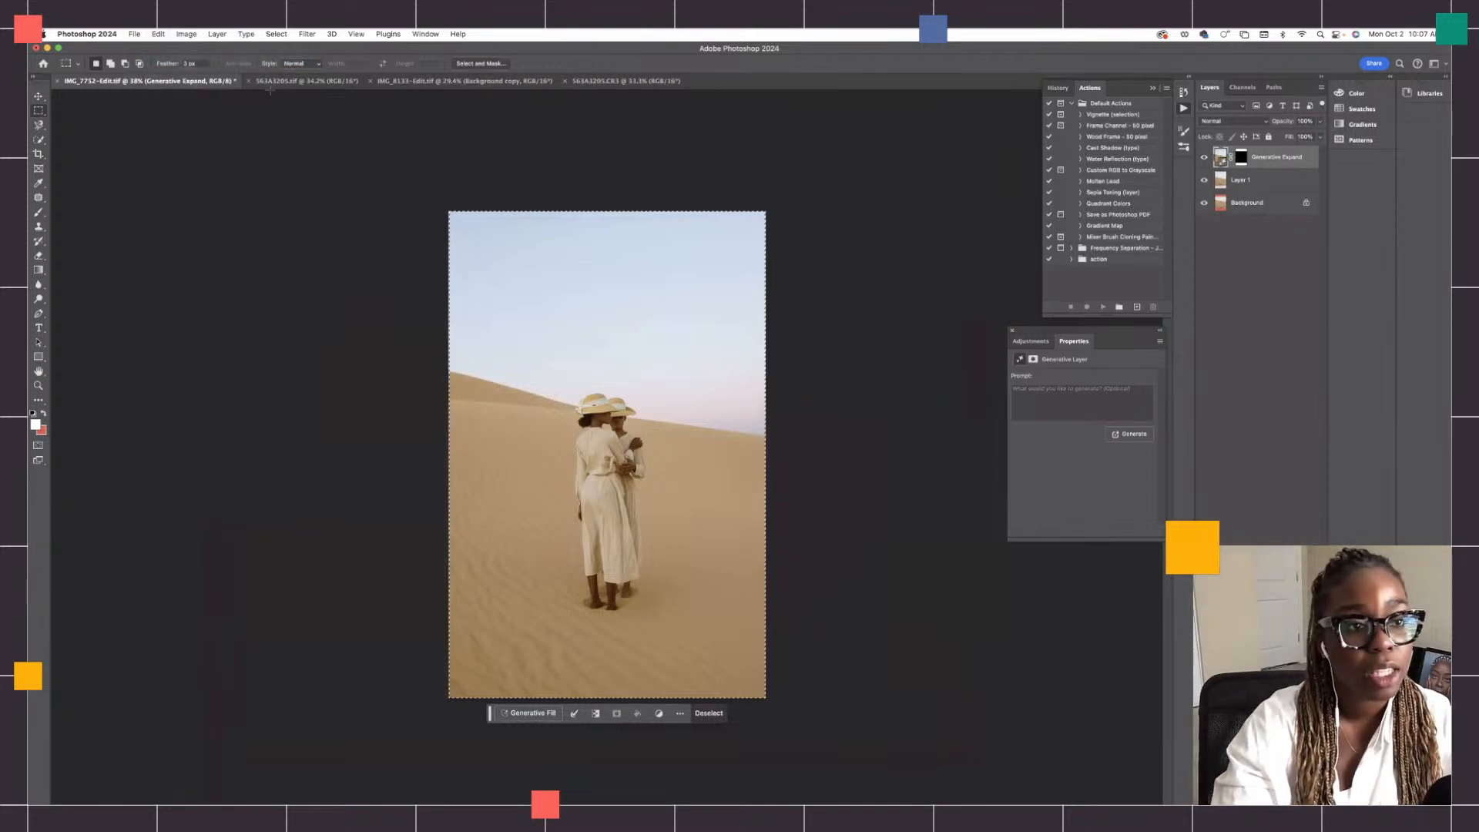
Step: Place the 563A3205.CR3 document beside 563A3205.tif to compare the two versions, and duplicate the TIFF's Background layer
left_click(300, 82)
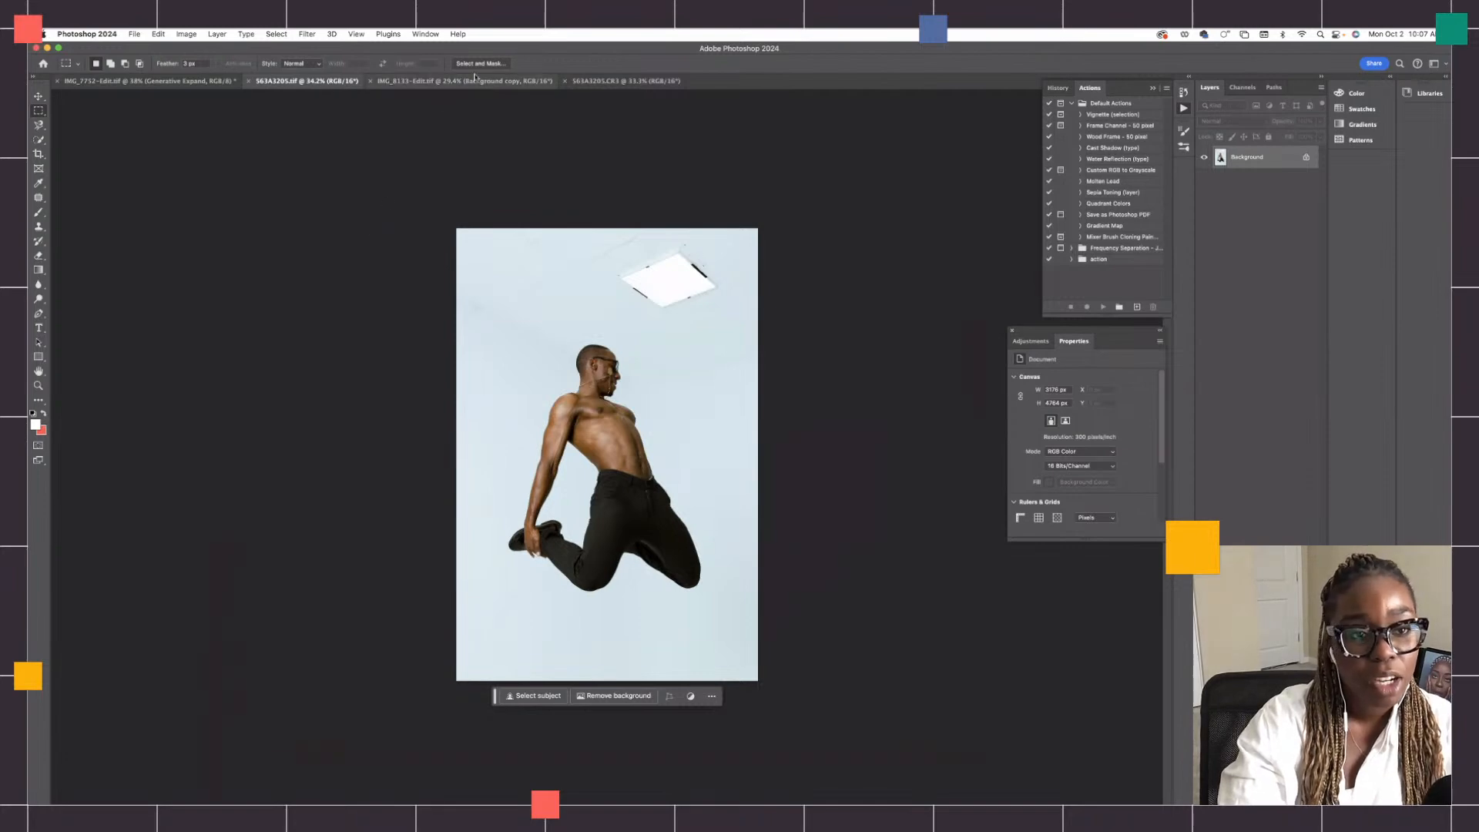
left_click_drag(598, 87, 421, 87)
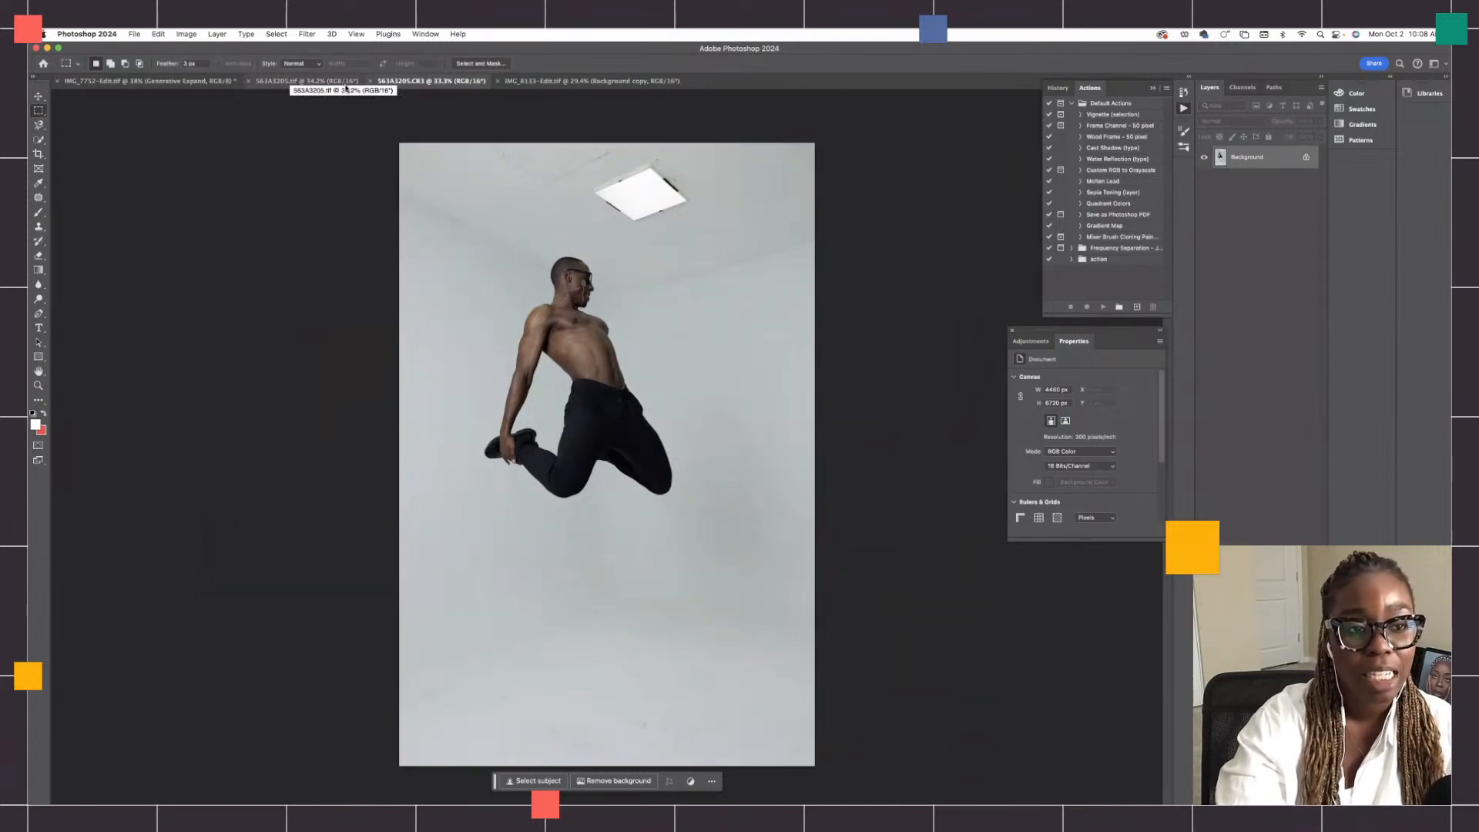
left_click(346, 81)
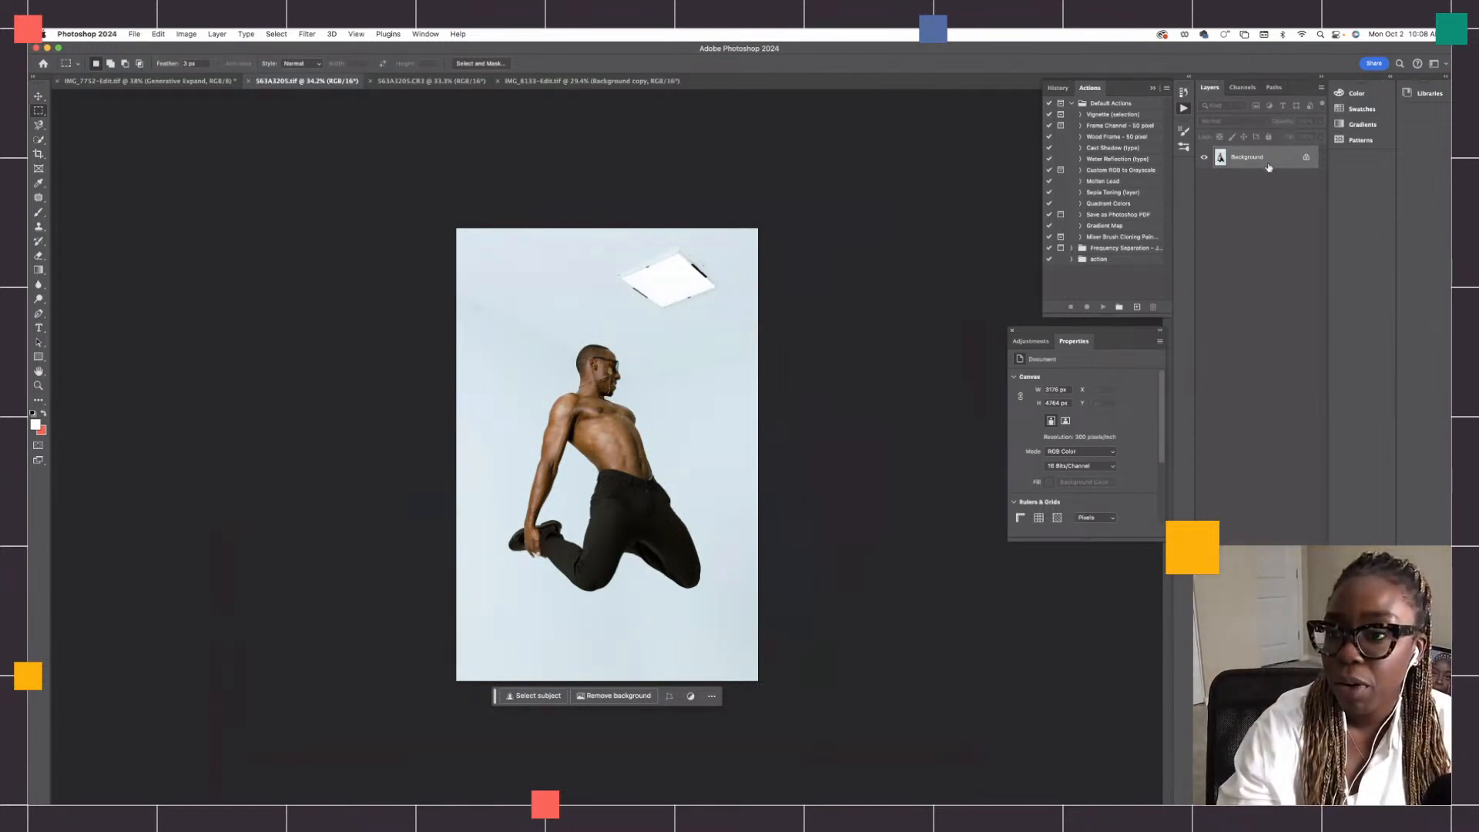
key("super+j")
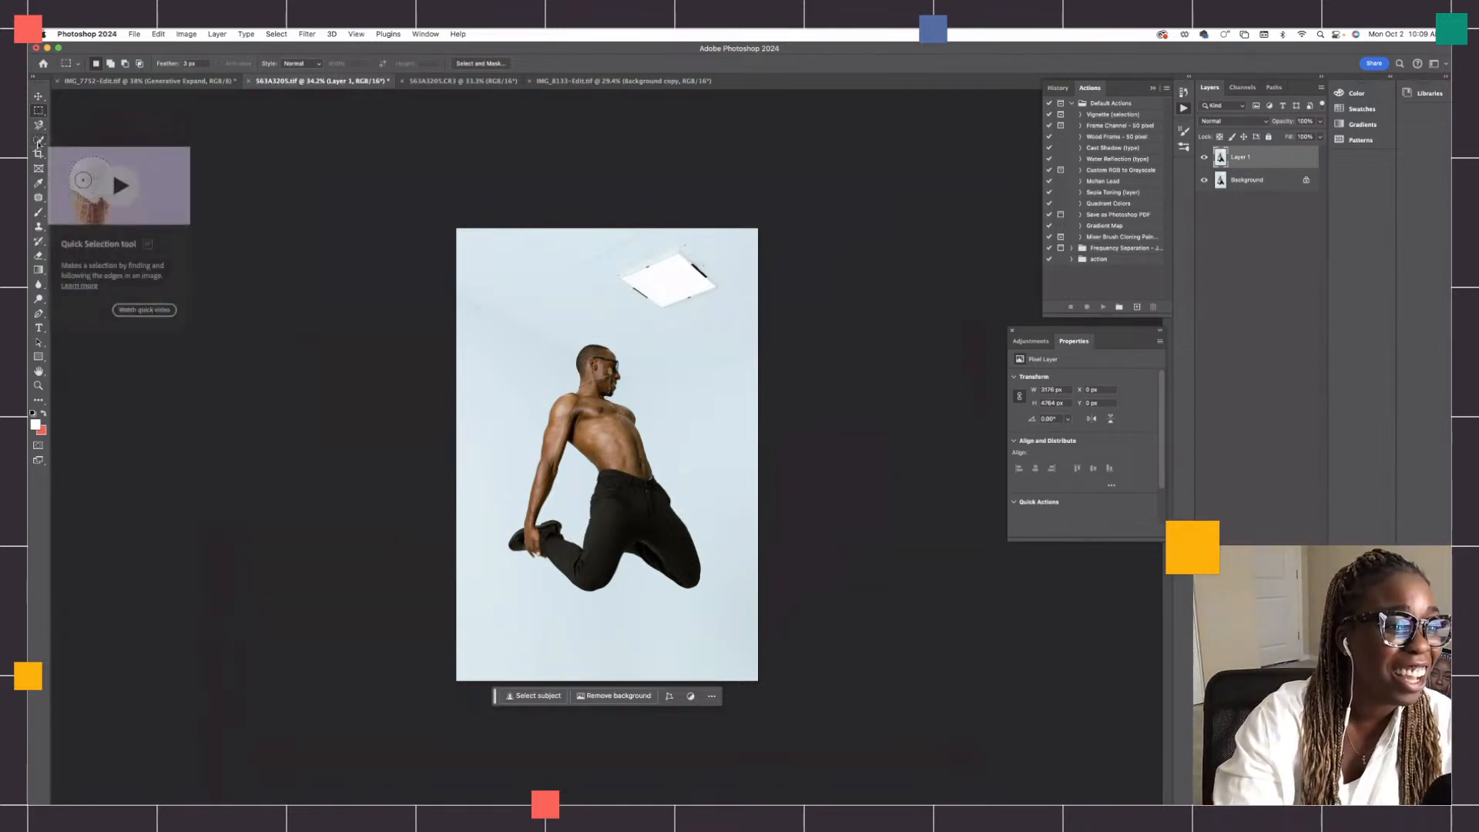
left_click(38, 141)
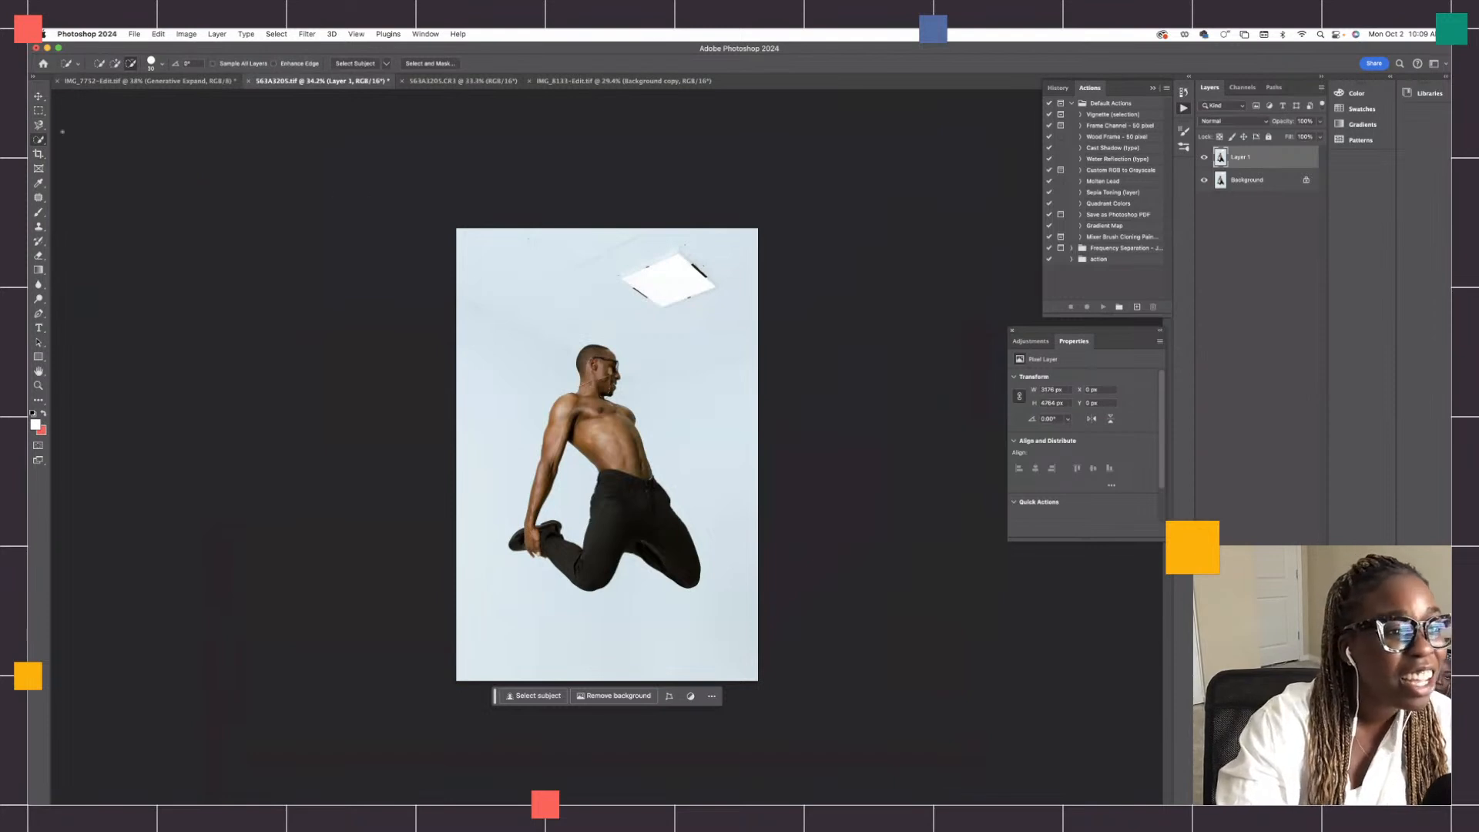
left_click(39, 125)
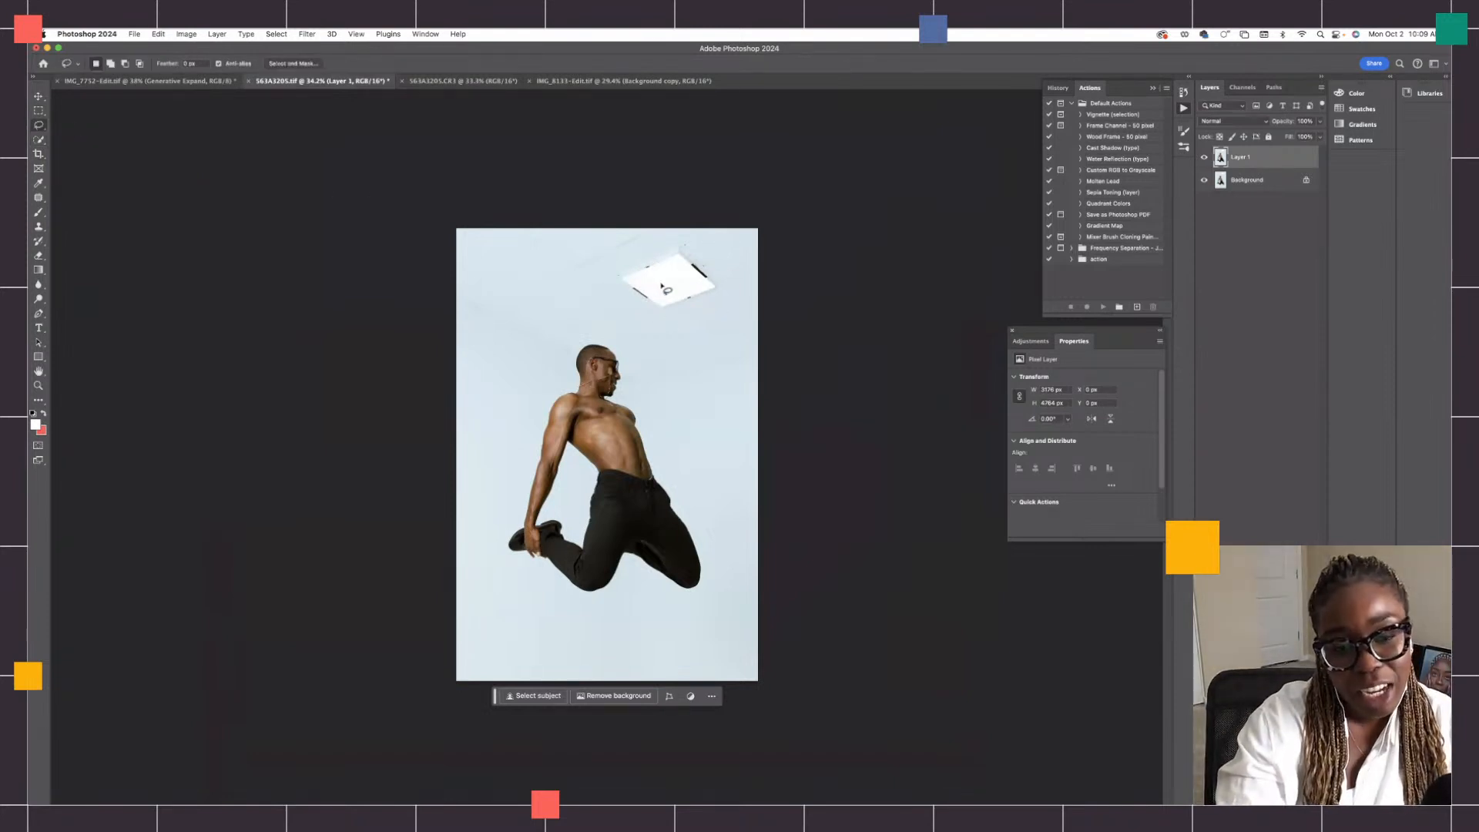
mouse_move(628, 258)
left_mouse_down()
mouse_move(616, 295)
mouse_move(659, 324)
mouse_move(734, 291)
mouse_move(703, 242)
mouse_move(630, 266)
left_mouse_up()
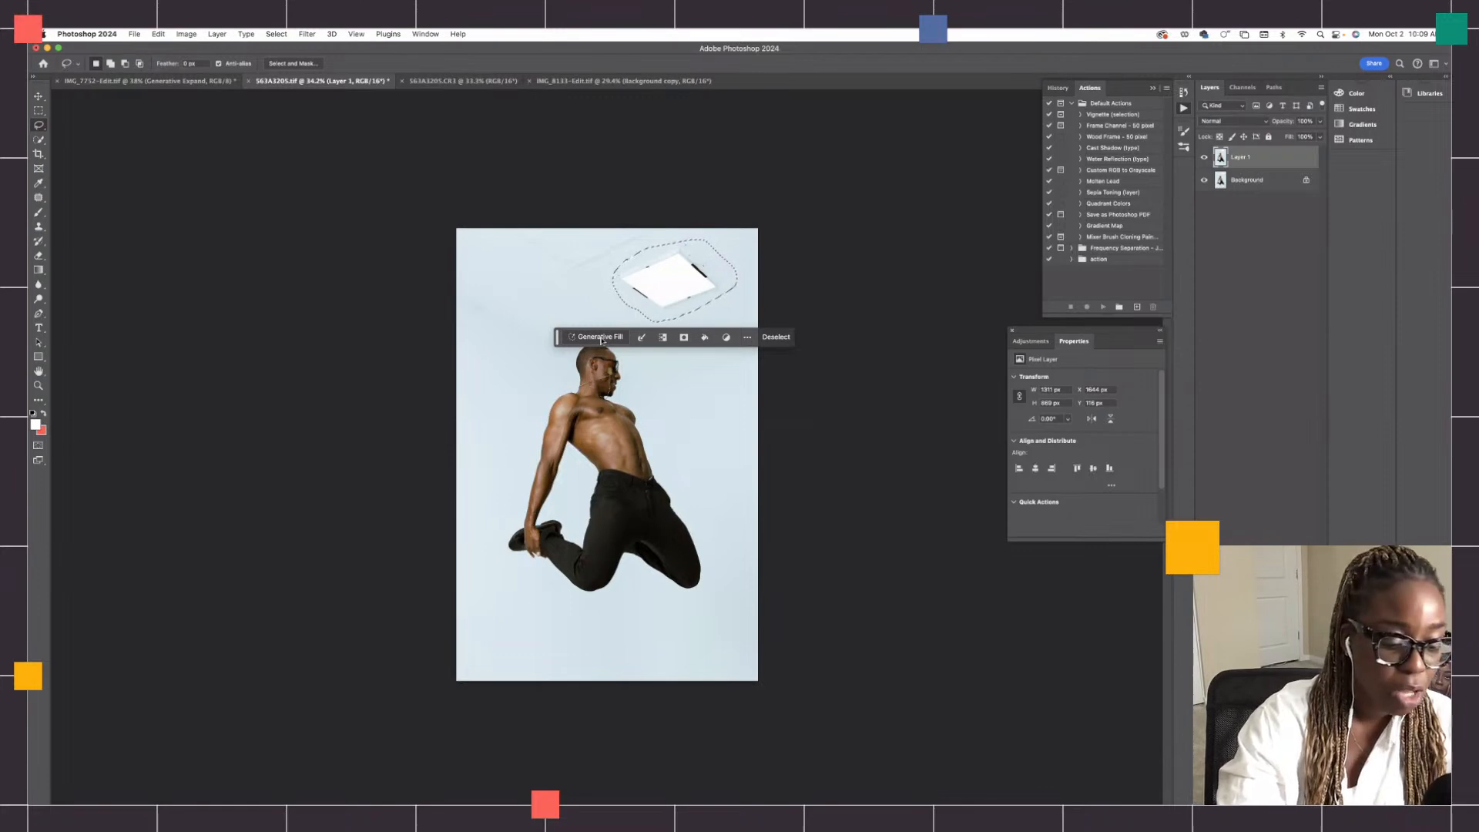
left_click(368, 224)
Step: Try to cover the edge of the ceiling light on Layer 1 with a small soft Clone Stamp brush, and undo the strokes
left_click(38, 227)
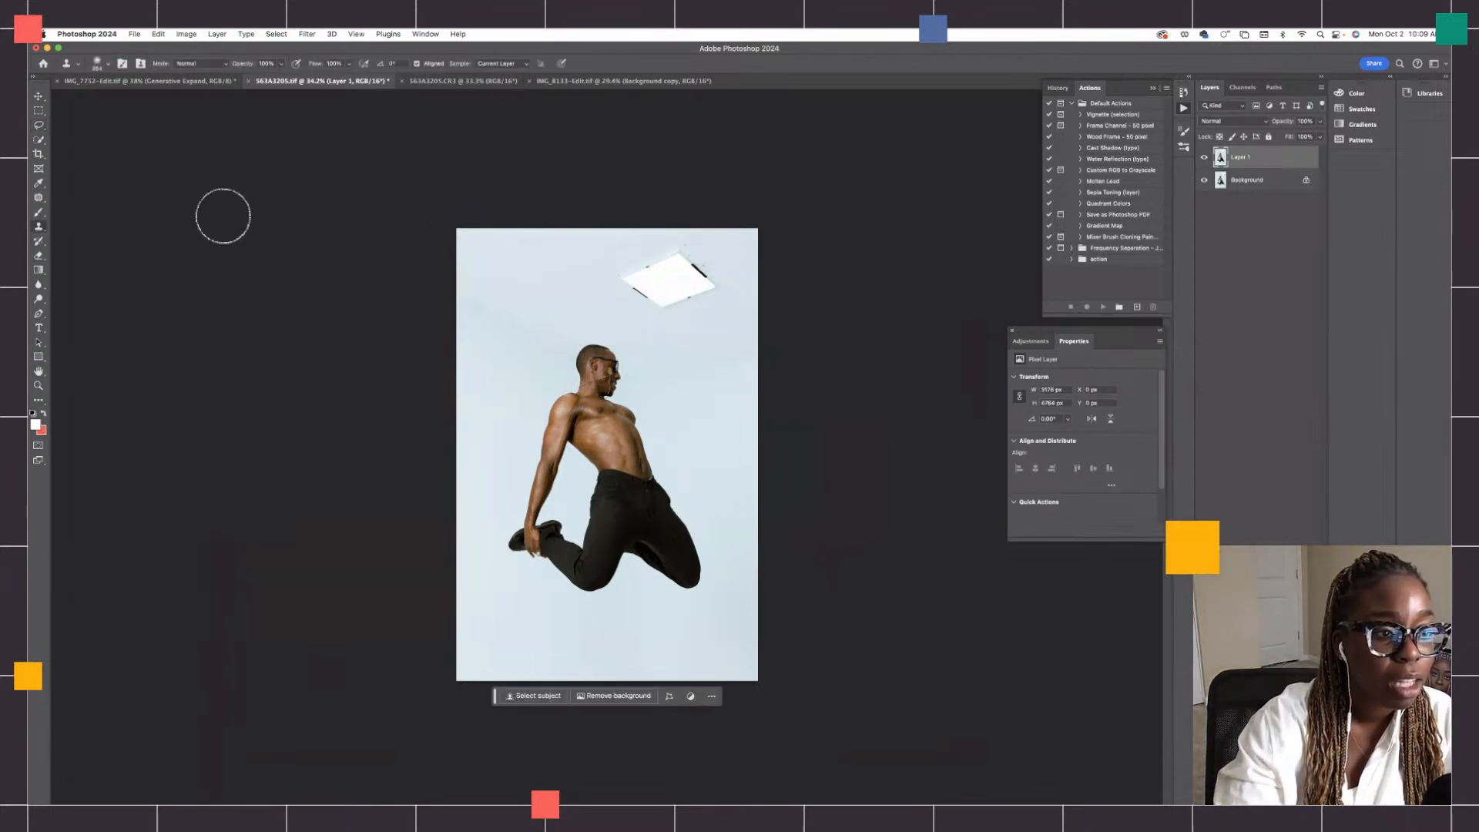
left_click(109, 65)
left_click_drag(117, 95, 114, 99)
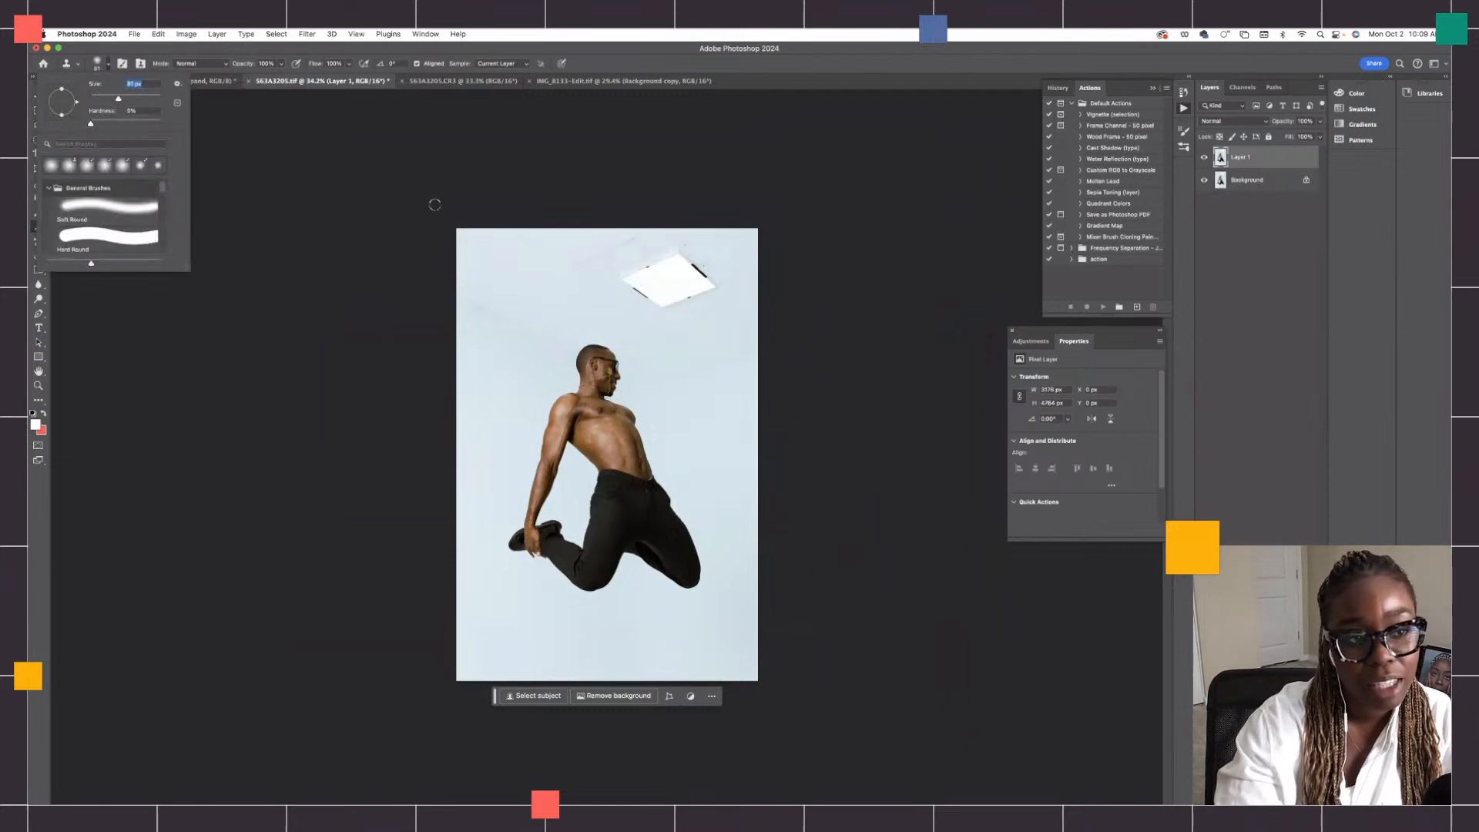
left_click(608, 290, "alt")
mouse_move(618, 278)
left_mouse_down()
mouse_move(656, 299)
mouse_move(616, 294)
mouse_move(650, 291)
mouse_move(638, 281)
mouse_move(682, 300)
mouse_move(630, 294)
mouse_move(643, 273)
mouse_move(674, 305)
mouse_move(632, 262)
left_mouse_up()
left_click(614, 278, "alt")
left_click(614, 293, "alt")
left_click(626, 286, "alt")
key("super+z")
key("super+z")
key("super+z")
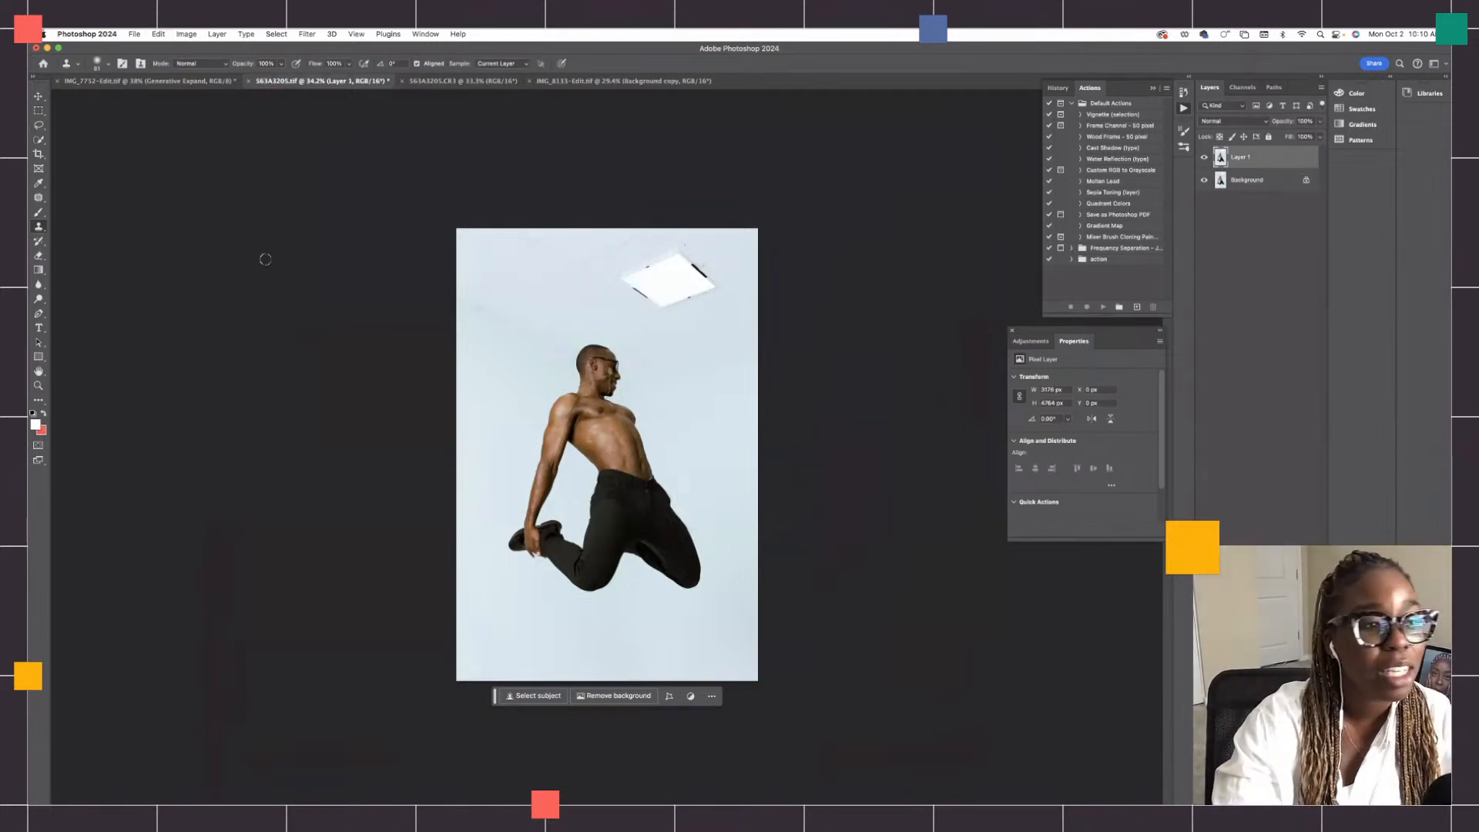
Step: Lasso loosely around the ceiling light and remove it with Generative Fill, leaving the prompt empty
key("l")
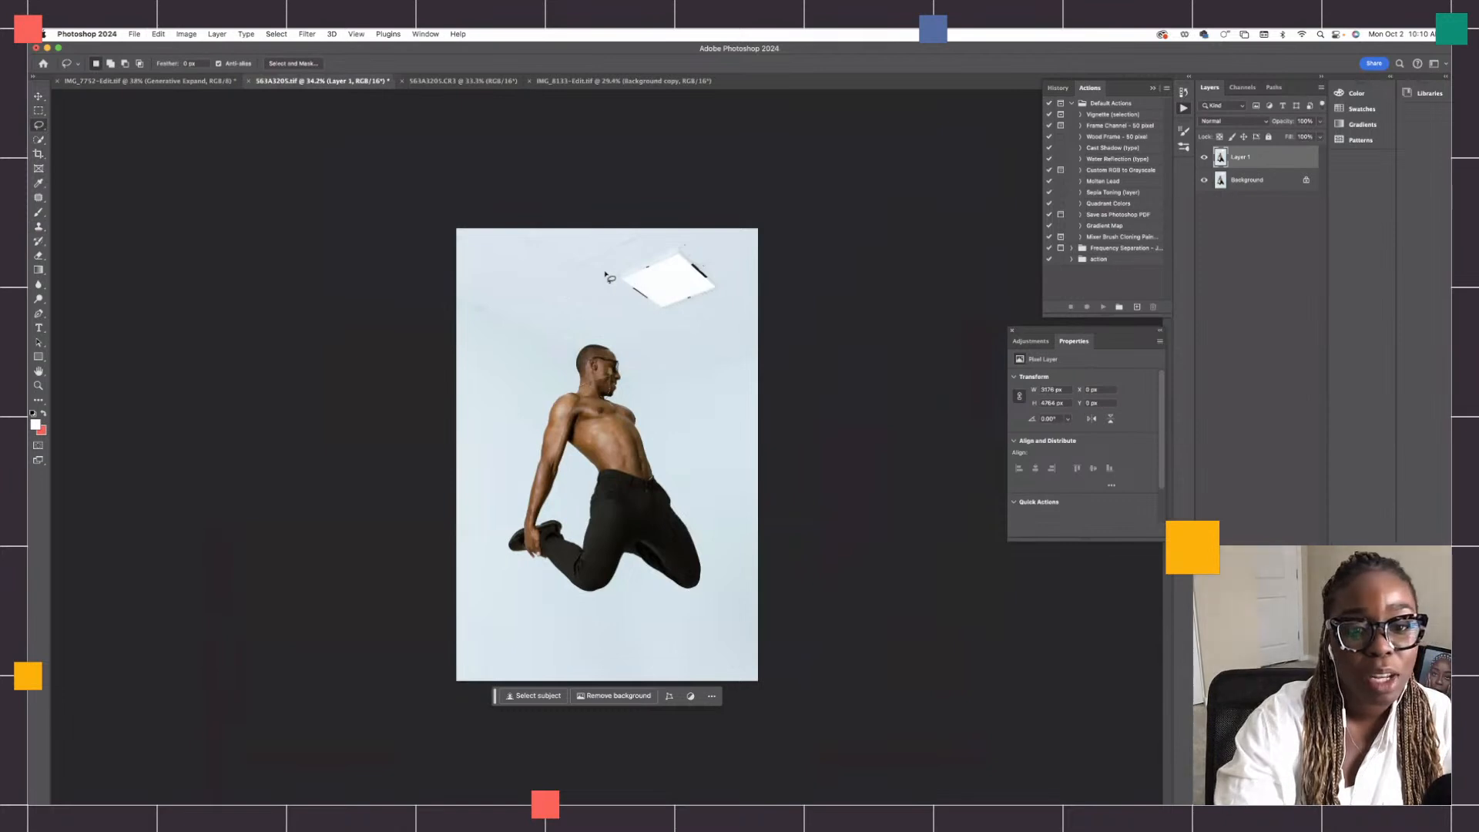
mouse_move(629, 269)
left_mouse_down()
mouse_move(612, 287)
mouse_move(668, 313)
mouse_move(730, 284)
mouse_move(710, 251)
mouse_move(666, 245)
mouse_move(624, 288)
left_mouse_up()
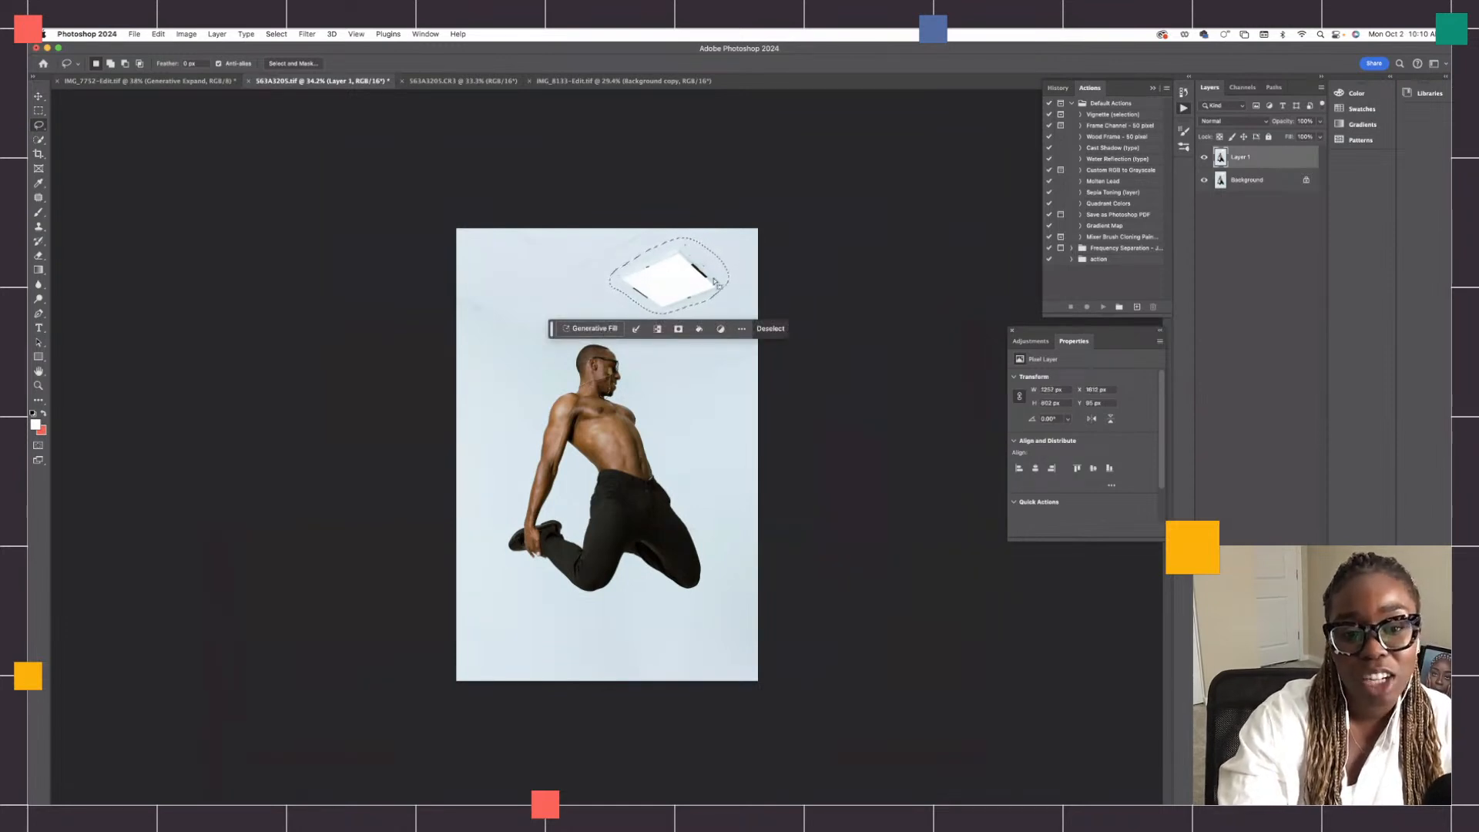
left_click_drag(640, 285, 677, 278)
left_click(598, 332)
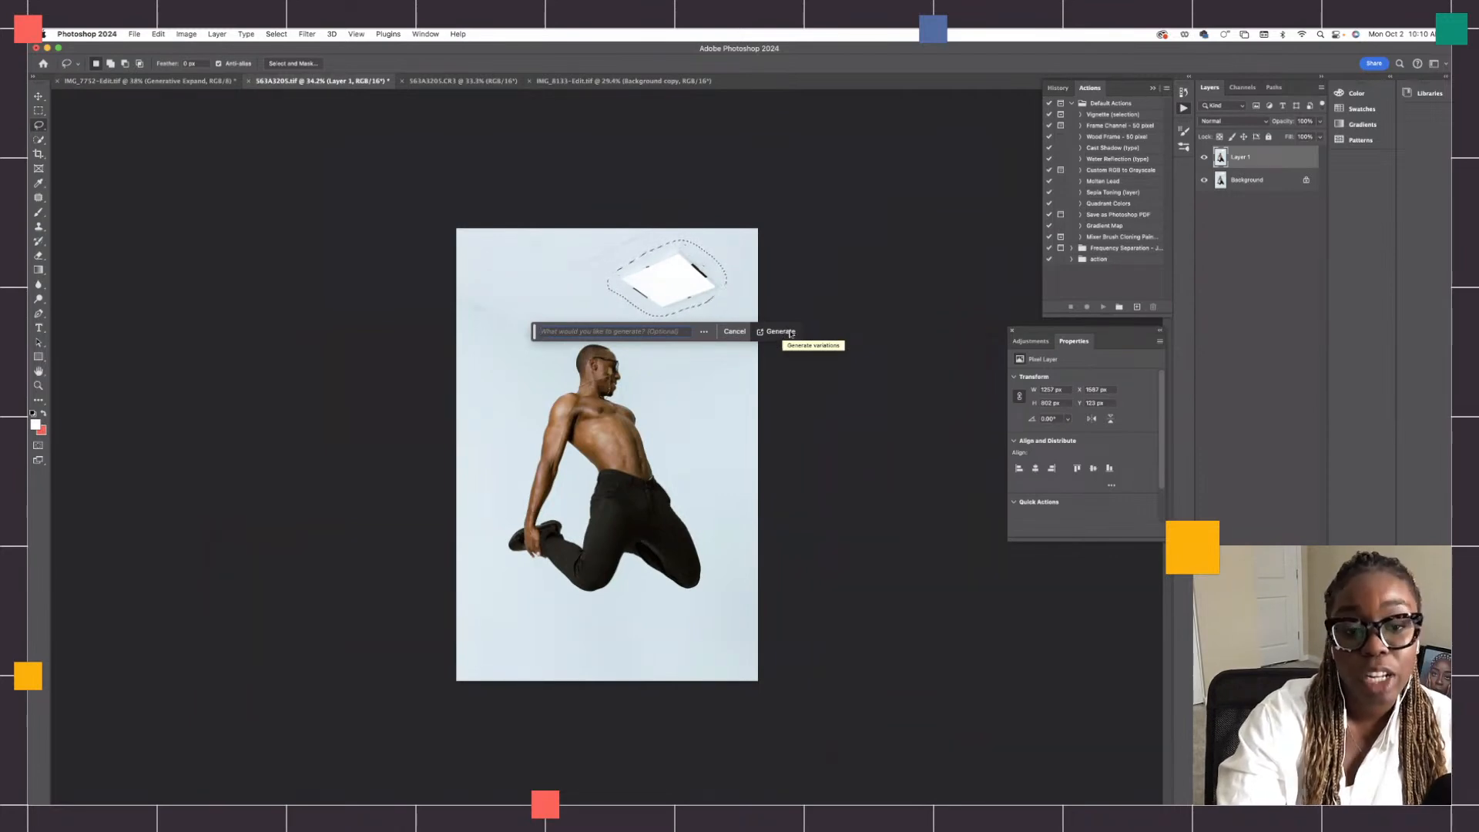
left_click(780, 332)
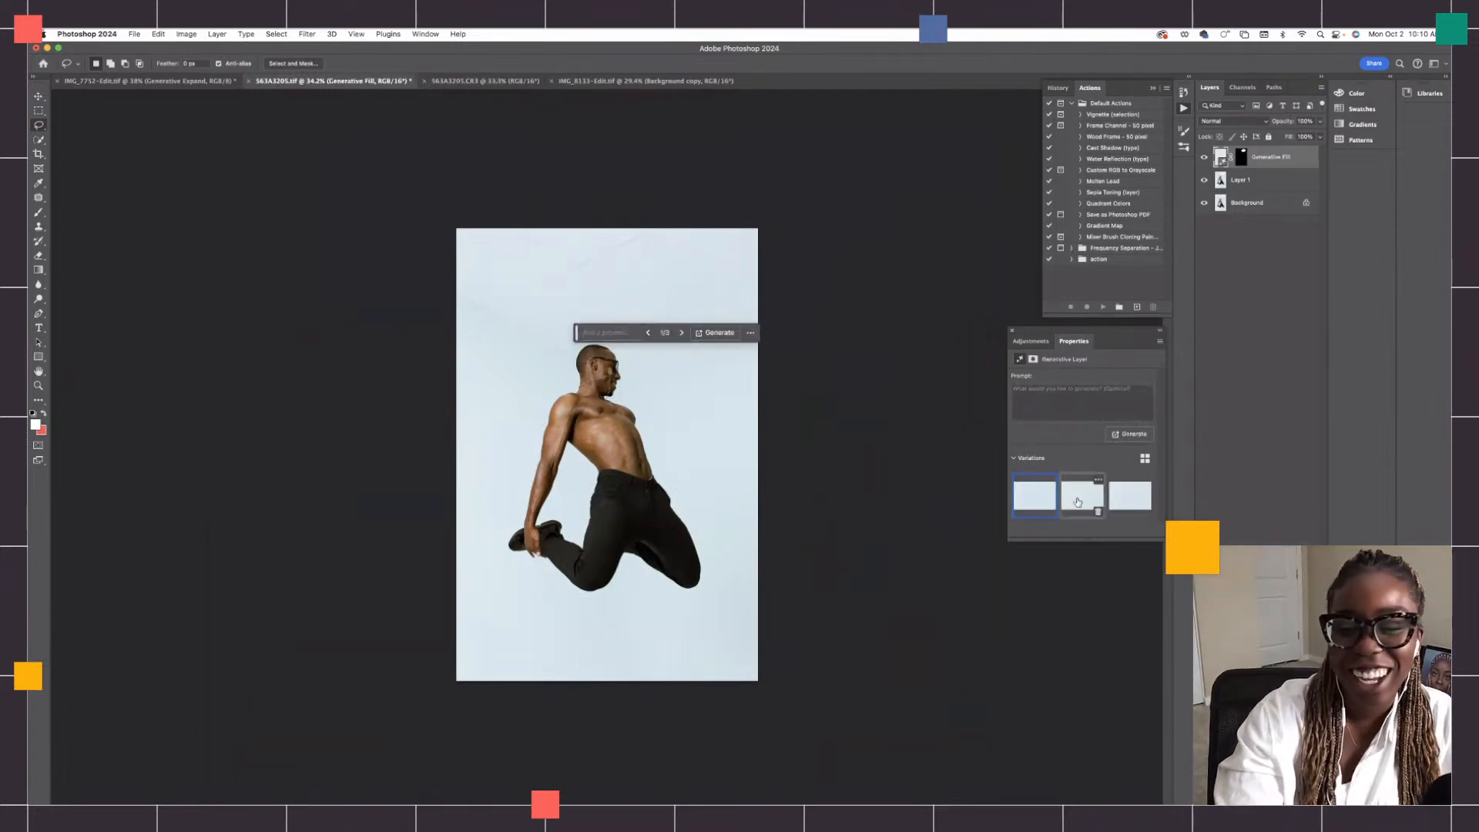
Step: Compare the generated variations, keep the first one and check it against the photo with the Generative Fill layer hidden
left_click(750, 333)
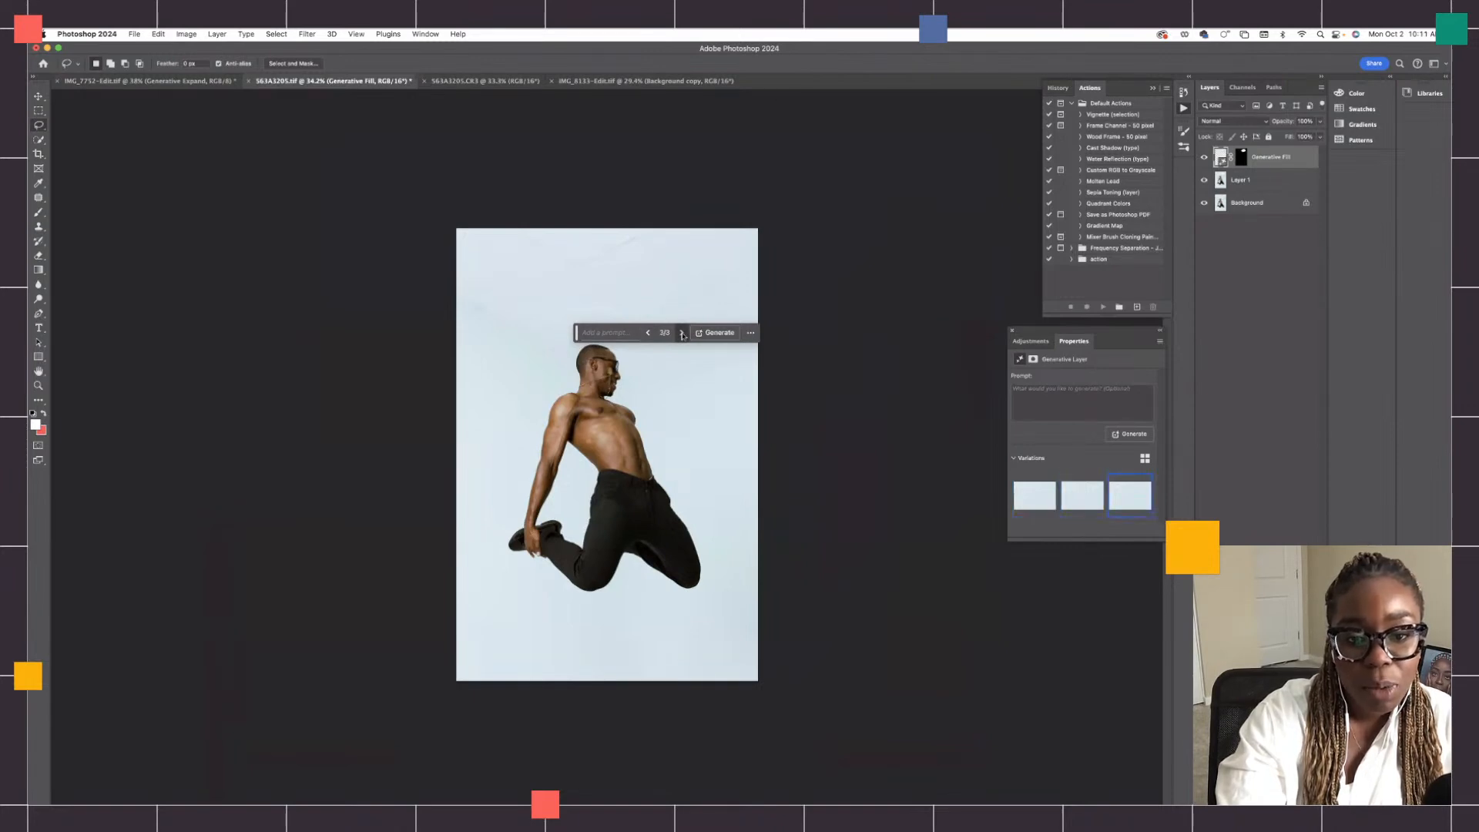
left_click(651, 334)
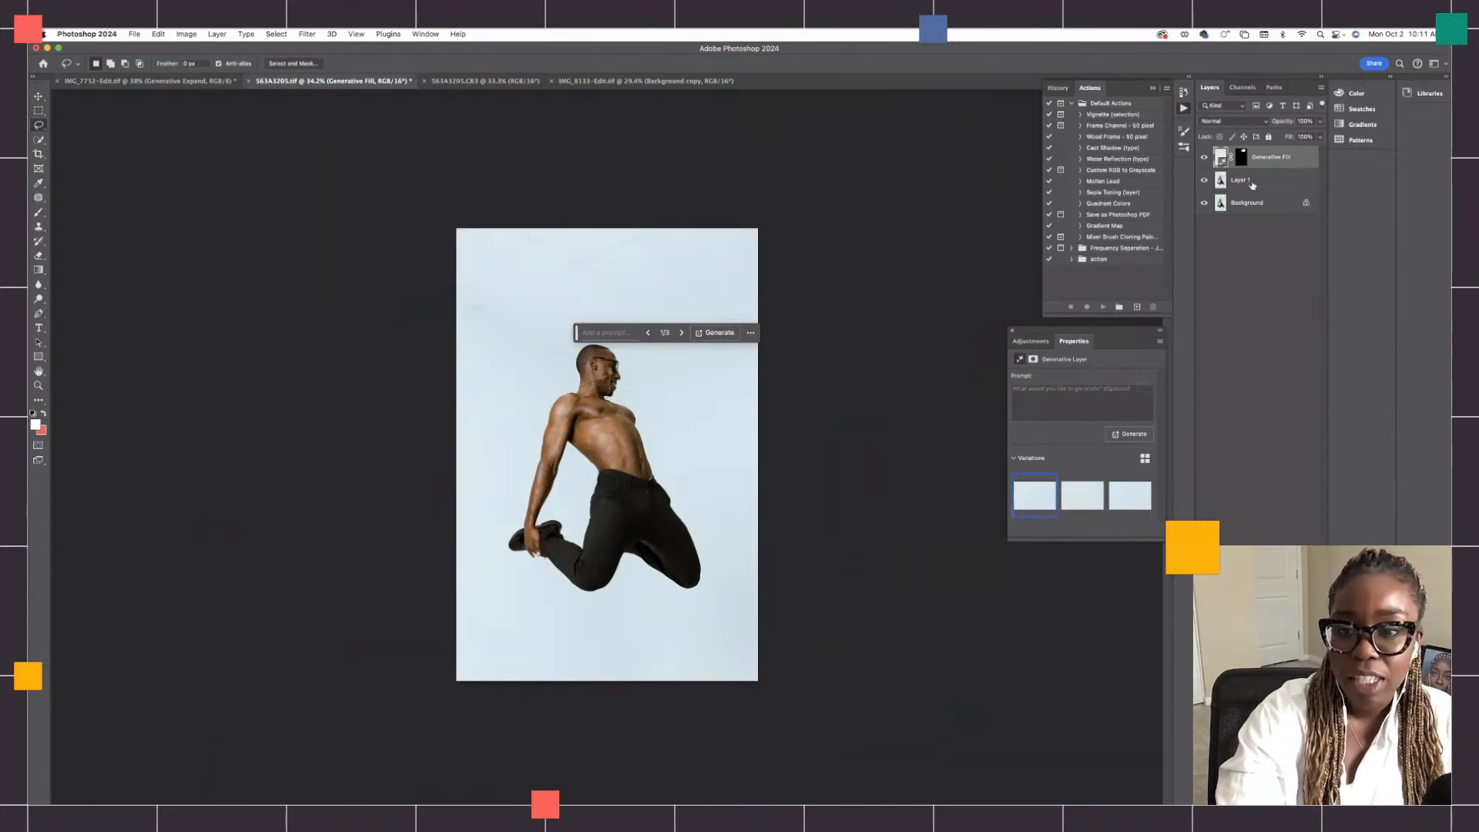
left_click(1242, 187)
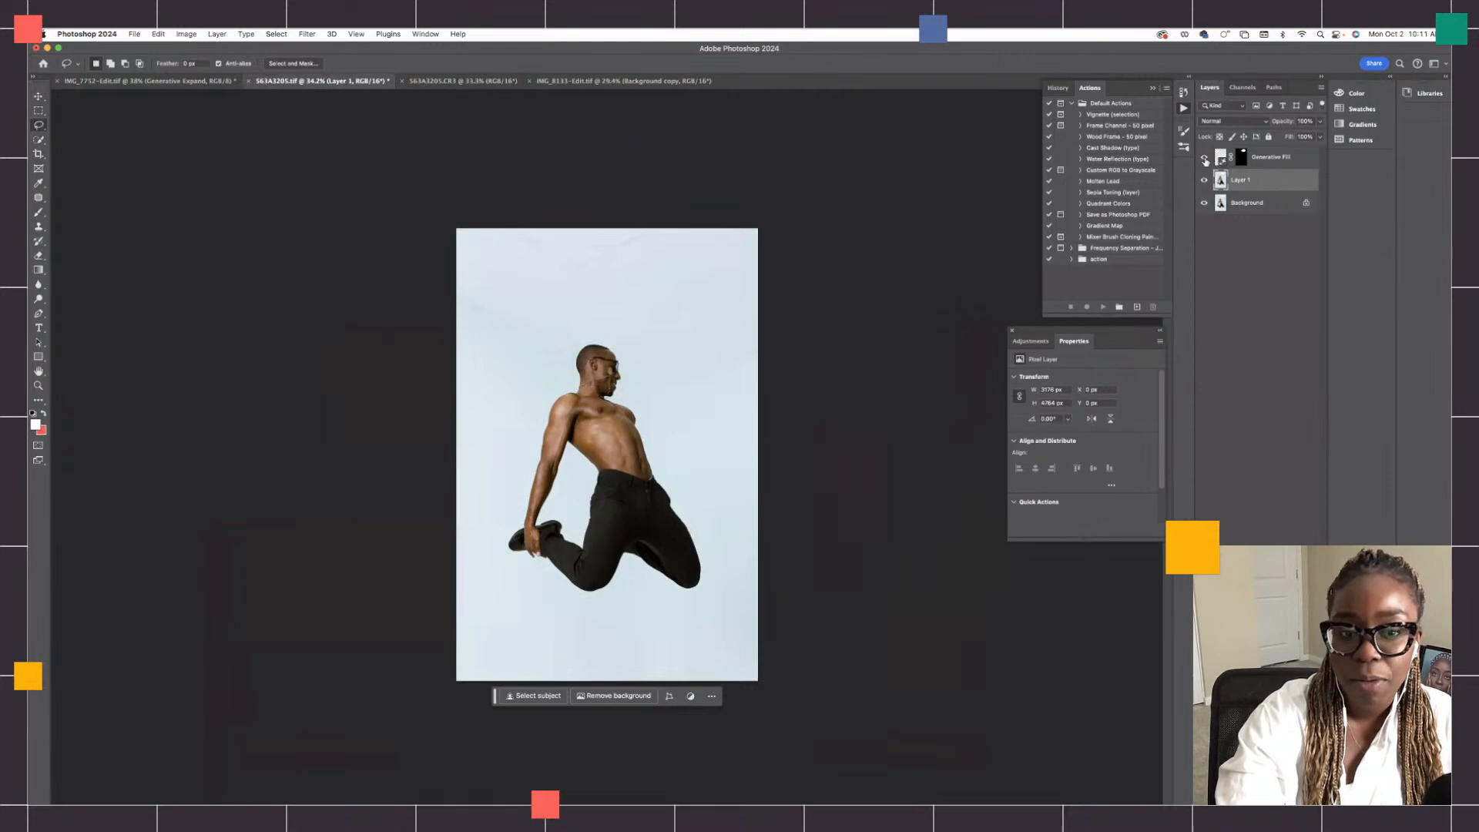
left_click(1205, 158)
left_click(1205, 158)
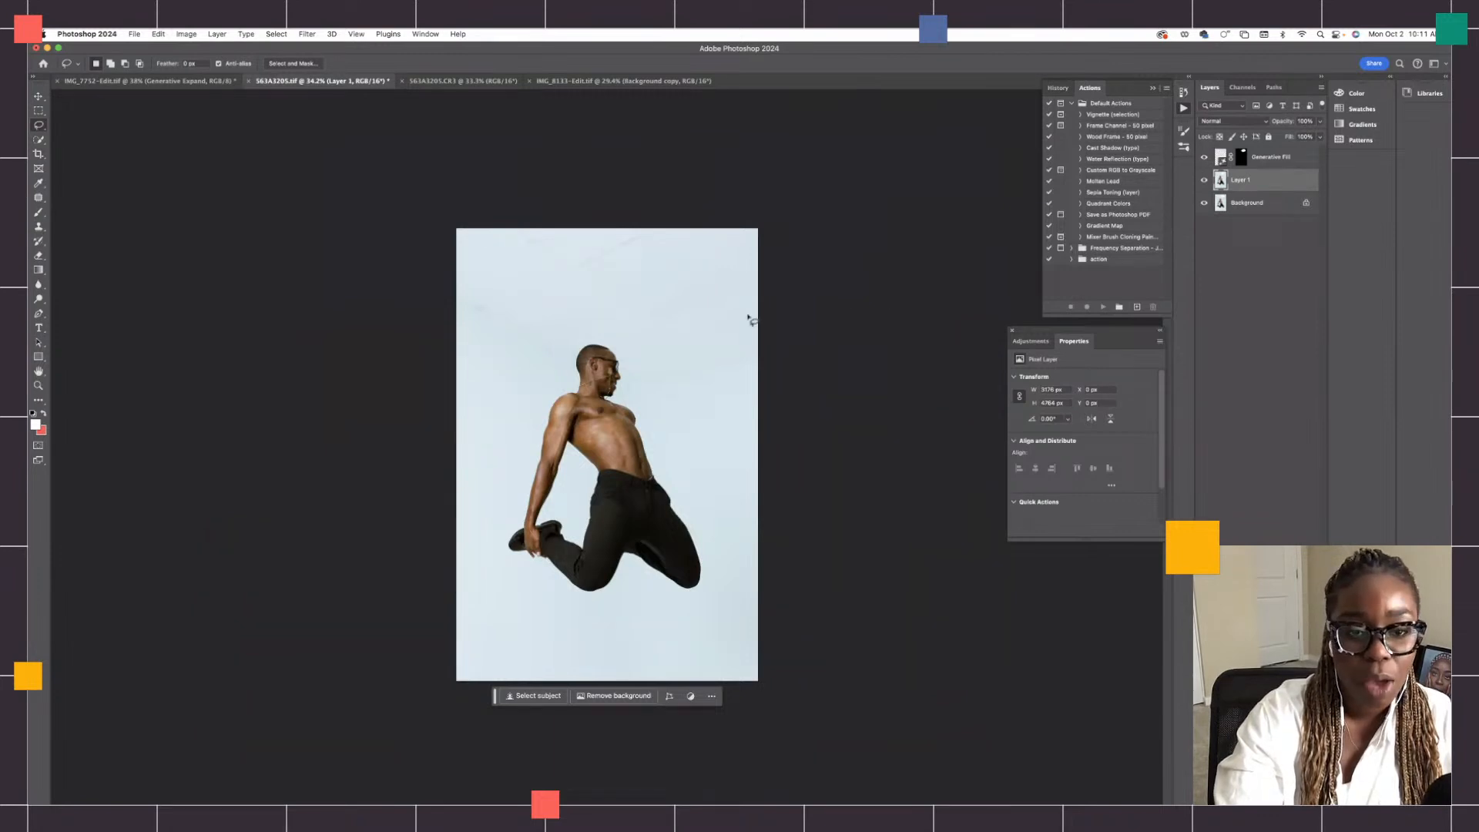
left_click(1276, 157)
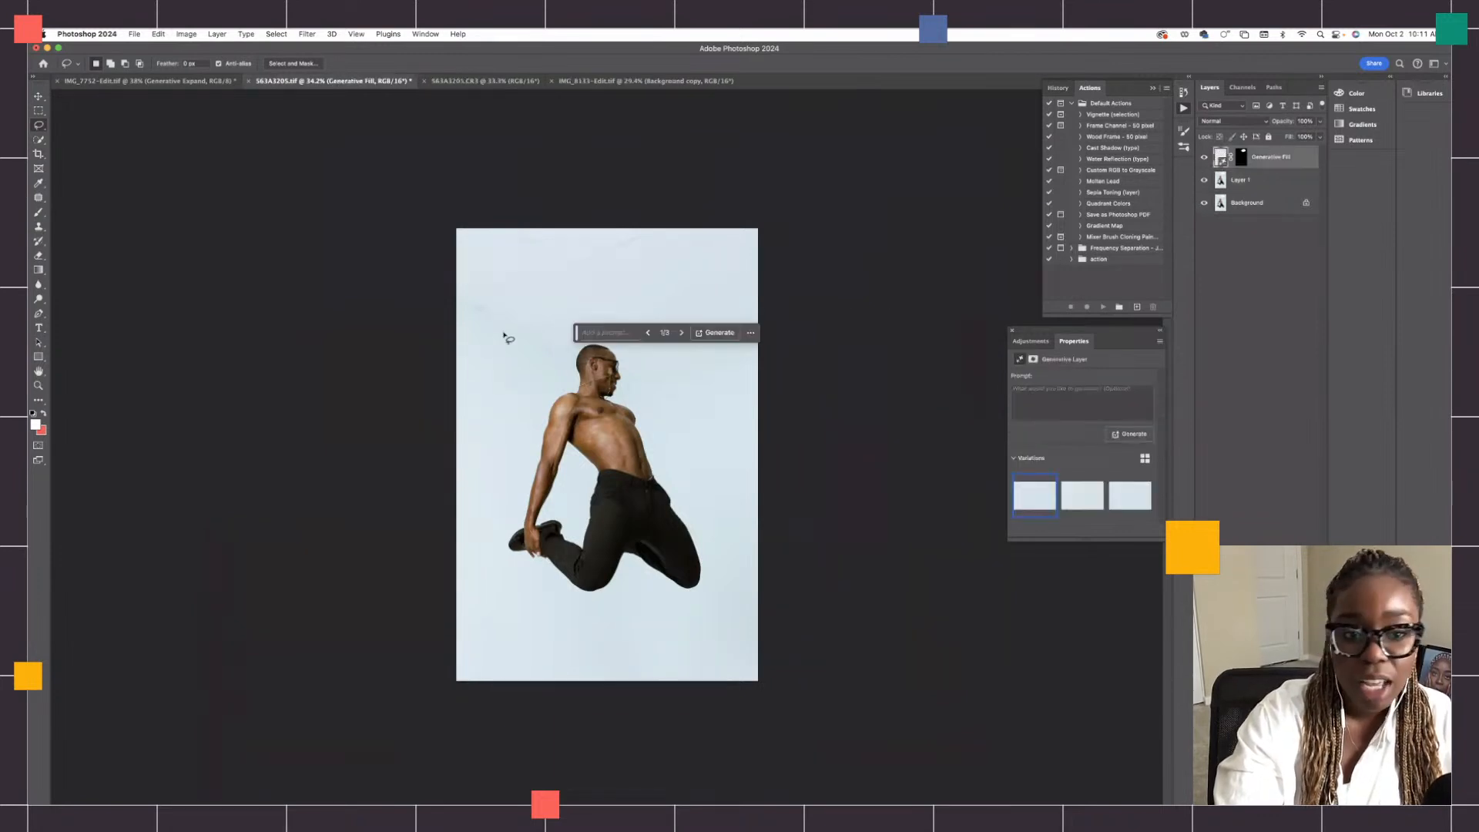
Step: Lasso the patch of background above the man's head and clean it up with Generative Fill, using an empty prompt
mouse_move(576, 258)
left_mouse_down()
mouse_move(486, 312)
mouse_move(621, 261)
mouse_move(641, 238)
mouse_move(566, 273)
mouse_move(630, 236)
left_mouse_up()
key("super+d")
left_click(516, 293)
left_click(698, 296)
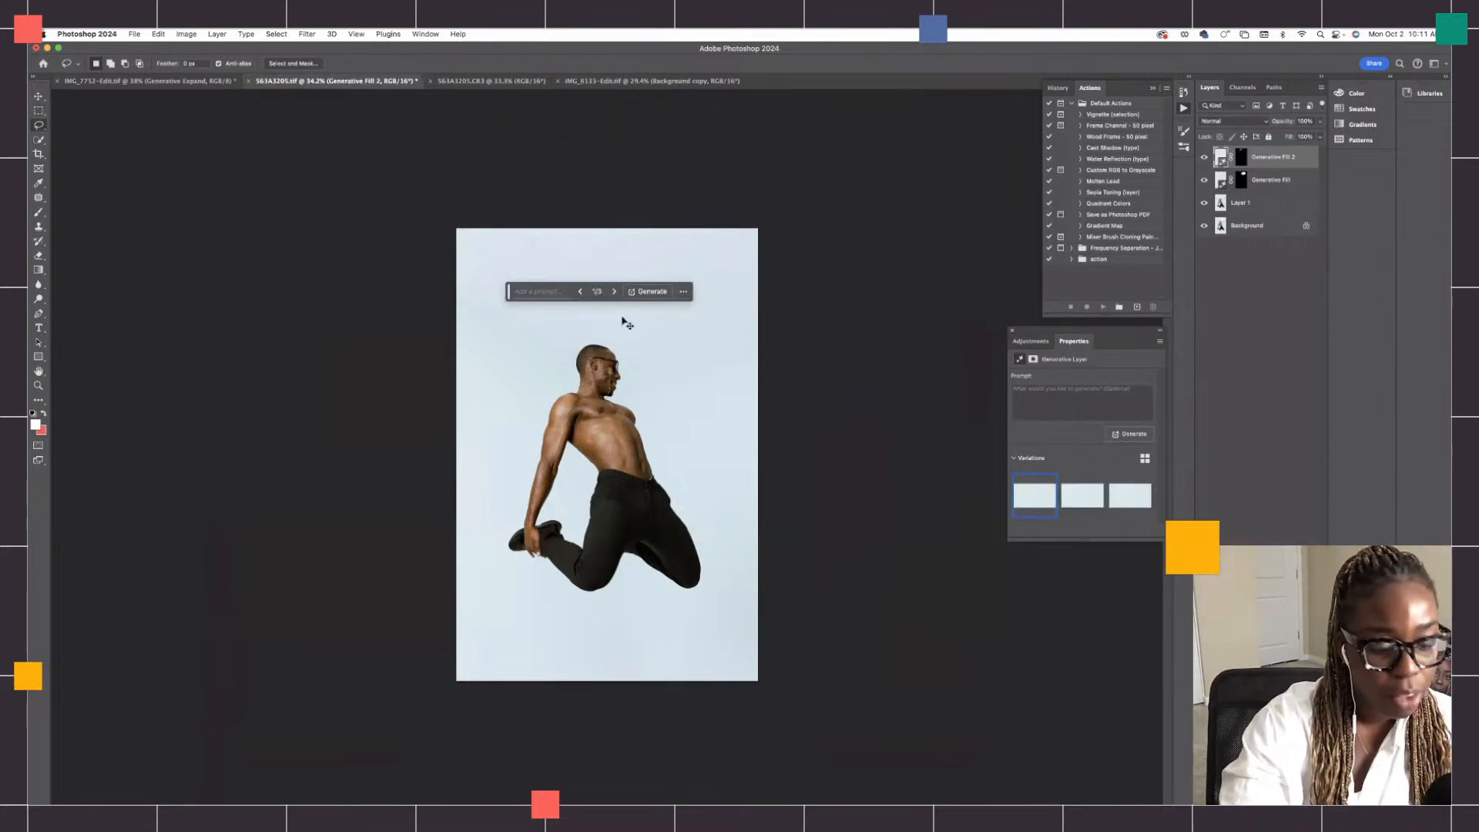
Step: Select Layer 1 and examine the retouched background above the man's head up close
left_click(1278, 179)
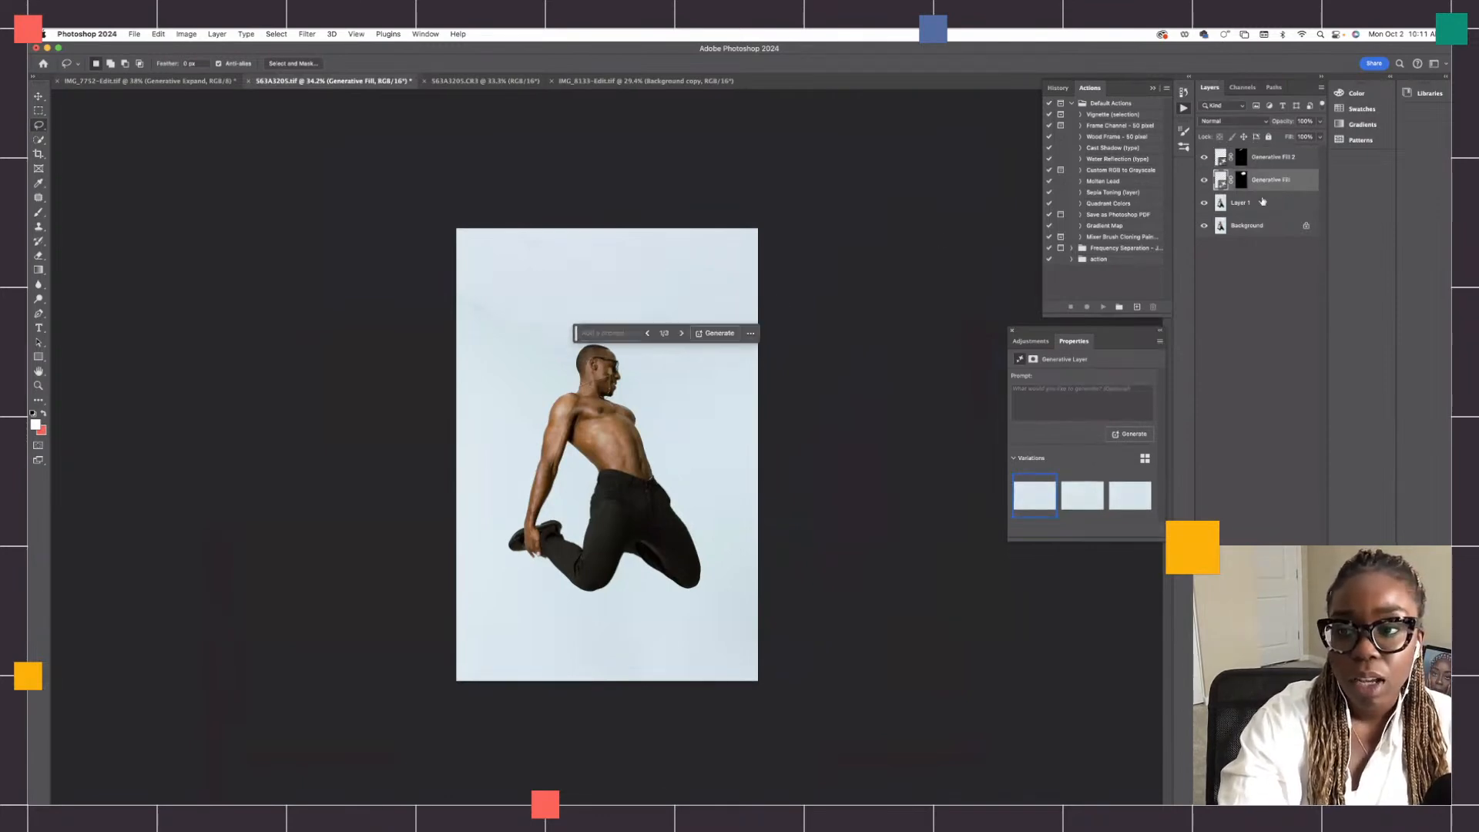
left_click(1262, 202)
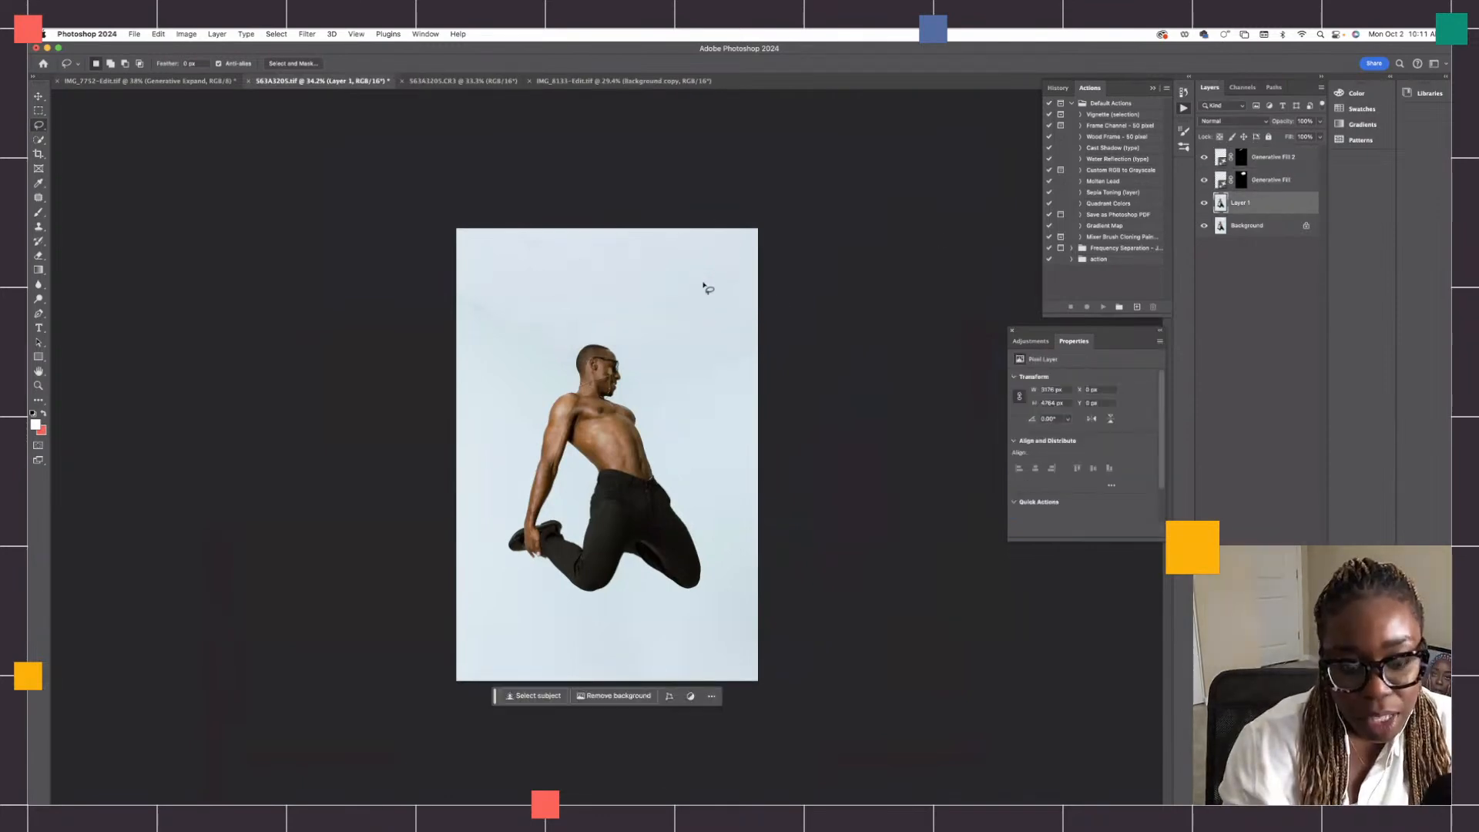
key("super+0")
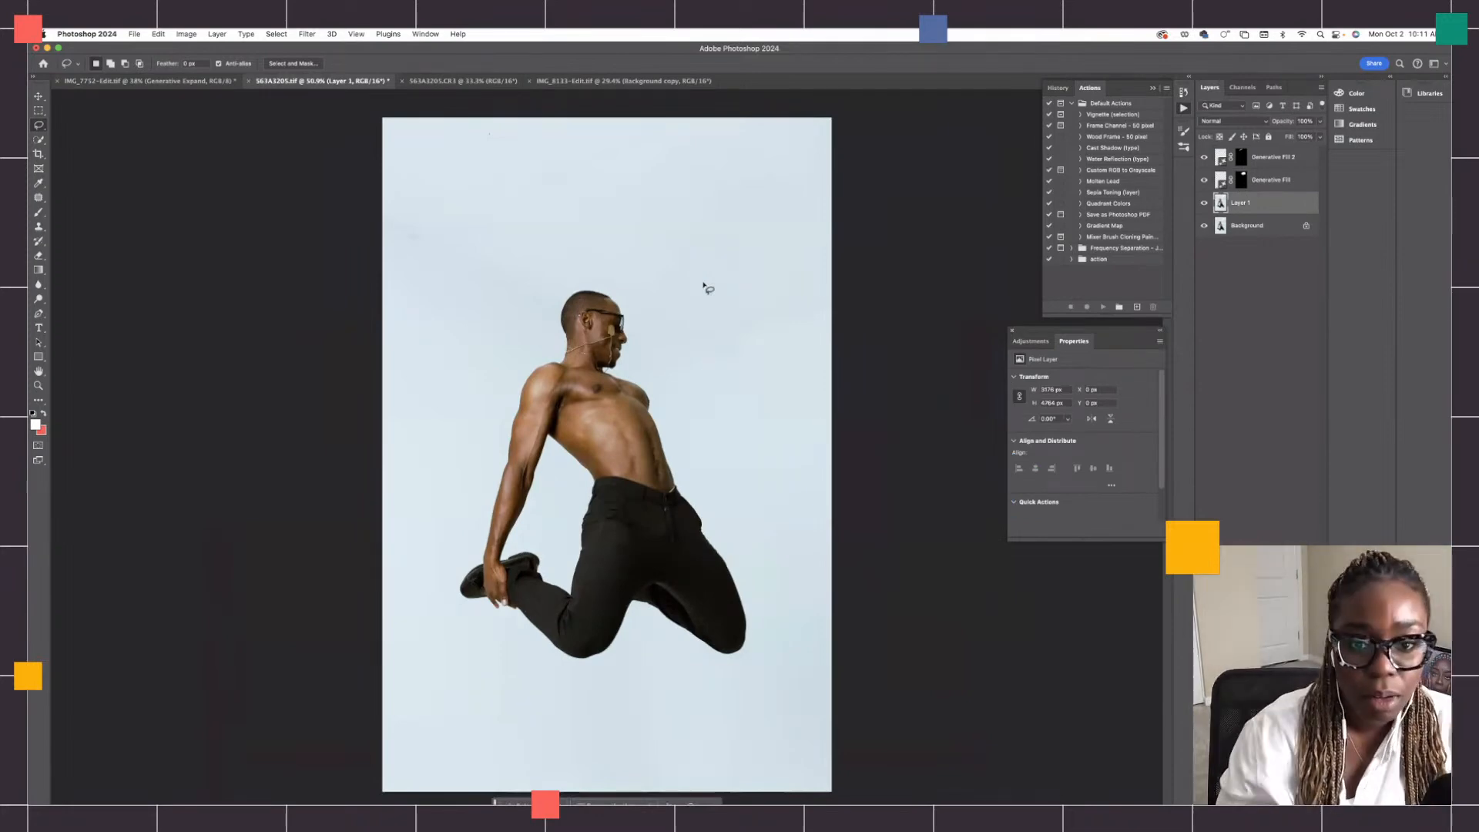
scroll(703, 286, "up", 5)
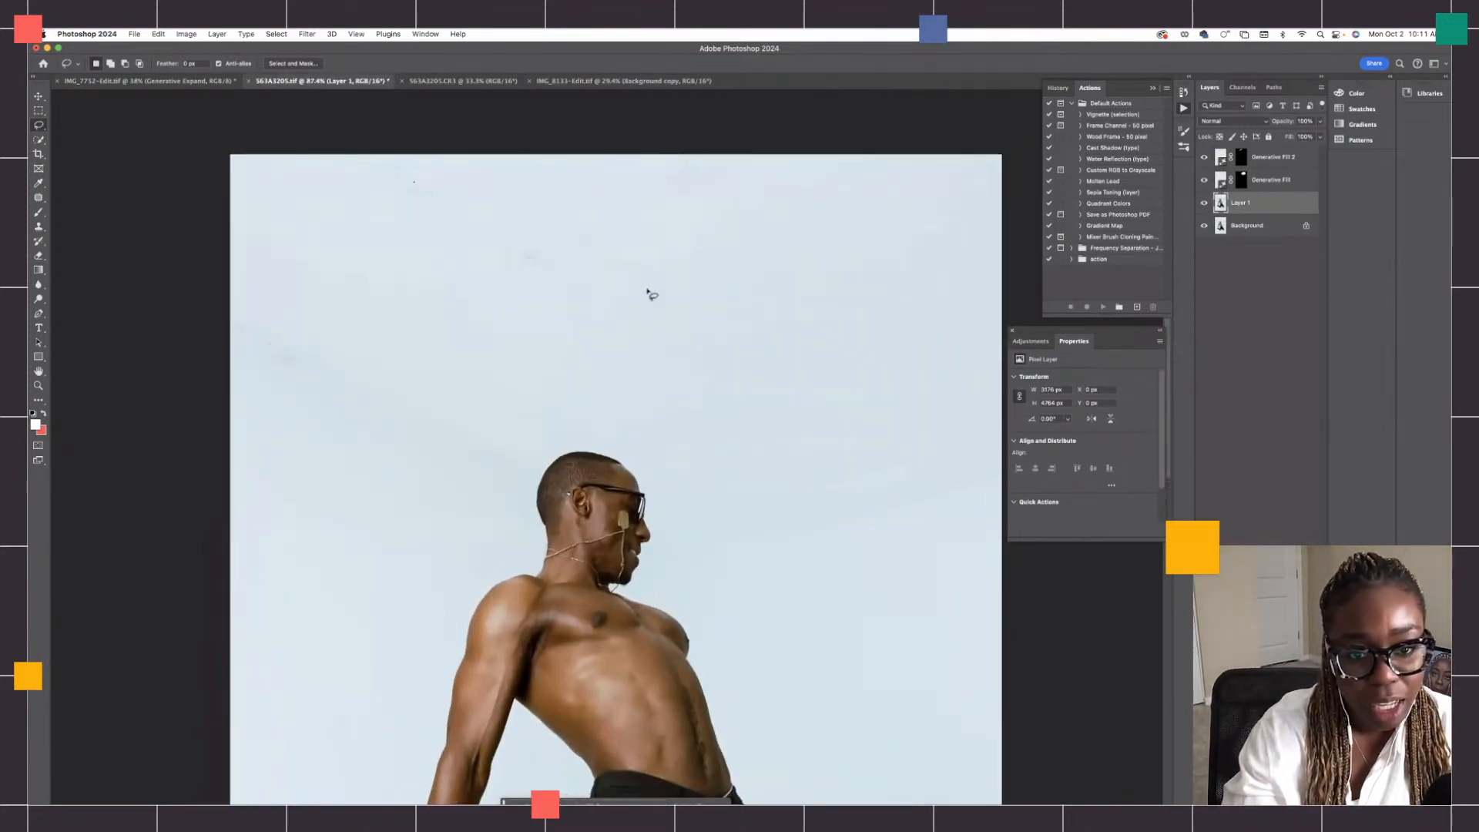
scroll(626, 250, "up", 3)
scroll(637, 266, "down", 4)
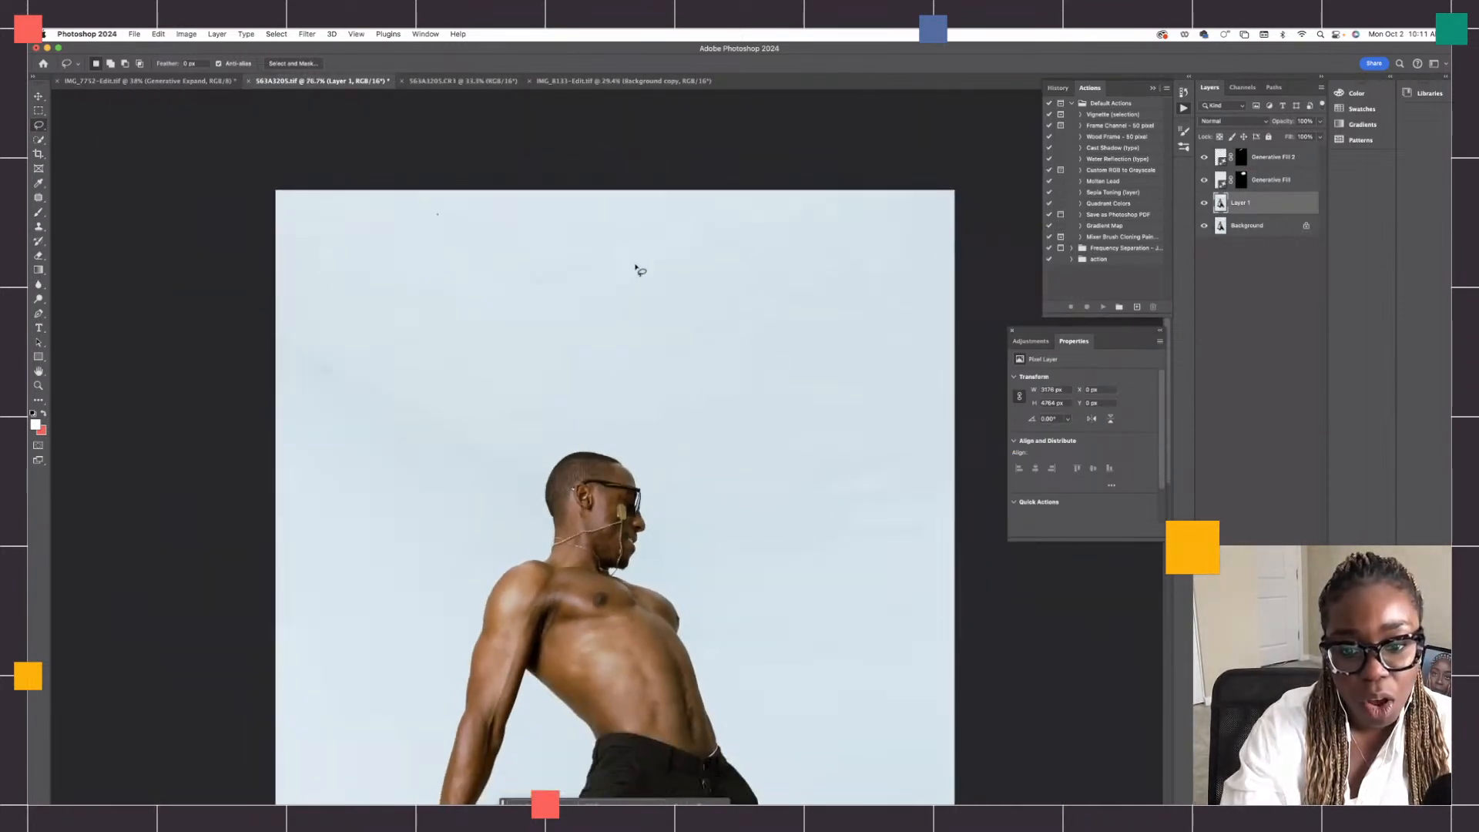
Step: Lasso the whole backdrop above the man's shoulders, skirting his head, and clean it up with Generative Fill using an empty prompt
scroll(727, 413, "down", 3)
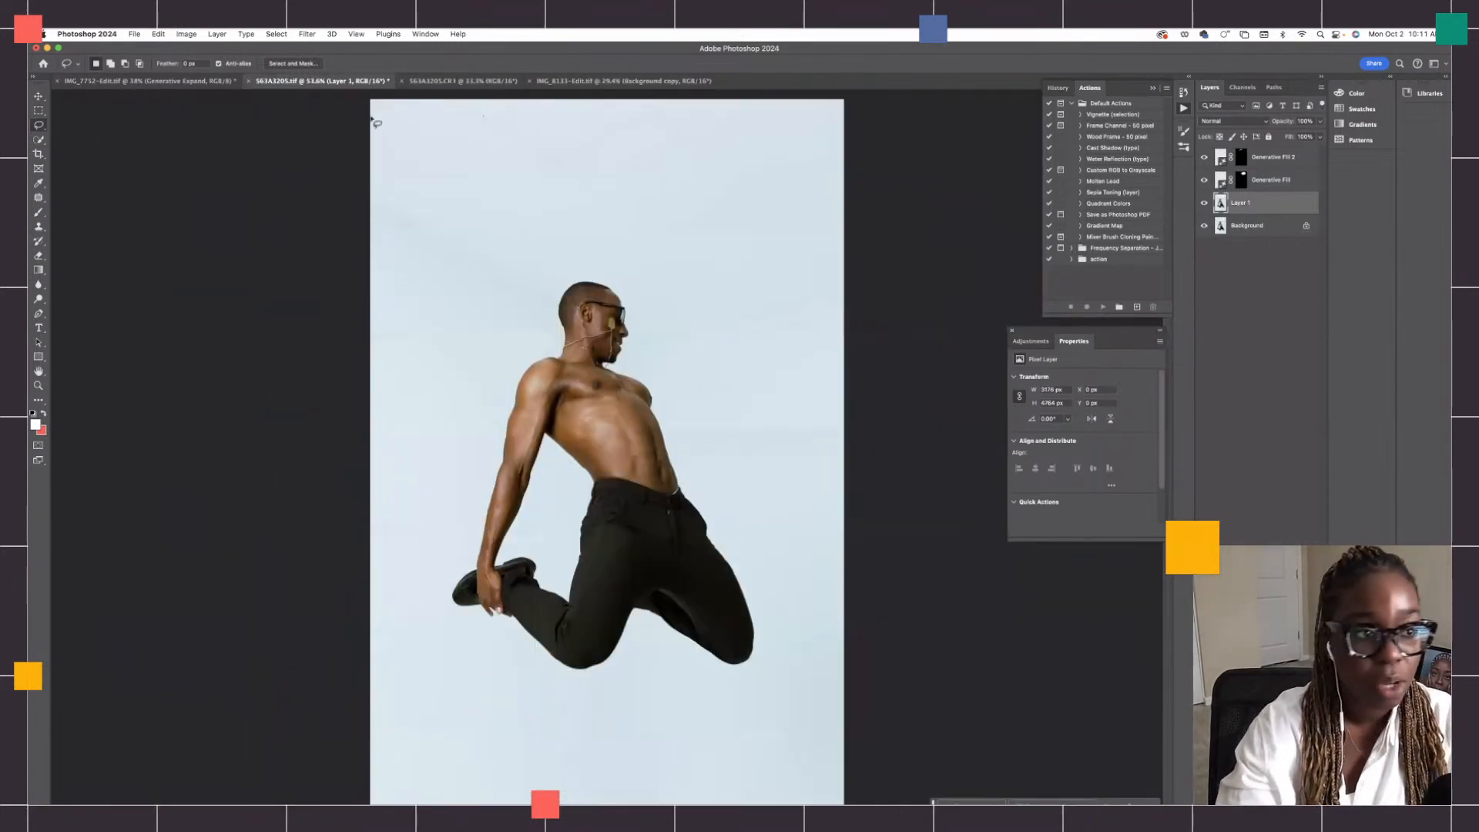
mouse_move(363, 213)
left_mouse_down()
mouse_move(530, 299)
mouse_move(550, 304)
mouse_move(580, 277)
mouse_move(610, 281)
mouse_move(632, 339)
mouse_move(744, 339)
mouse_move(844, 319)
mouse_move(866, 293)
mouse_move(897, 150)
left_mouse_up()
mouse_move(873, 74)
left_mouse_down()
mouse_move(625, 122)
mouse_move(248, 113)
left_mouse_up()
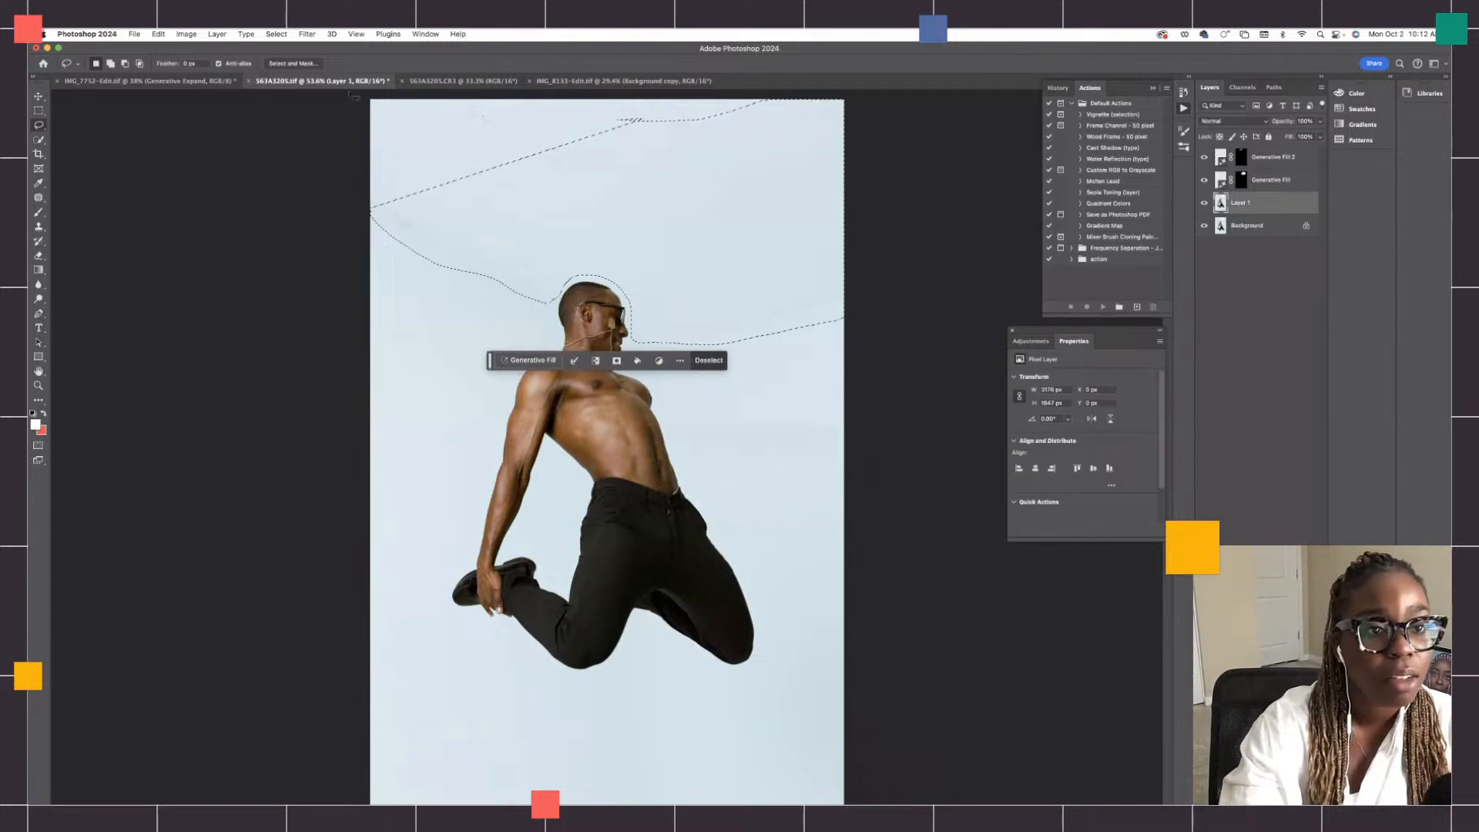
mouse_move(362, 117)
left_mouse_down()
mouse_move(357, 212)
mouse_move(414, 285)
mouse_move(550, 311)
mouse_move(589, 276)
mouse_move(623, 294)
mouse_move(644, 346)
mouse_move(741, 349)
mouse_move(838, 318)
mouse_move(858, 286)
mouse_move(850, 88)
mouse_move(806, 102)
mouse_move(362, 101)
left_mouse_up()
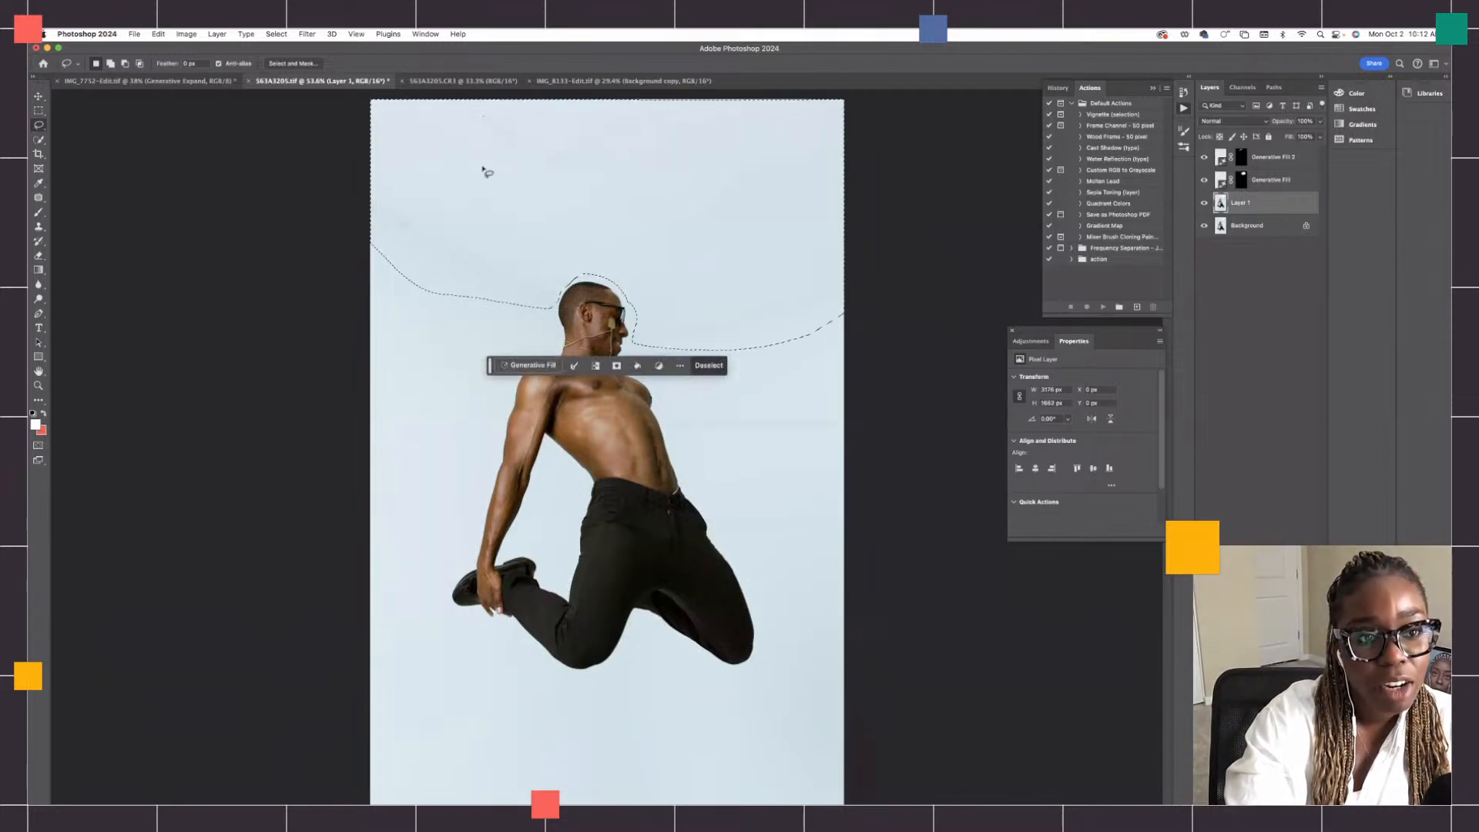
left_click(709, 365)
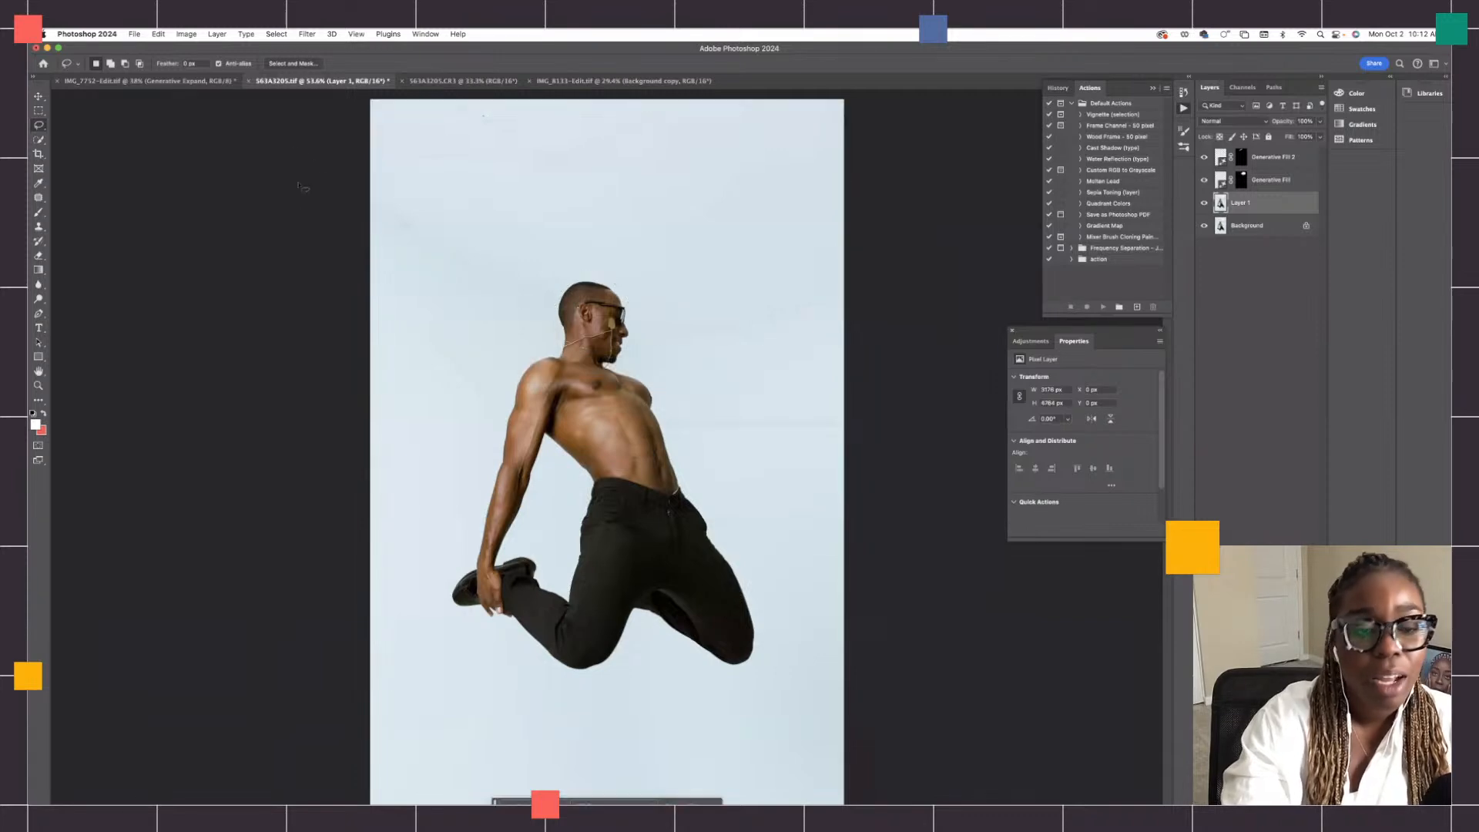
key("super+z")
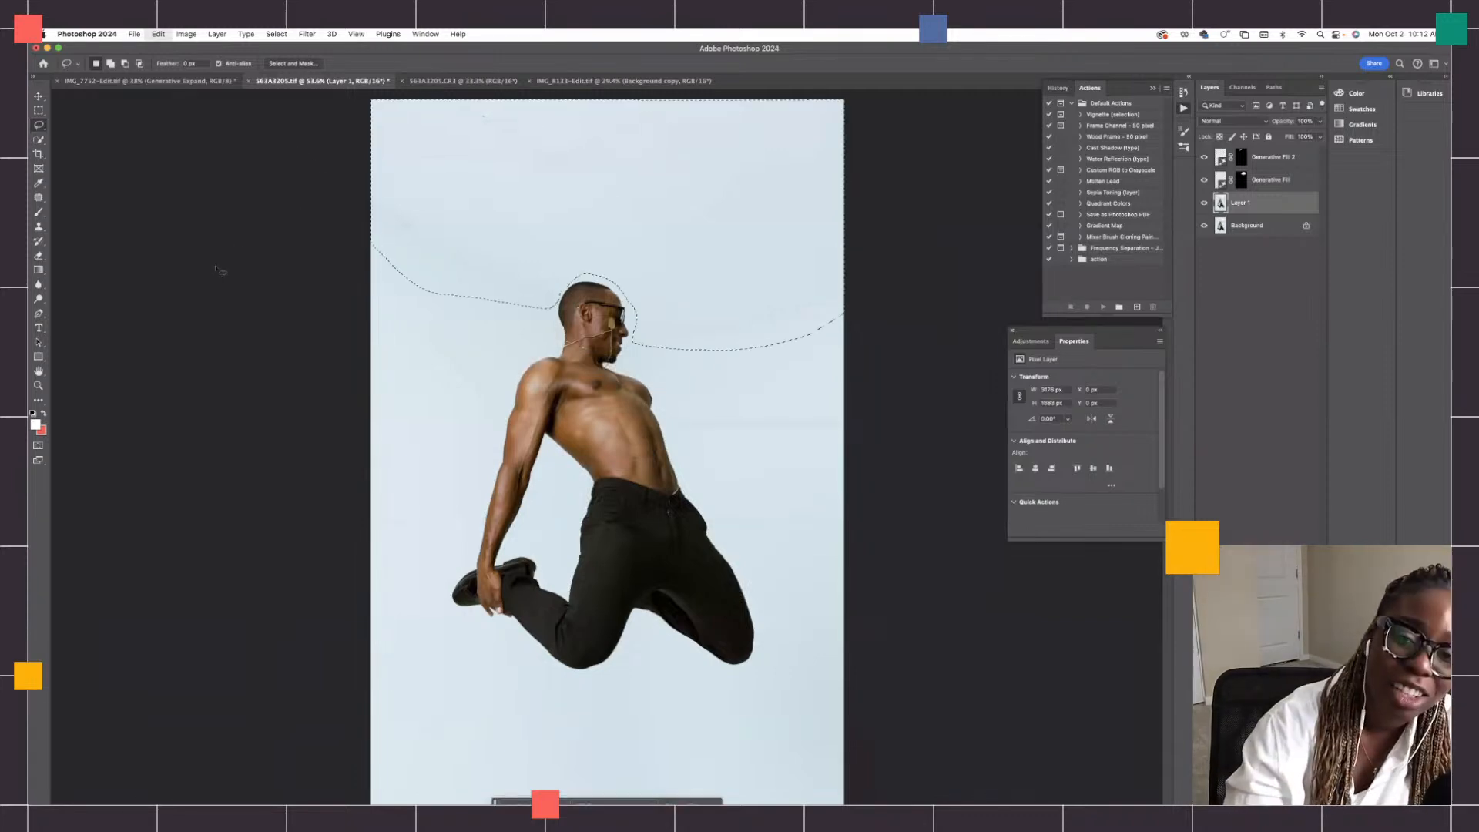
left_click(509, 365)
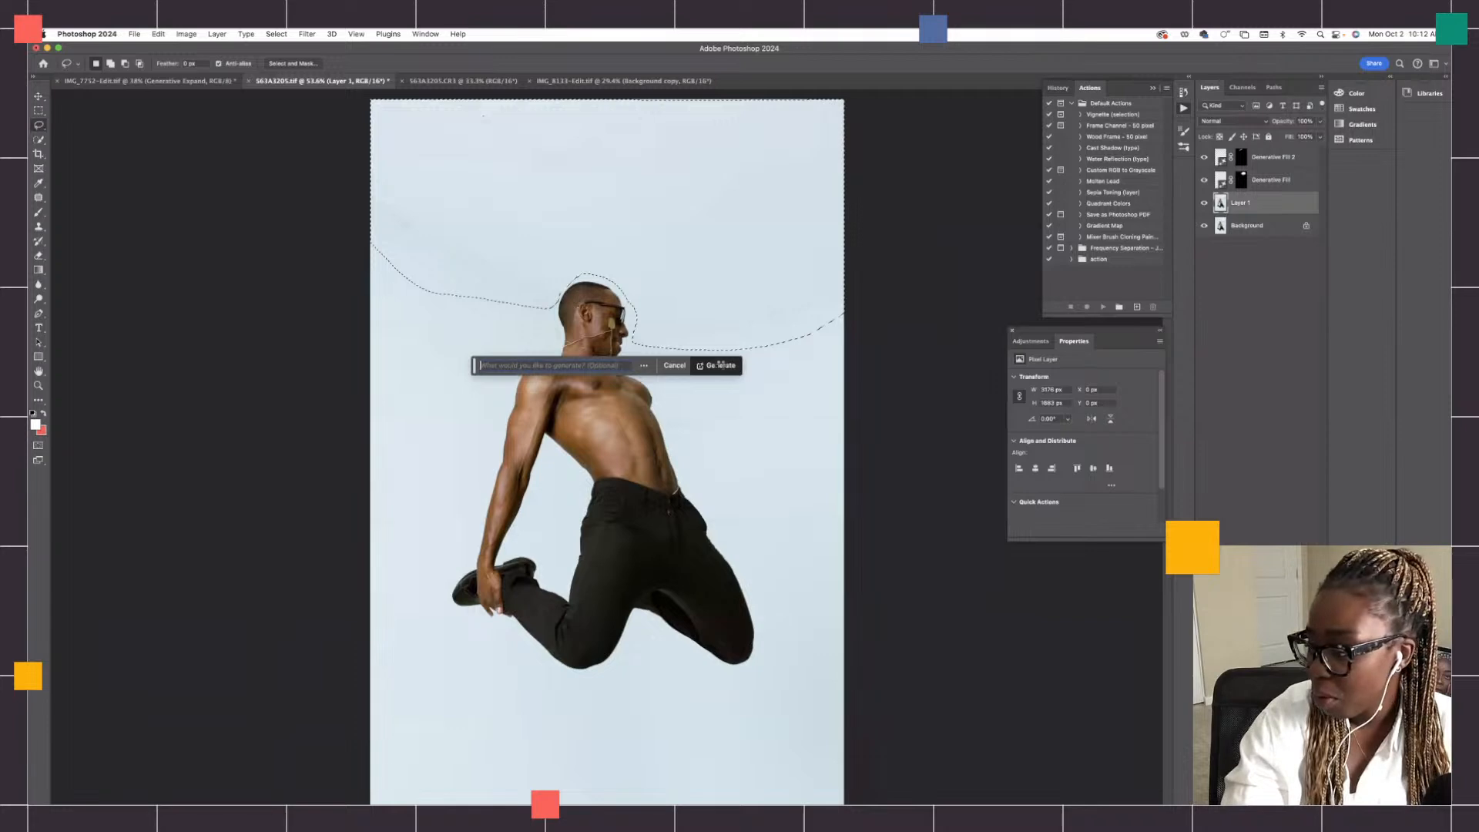
left_click(722, 367)
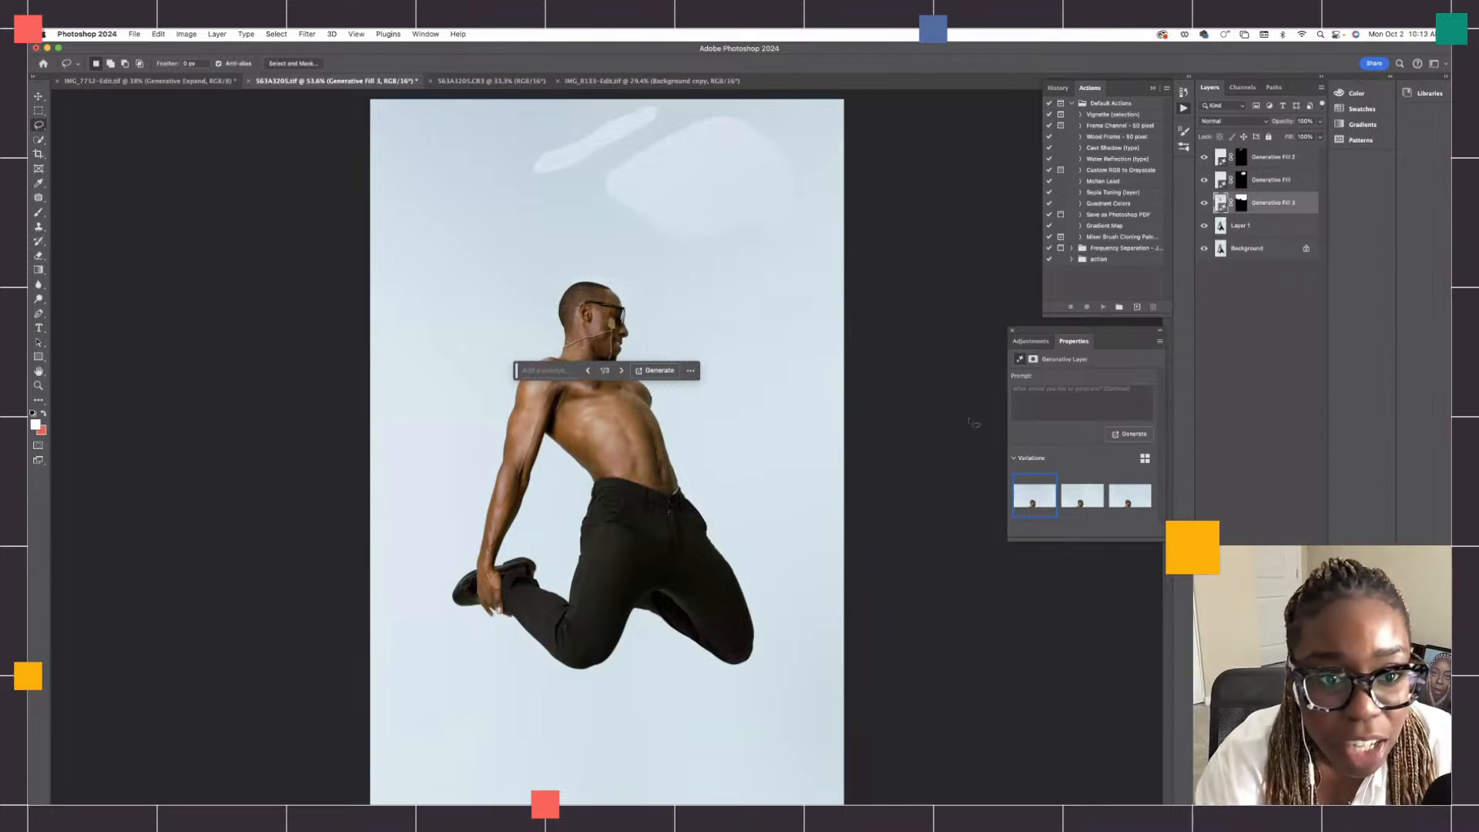
Step: Compare the three generated variations, keep the first one and move its layer to the top of the layer stack
left_click(1062, 494)
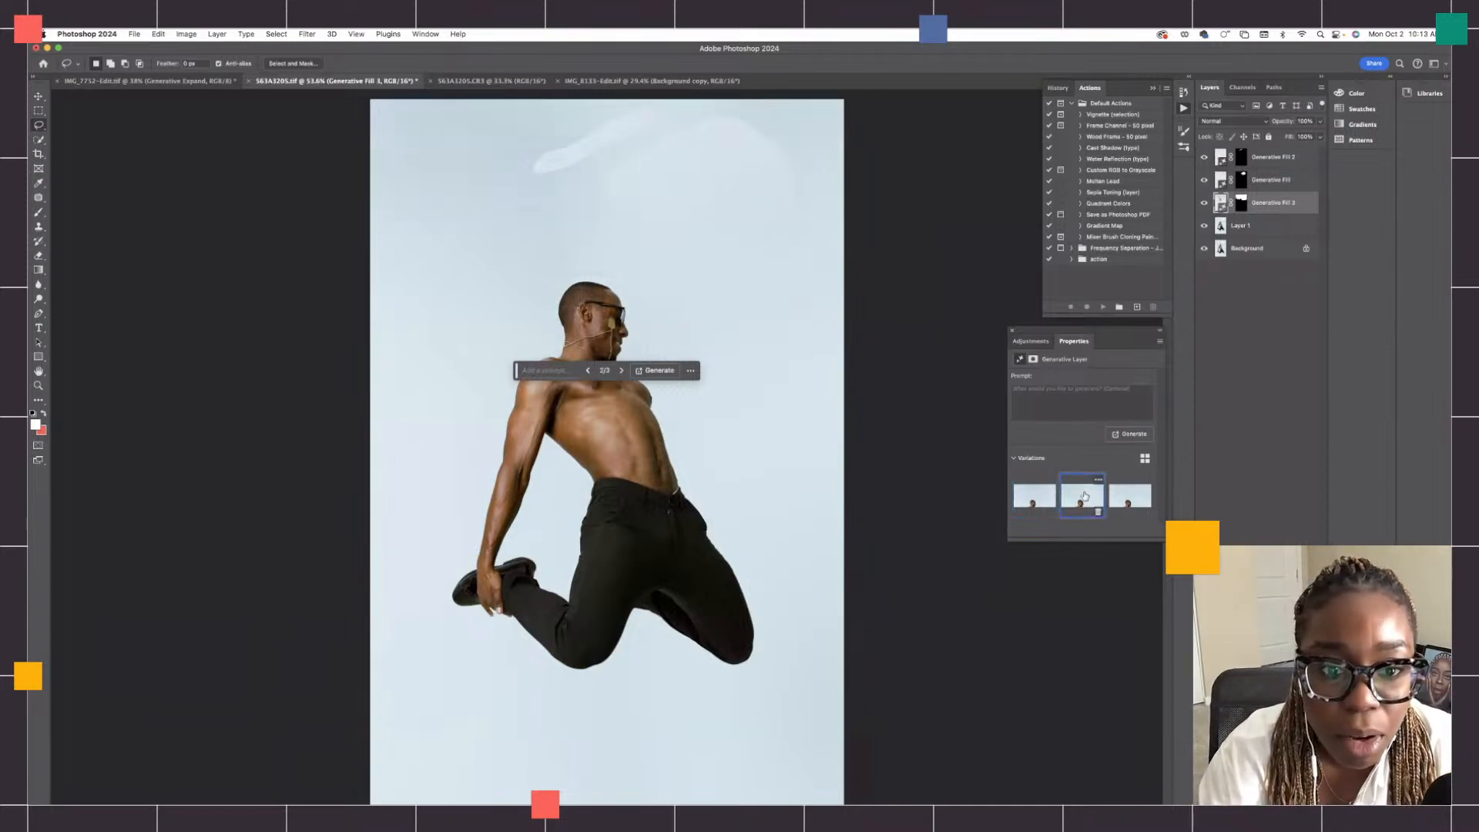
left_click(1129, 494)
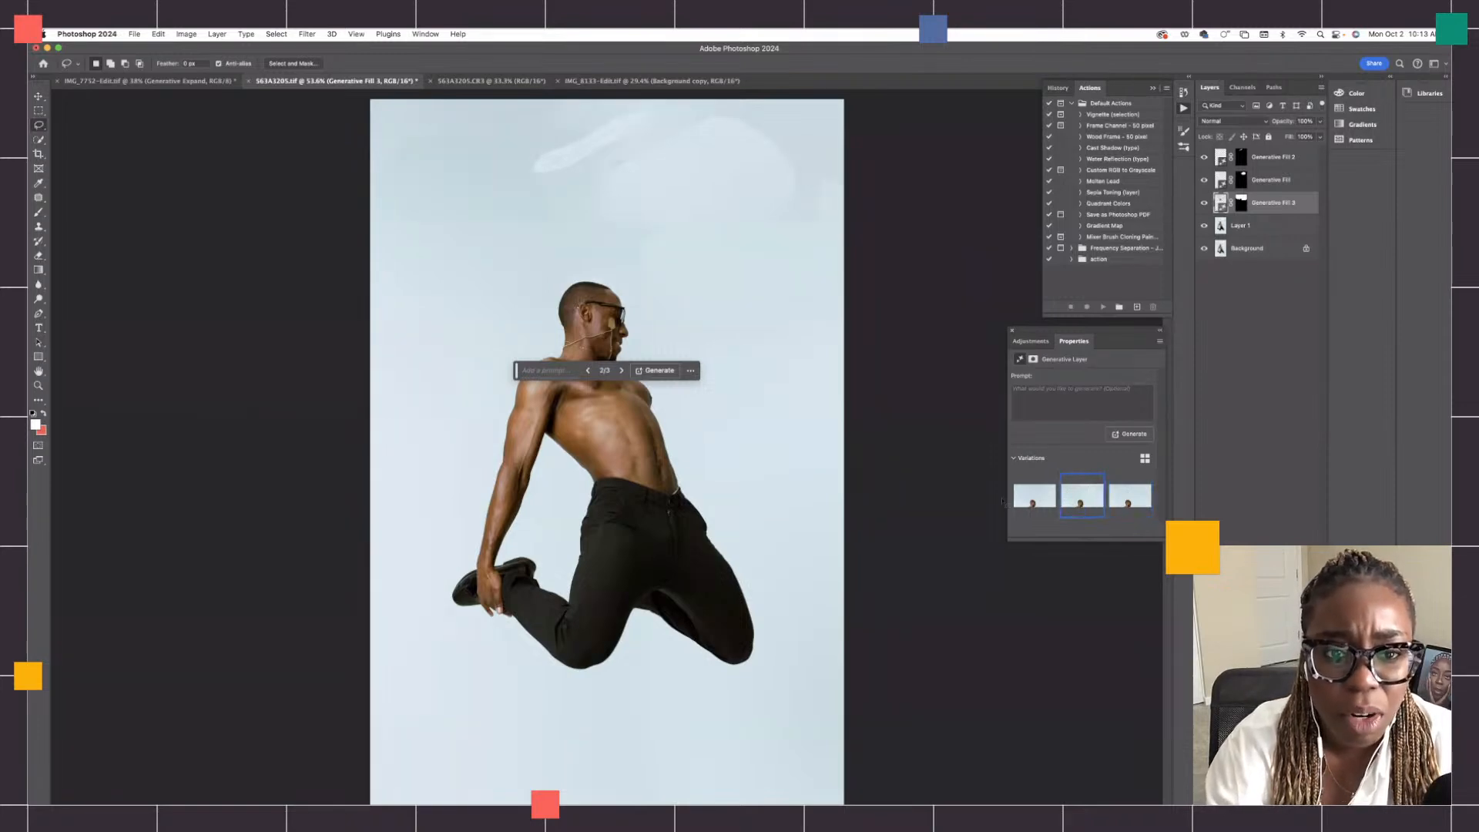
left_click(1026, 498)
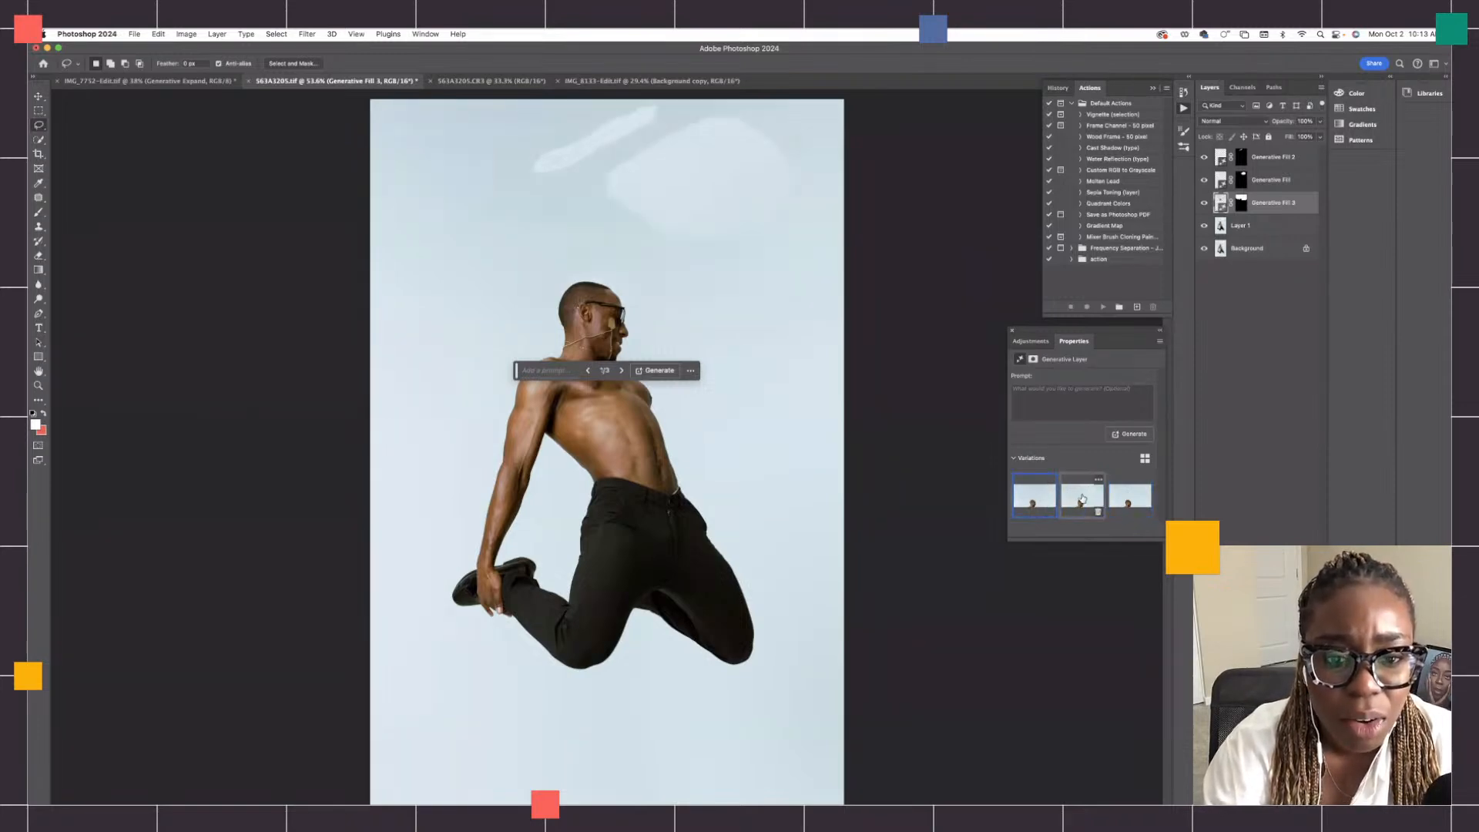
left_click(1272, 159)
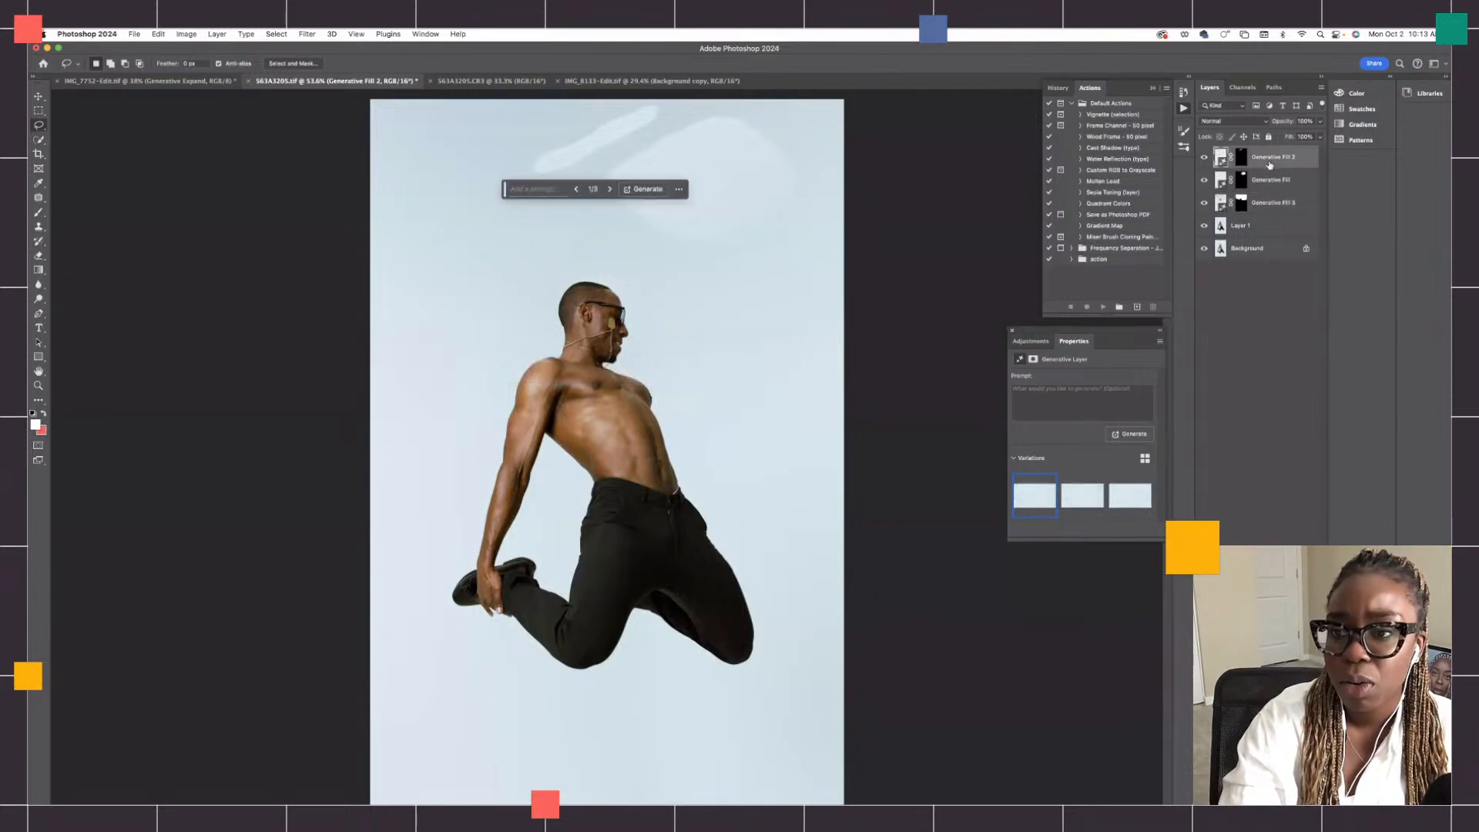
left_click_drag(1281, 208, 1269, 153)
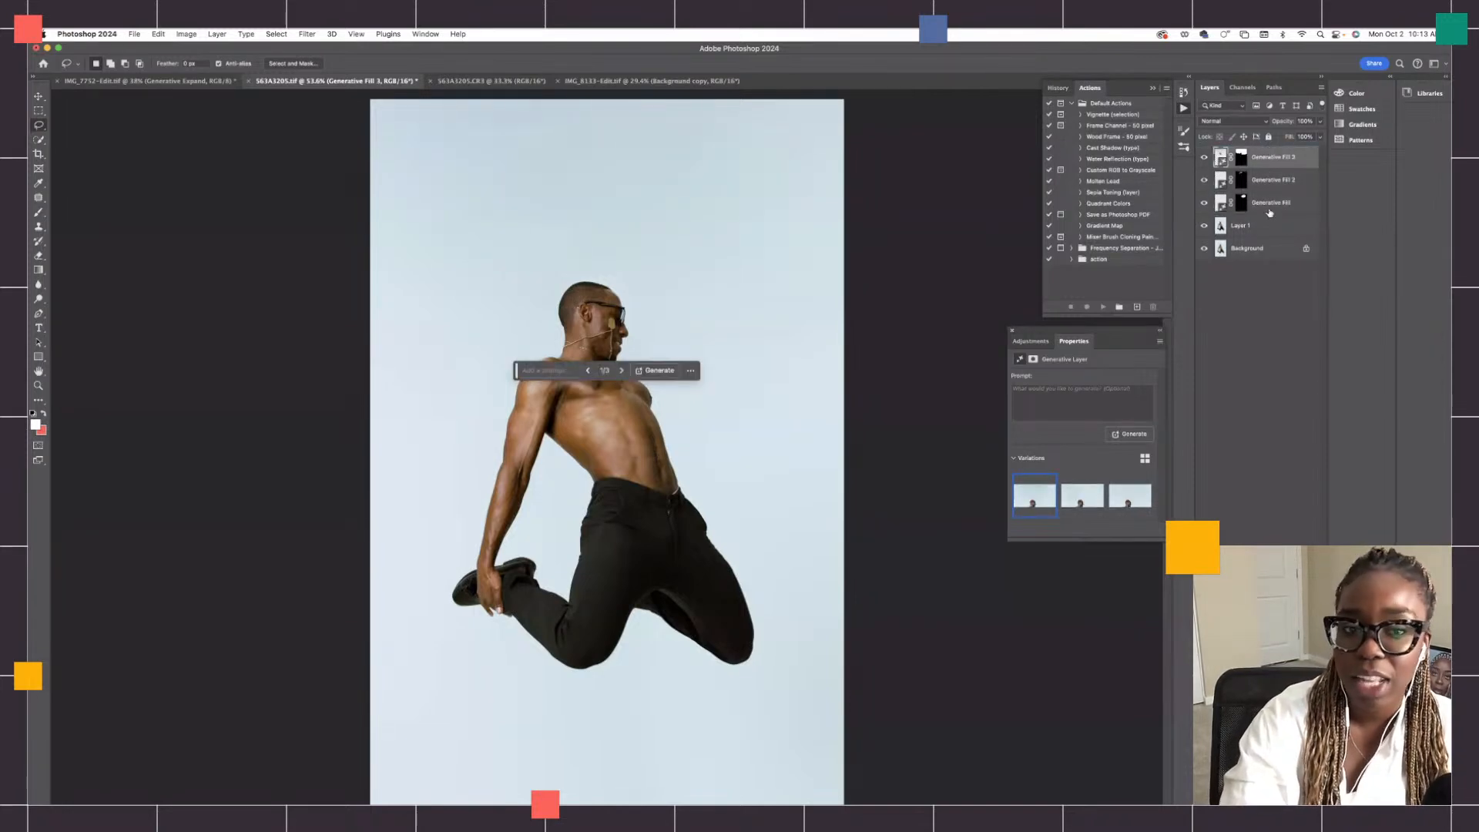
Step: Examine the backdrop around the man's head up close, comparing it with the topmost Generative Fill layer hidden and shown
left_click(1205, 157)
left_click(1205, 158)
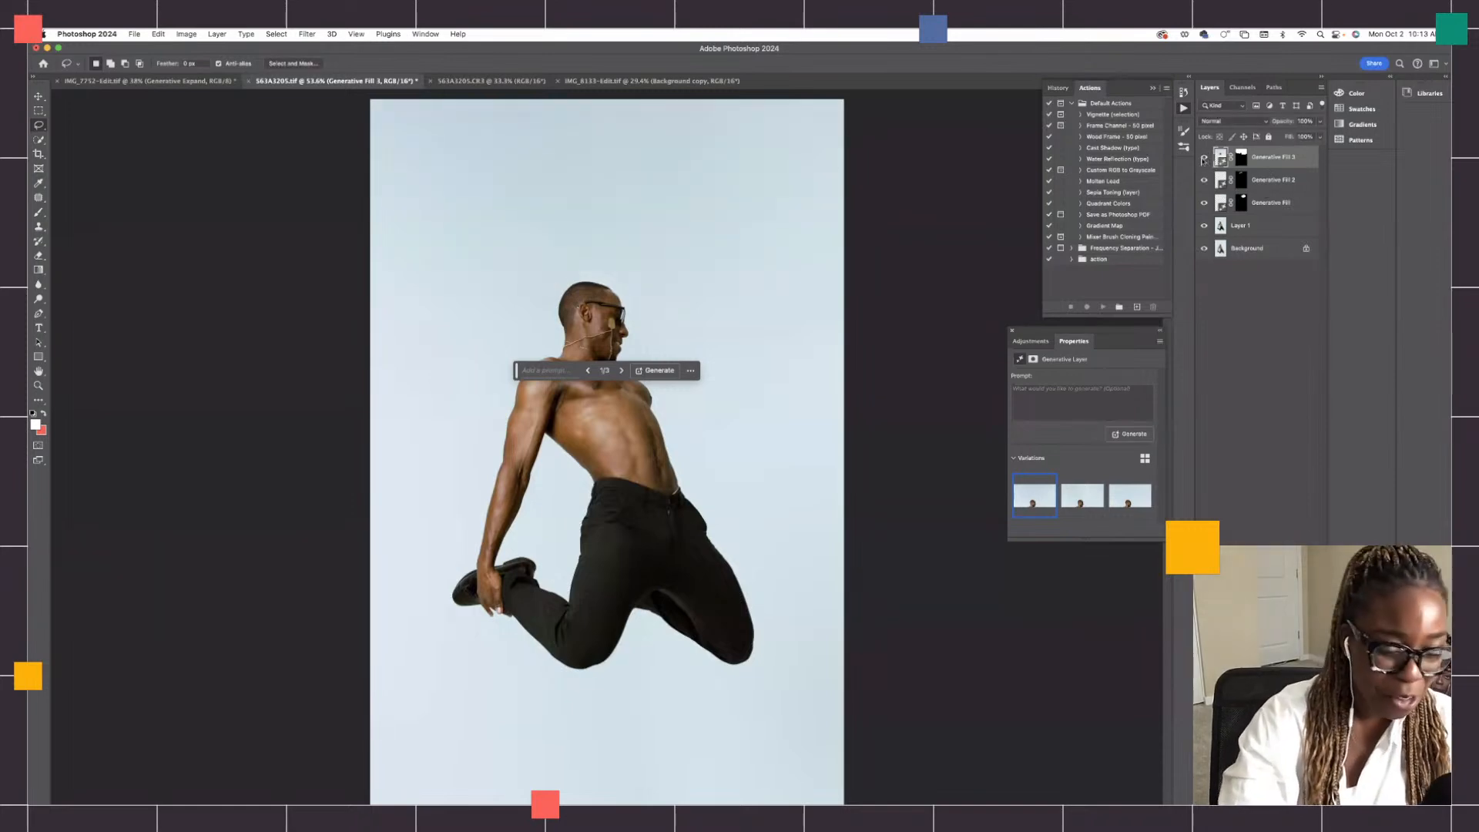
left_click(1242, 228)
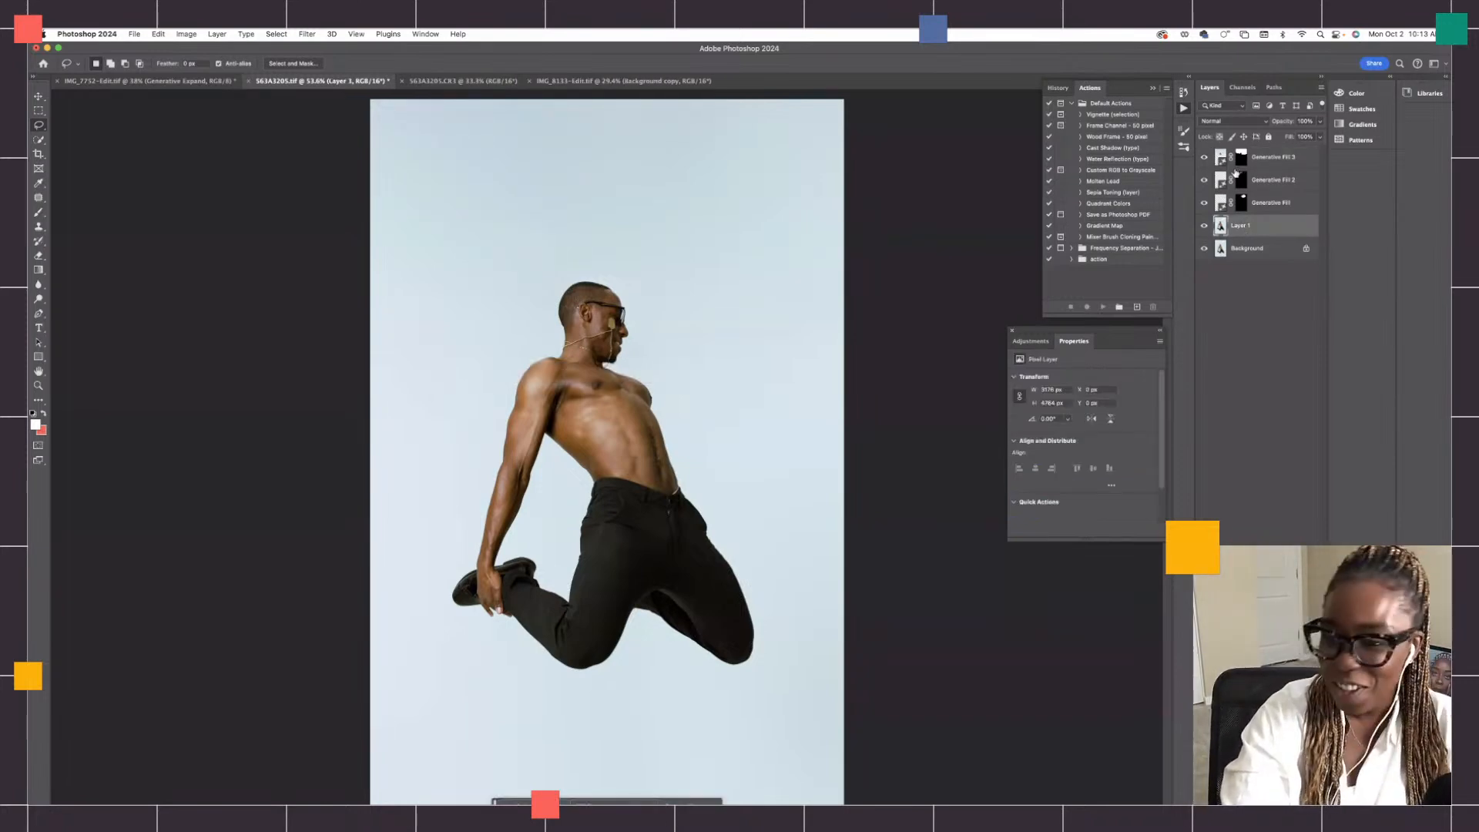
left_click(1244, 160)
left_click(1206, 161)
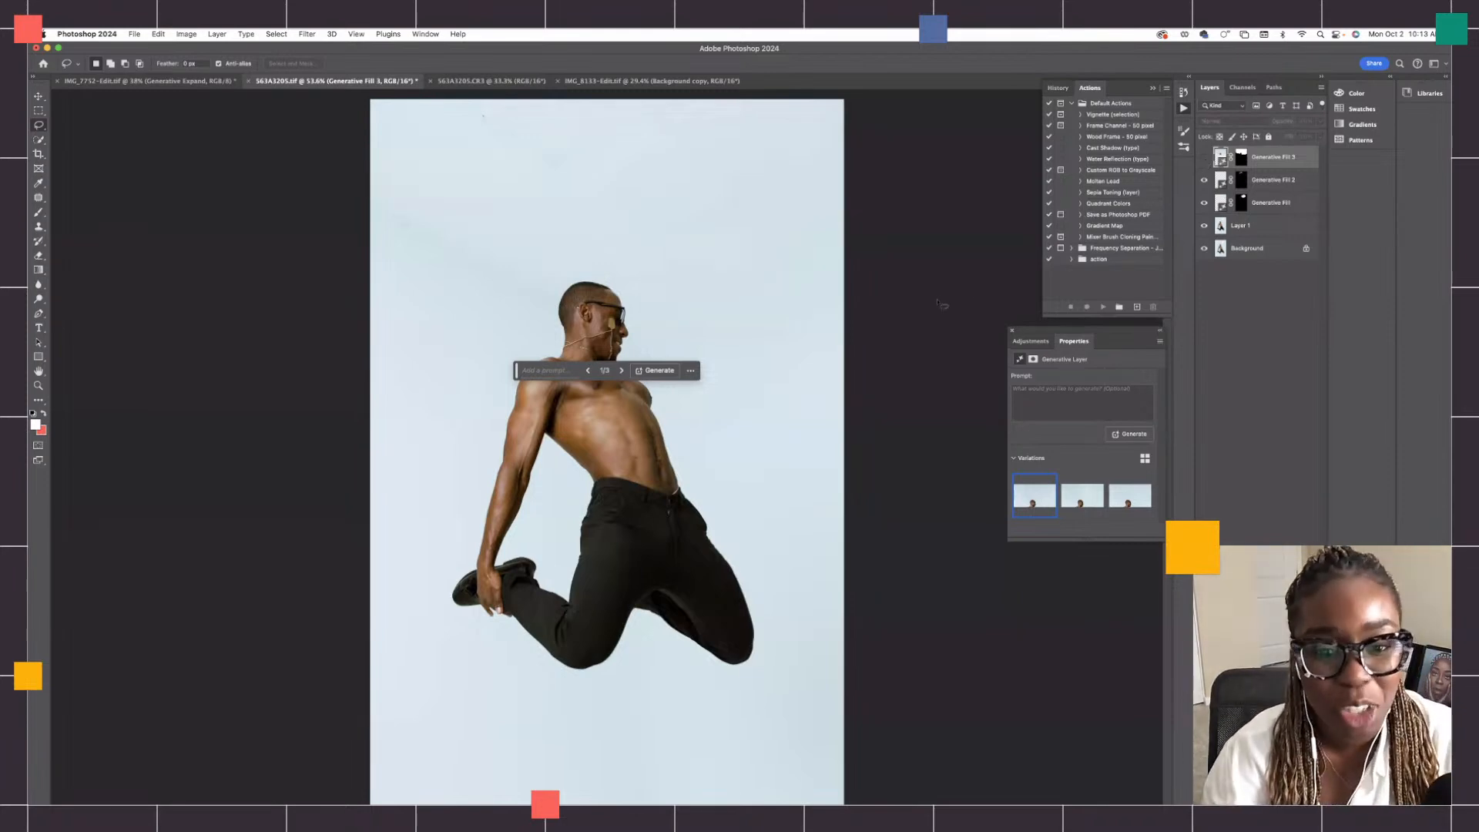
scroll(937, 303, "up", 4)
scroll(936, 304, "up", 5)
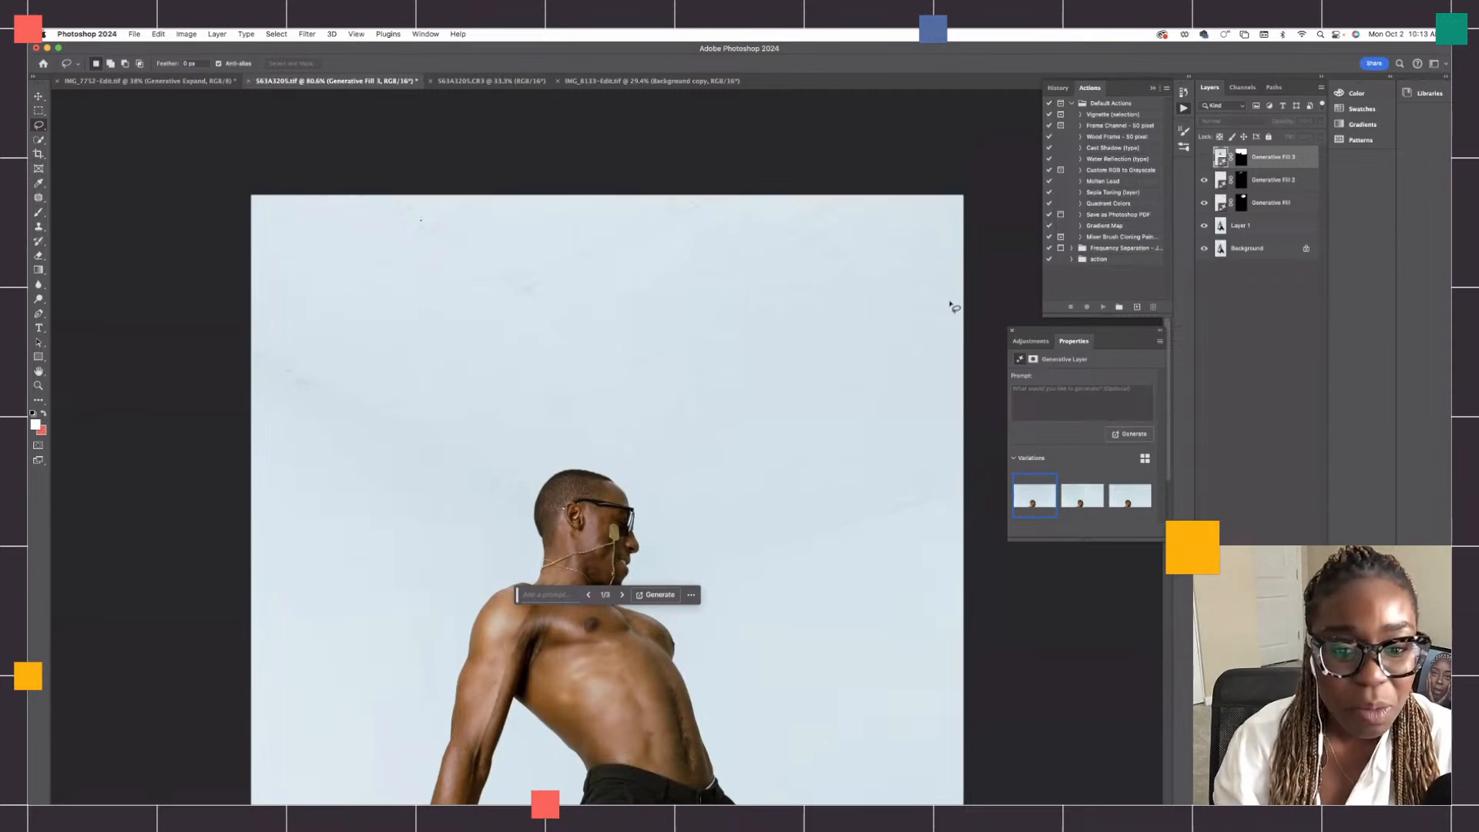
scroll(954, 306, "up", 3)
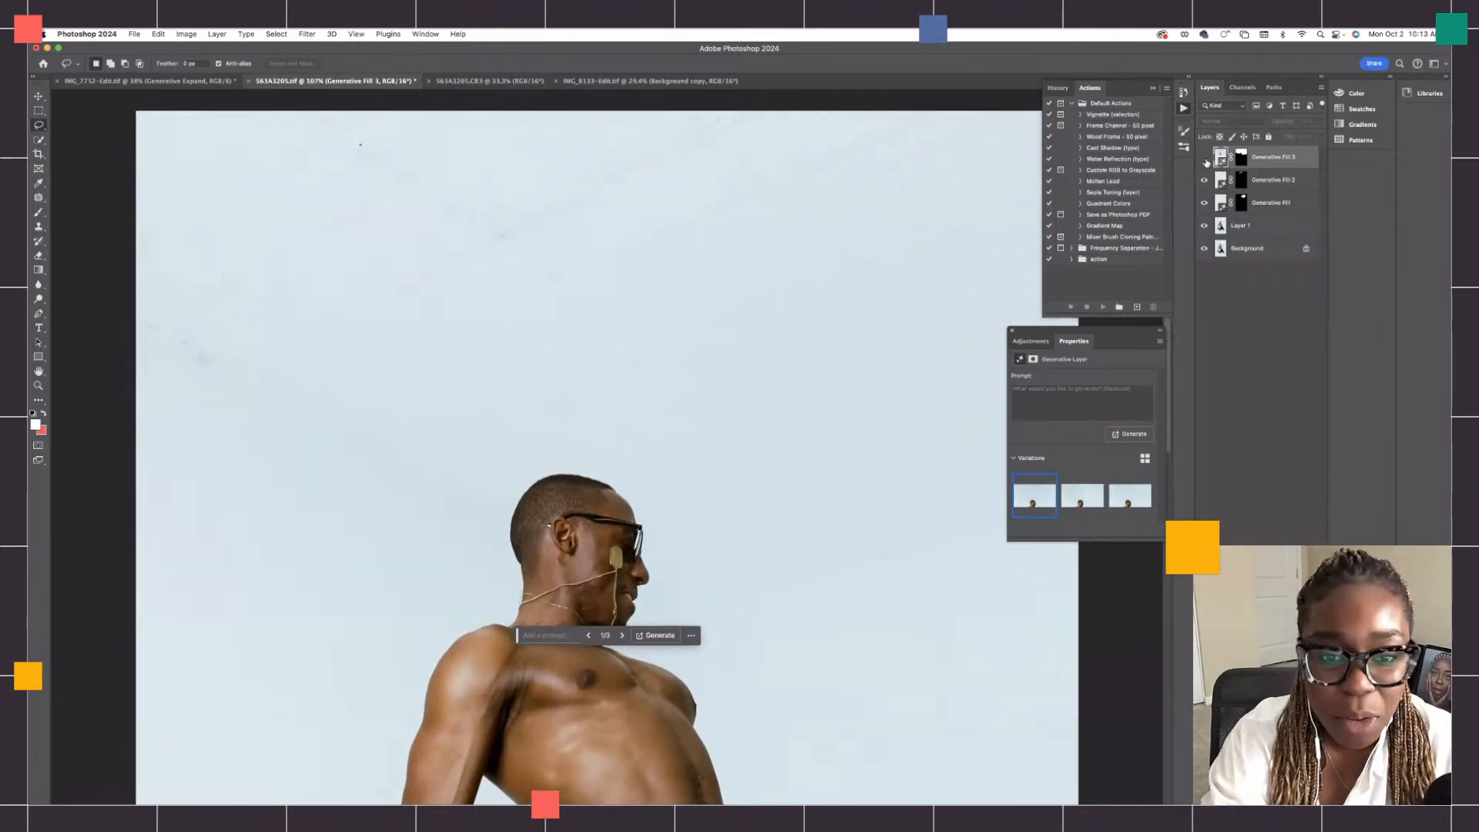
left_click(1204, 158)
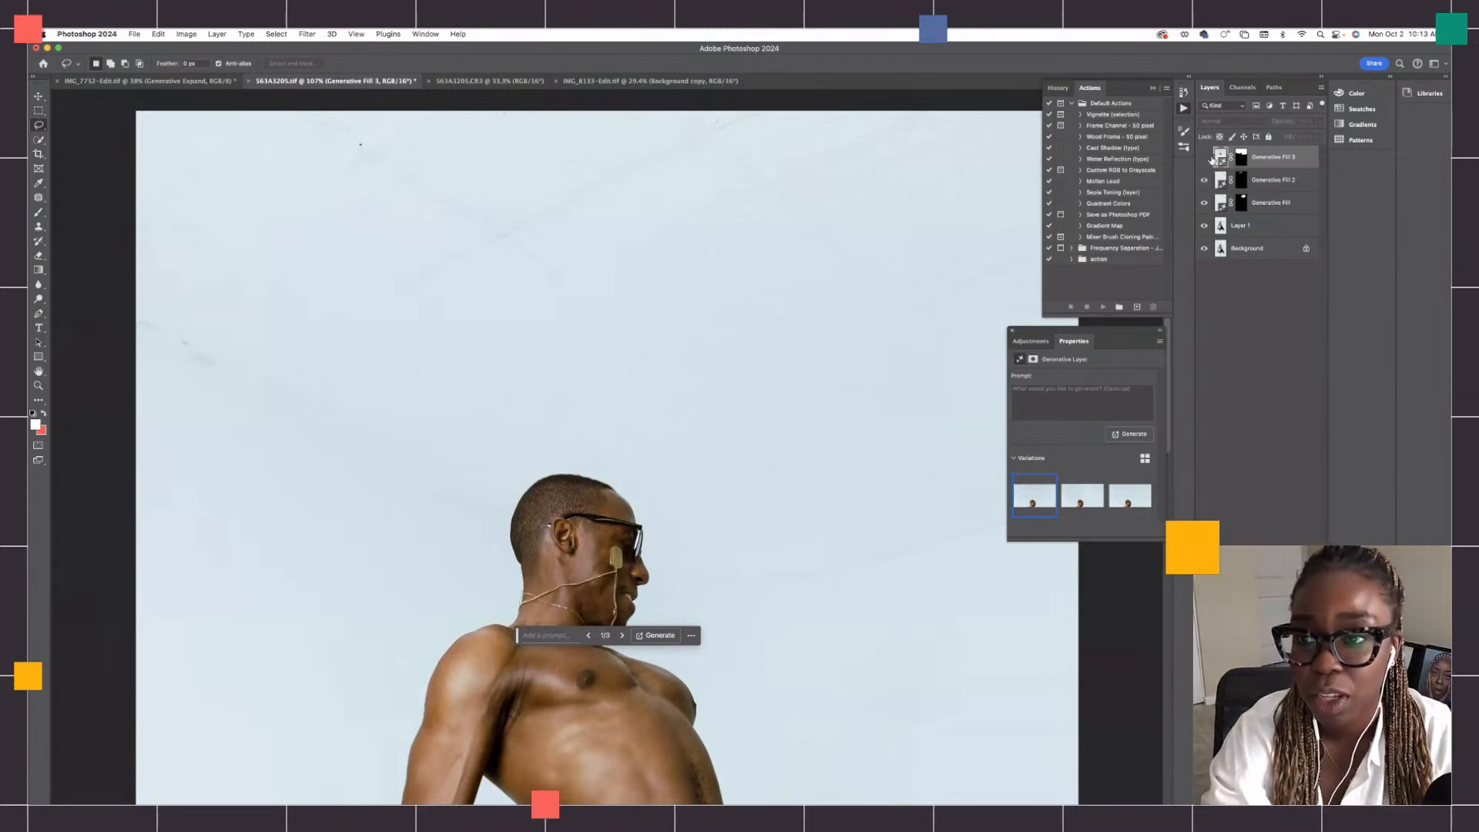
left_click(1205, 159)
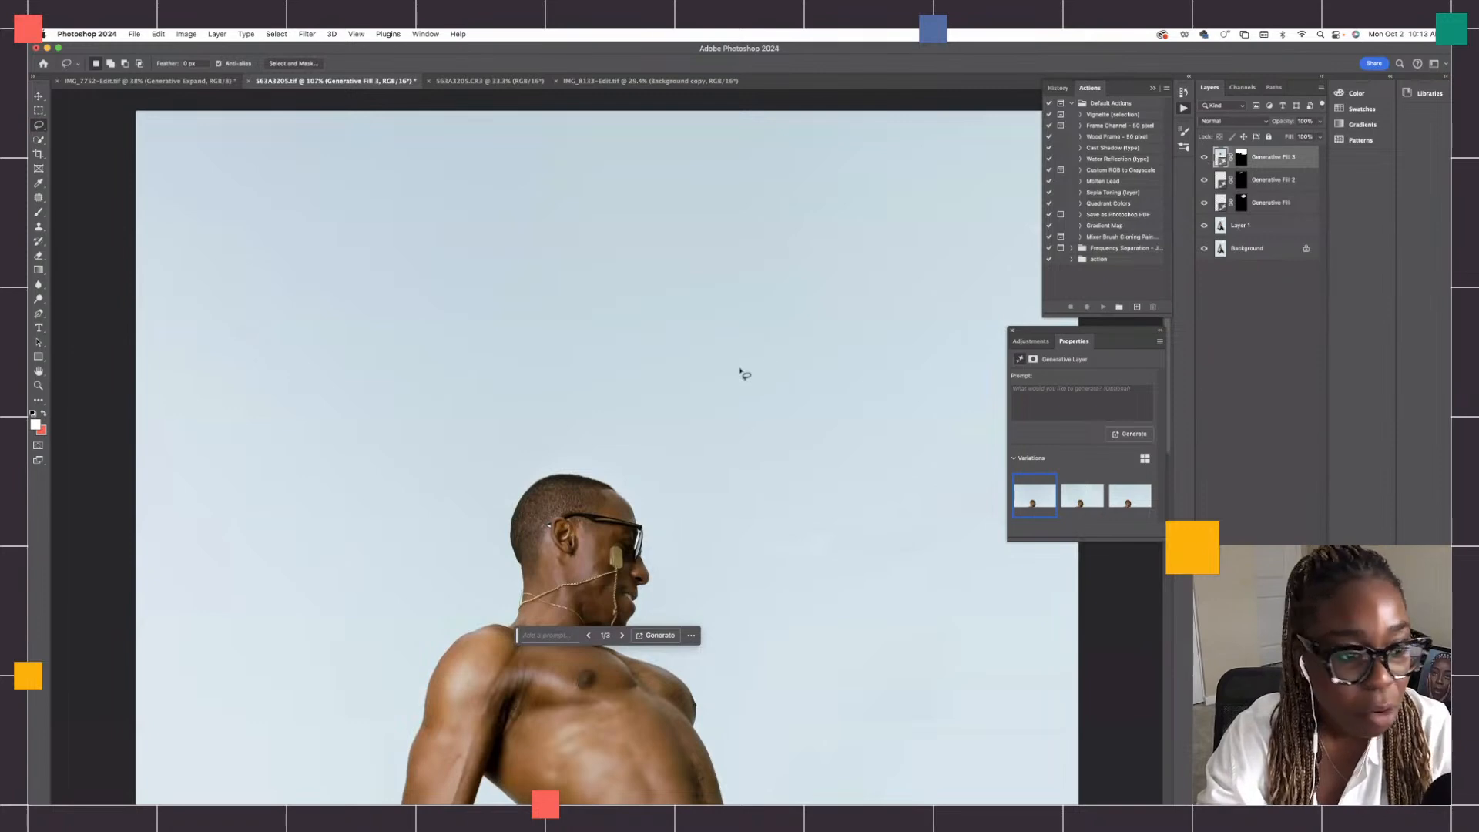
key("super+0")
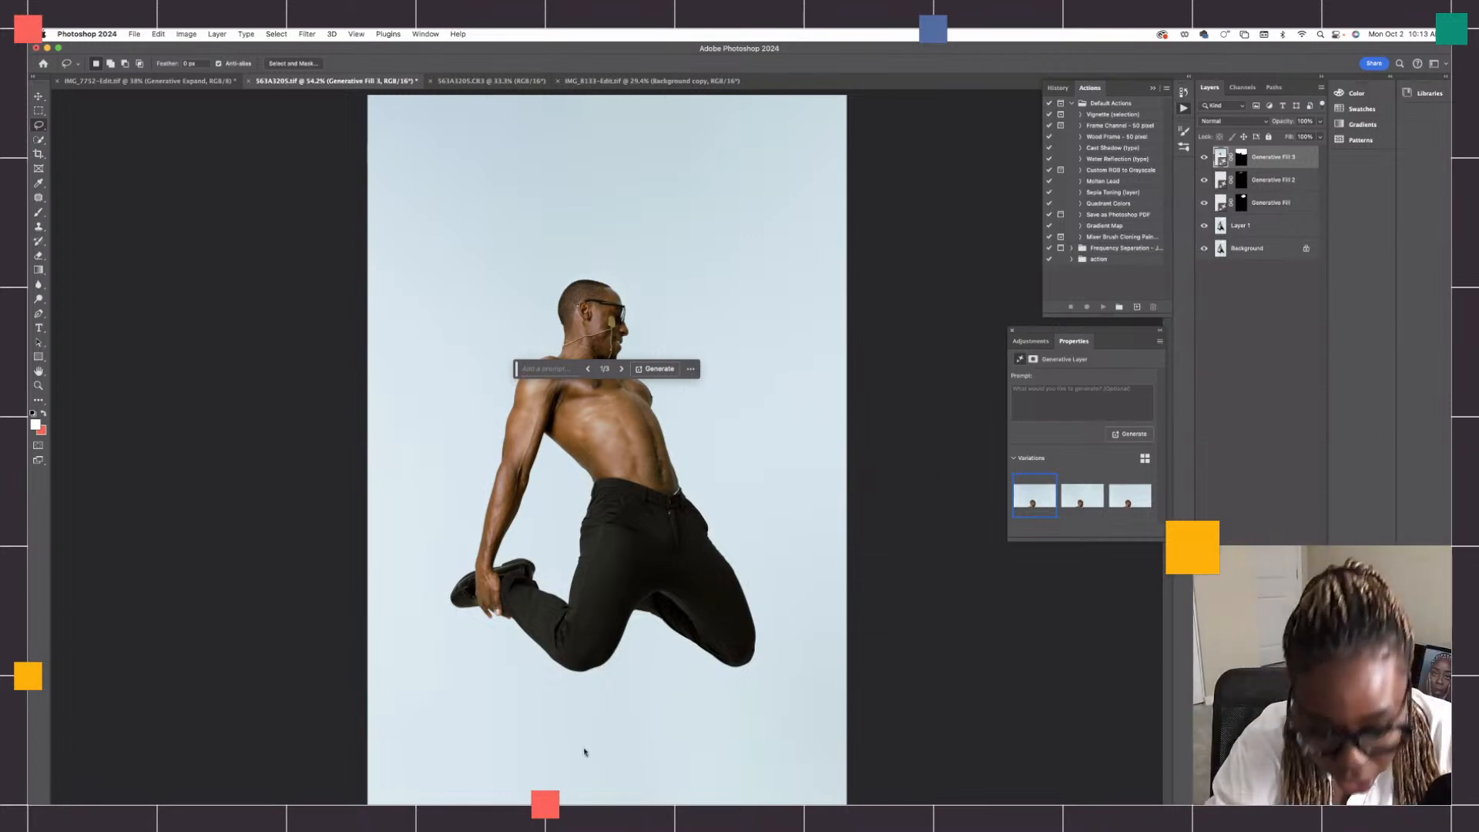
scroll(691, 763, "up", 3)
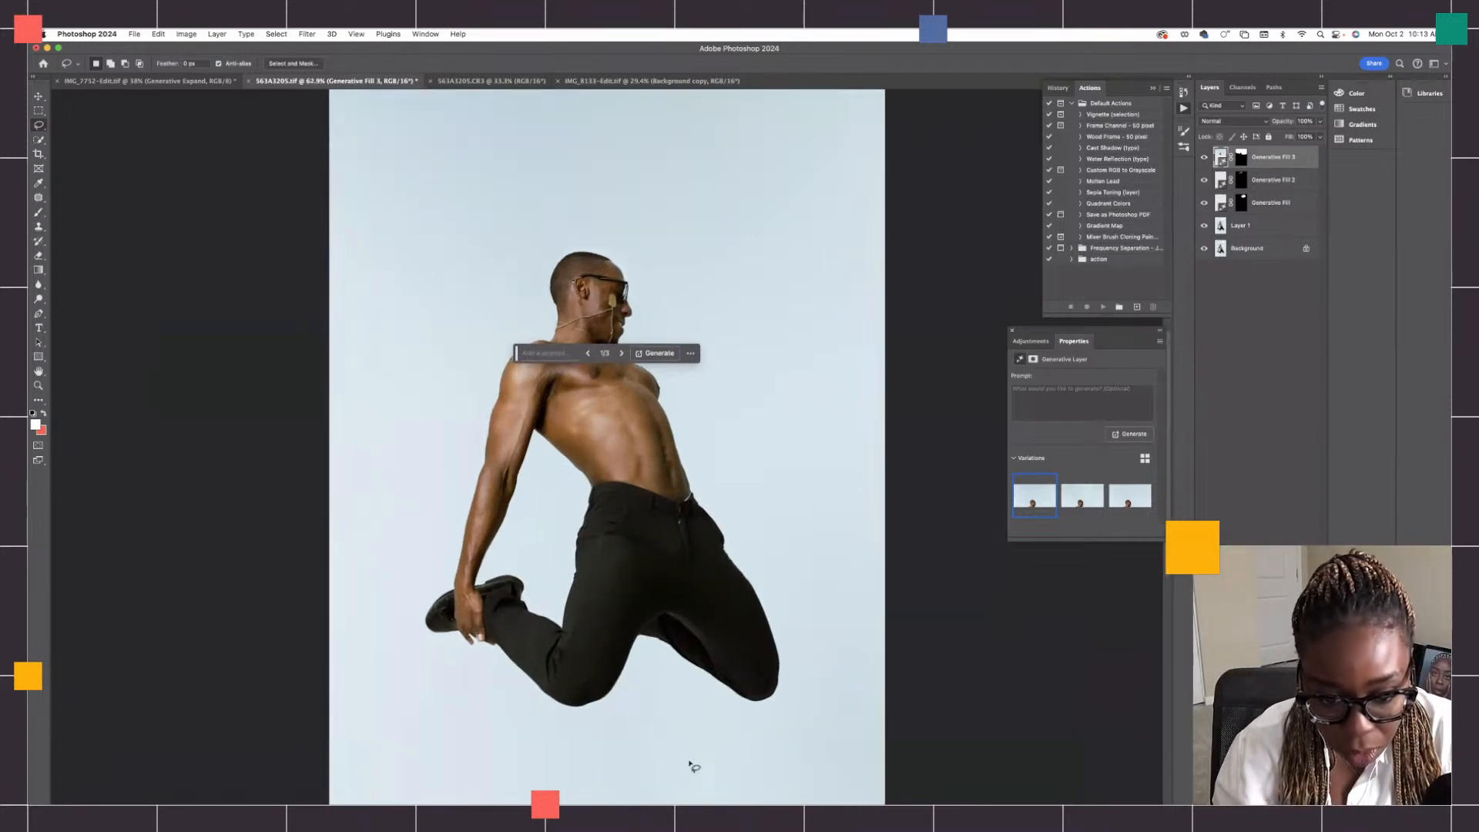
scroll(690, 763, "down", 3)
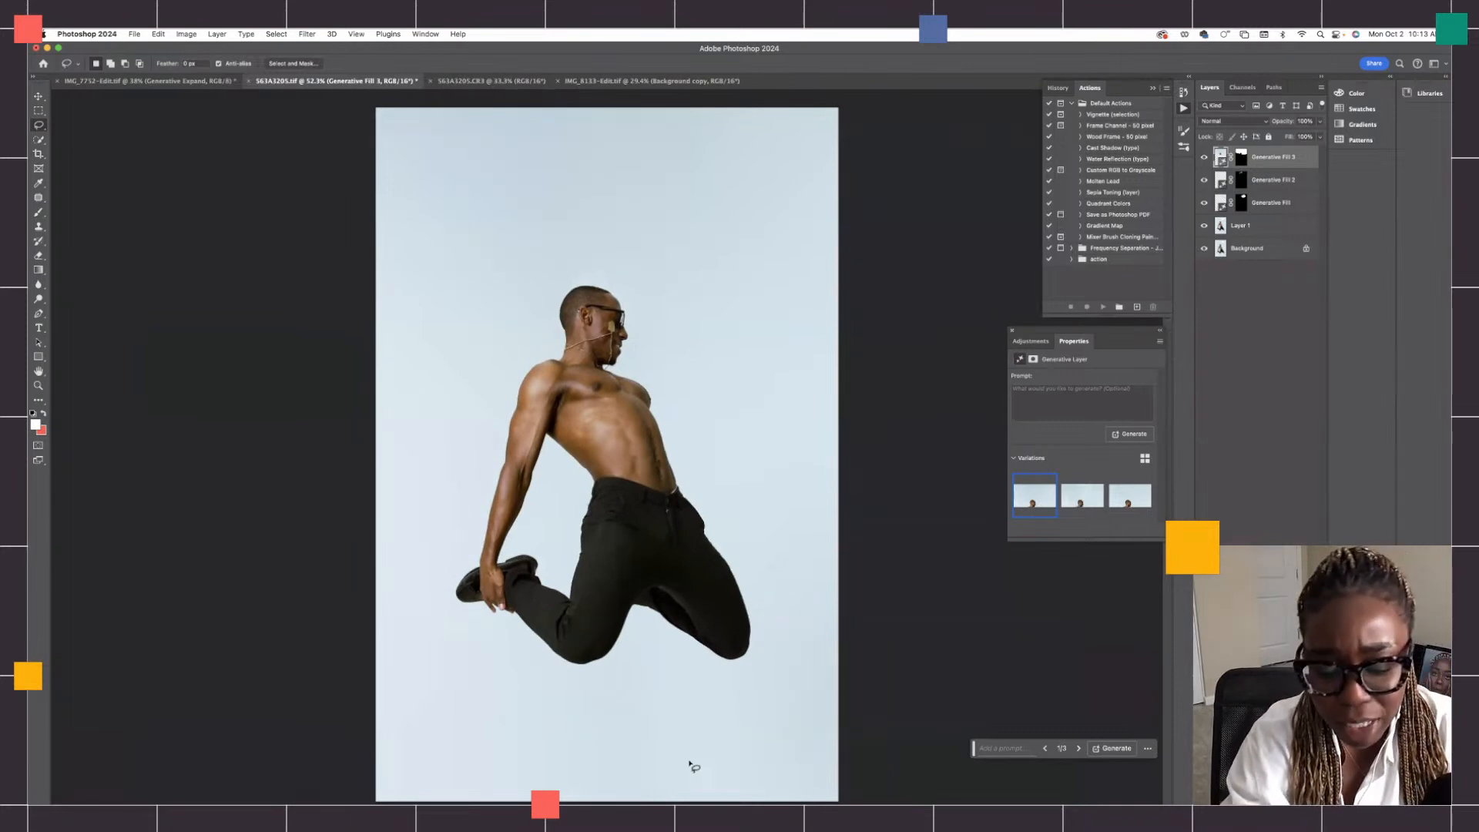
scroll(690, 765, "up", 1)
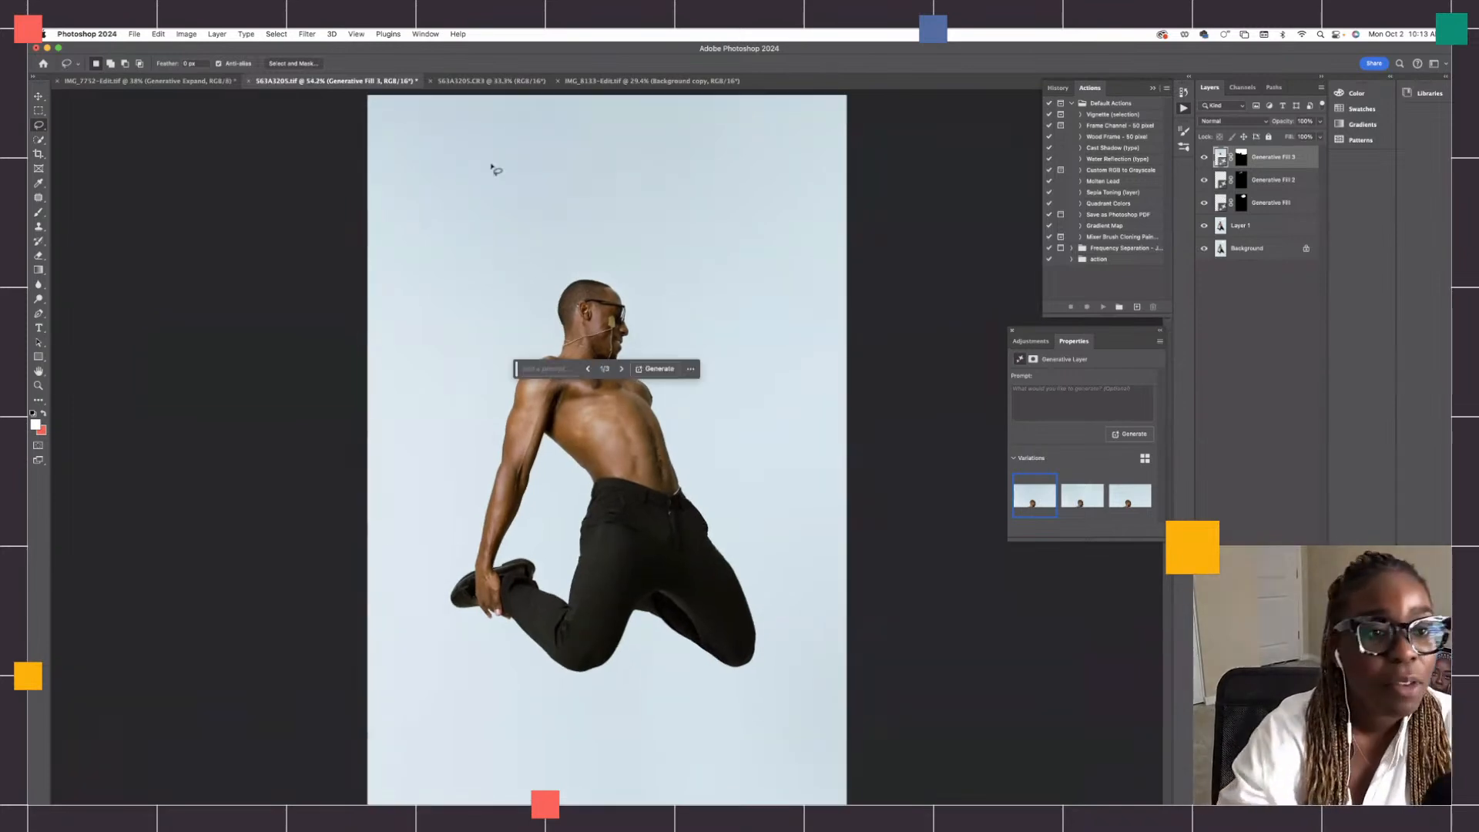
scroll(462, 222, "down", 3)
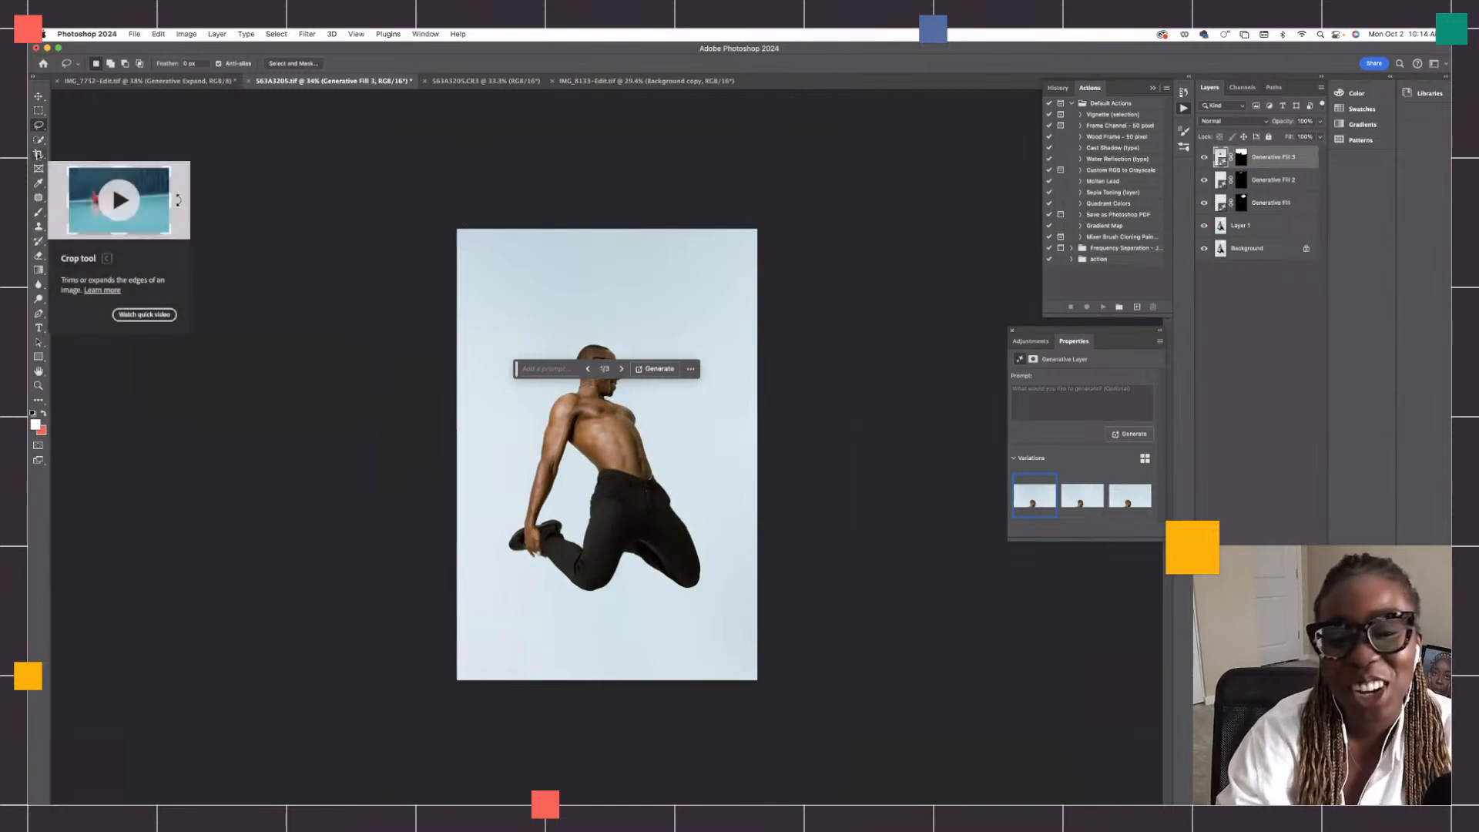
left_click(39, 155)
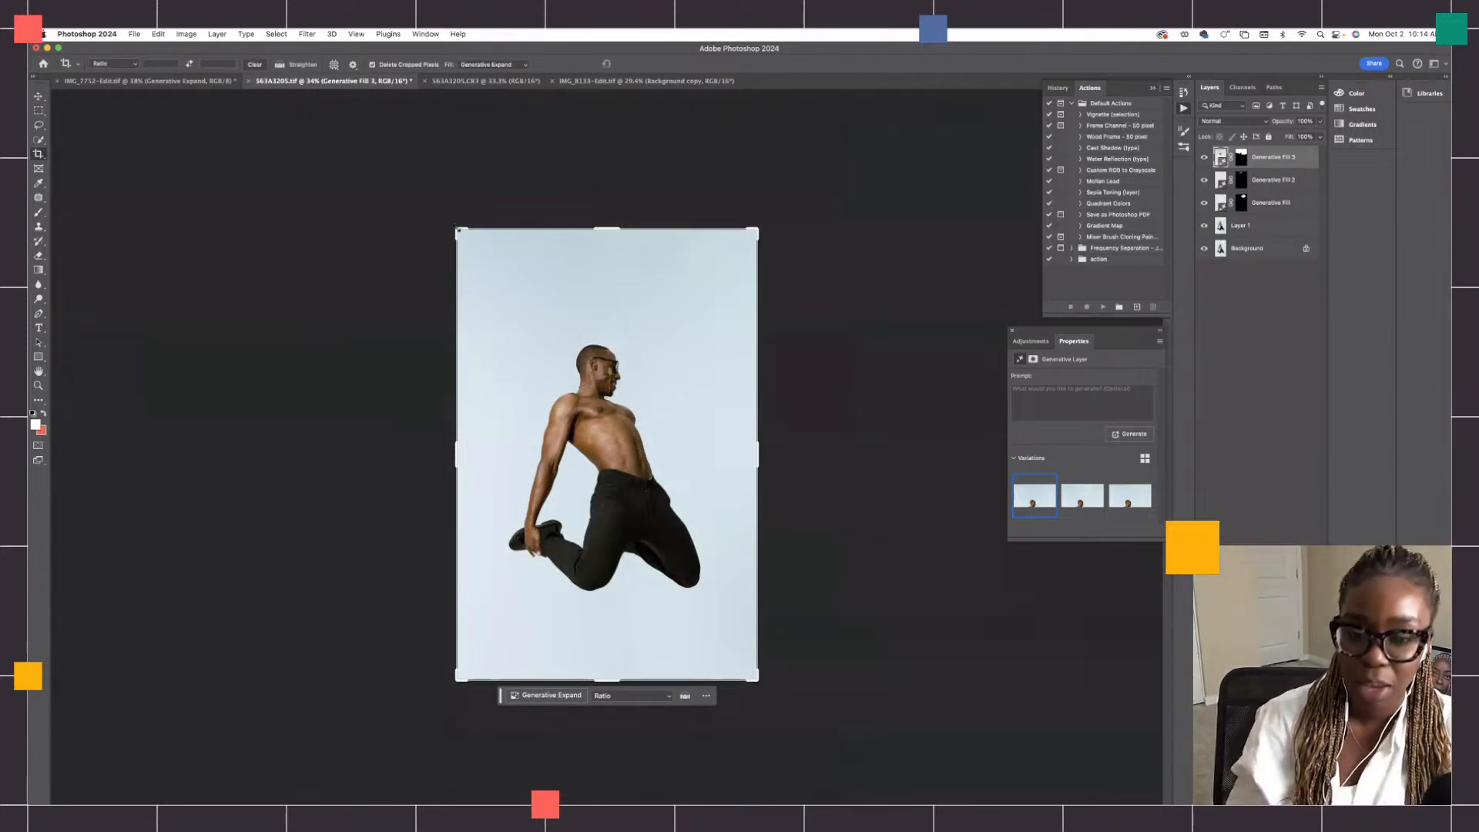
left_click_drag(457, 223, 412, 192)
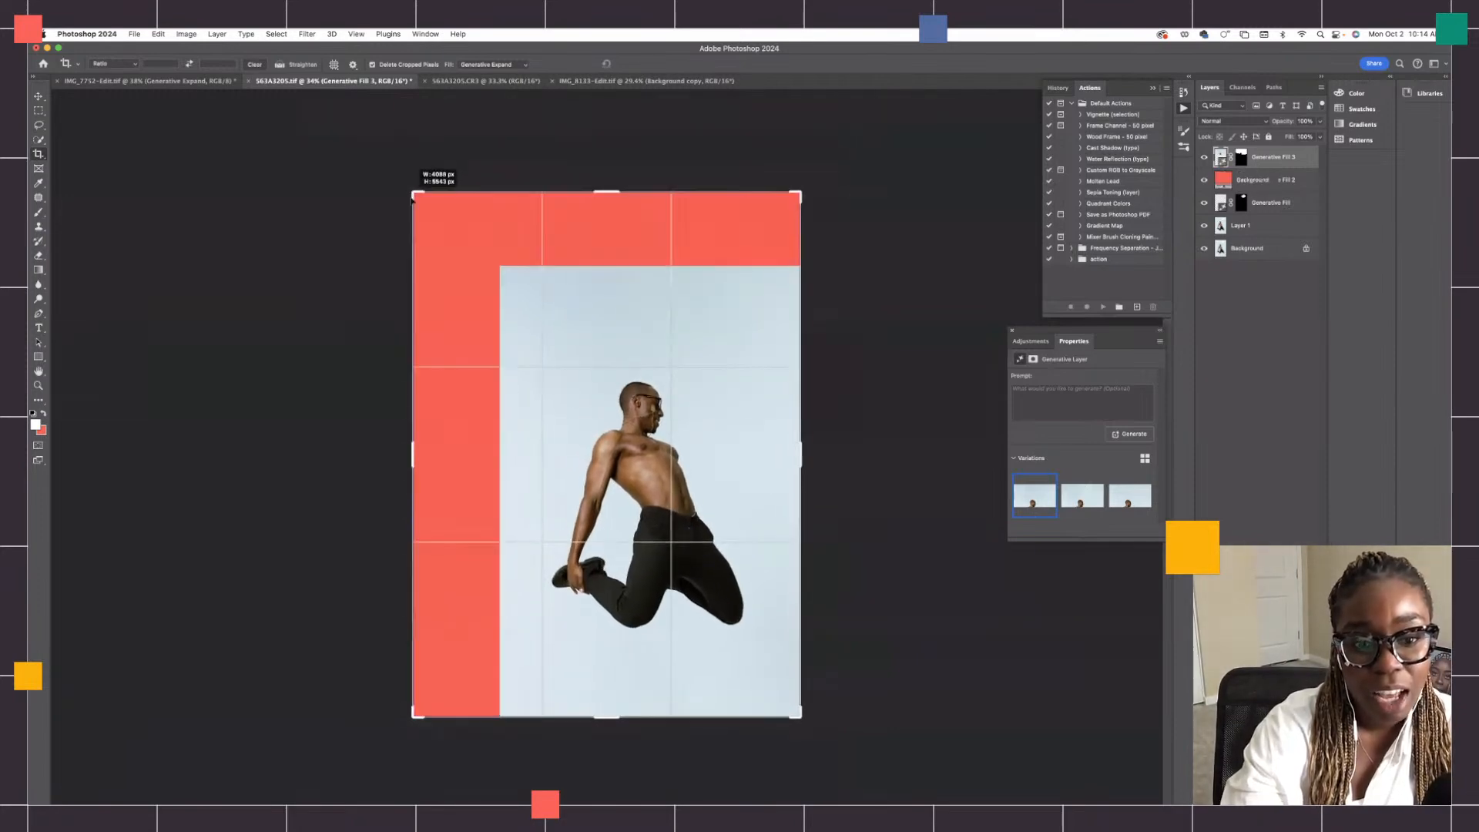
left_click_drag(798, 708, 851, 762)
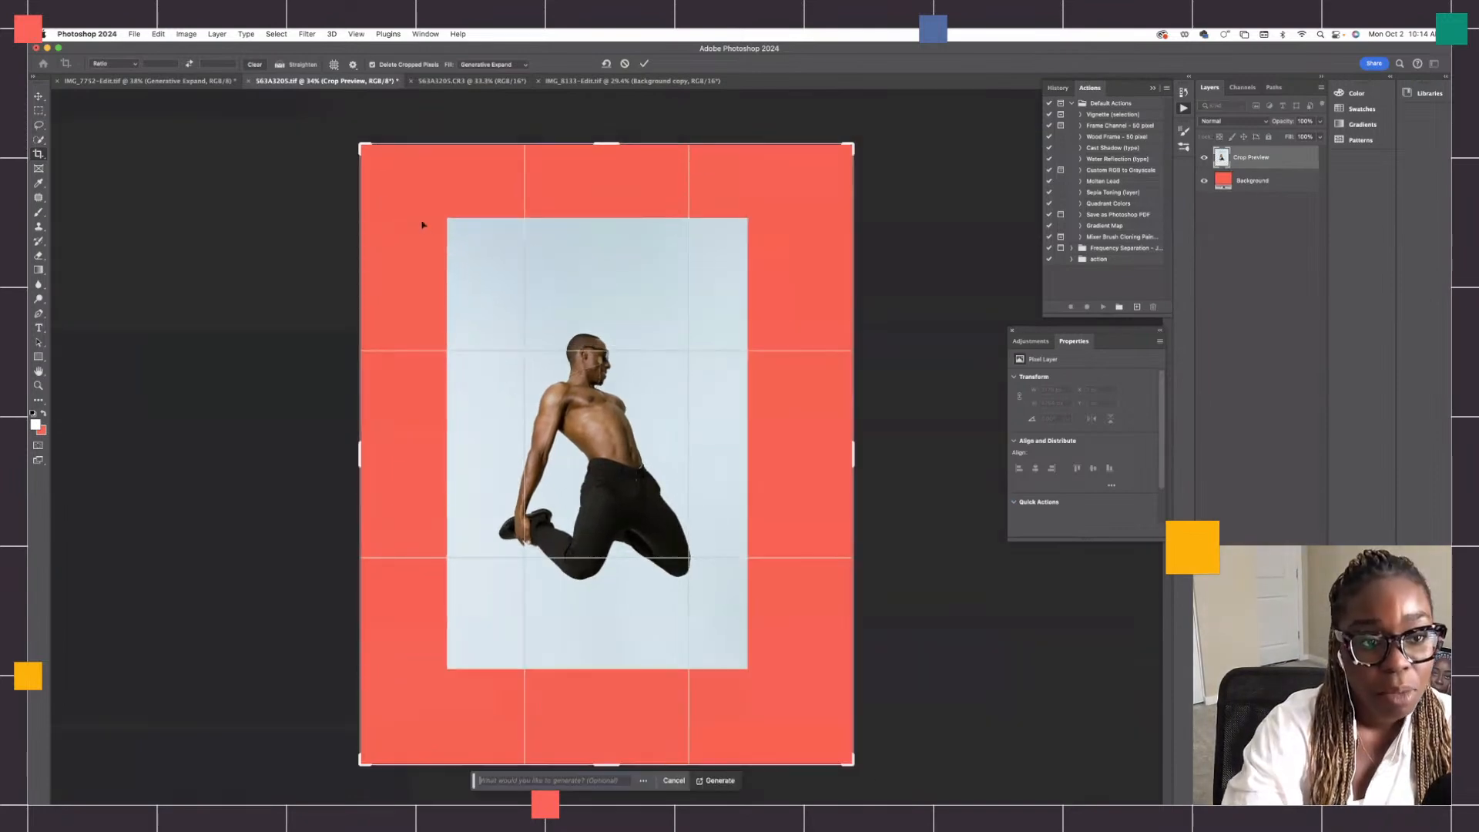
scroll(411, 230, "down", 5)
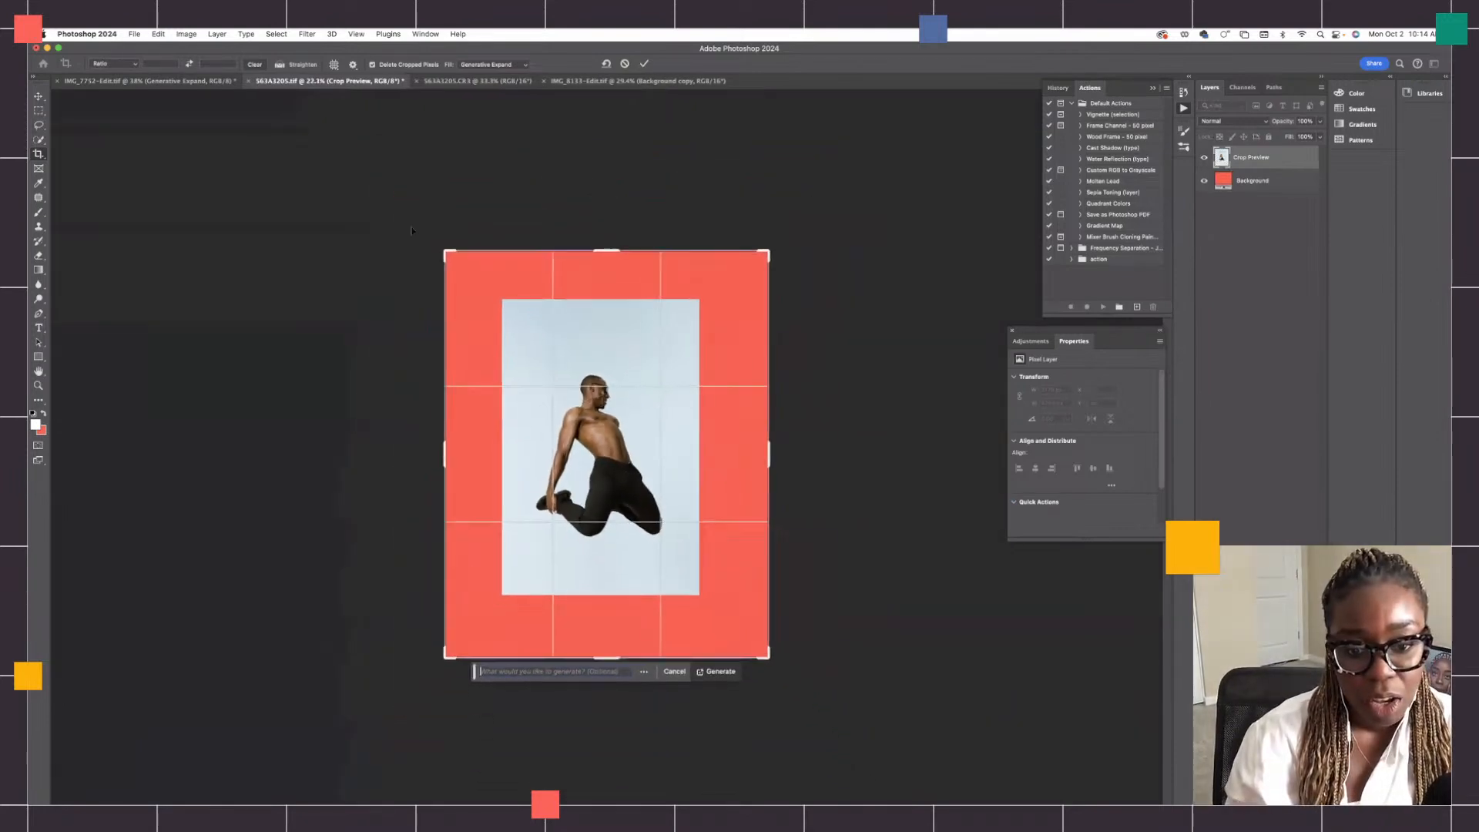
left_click_drag(456, 268, 418, 223)
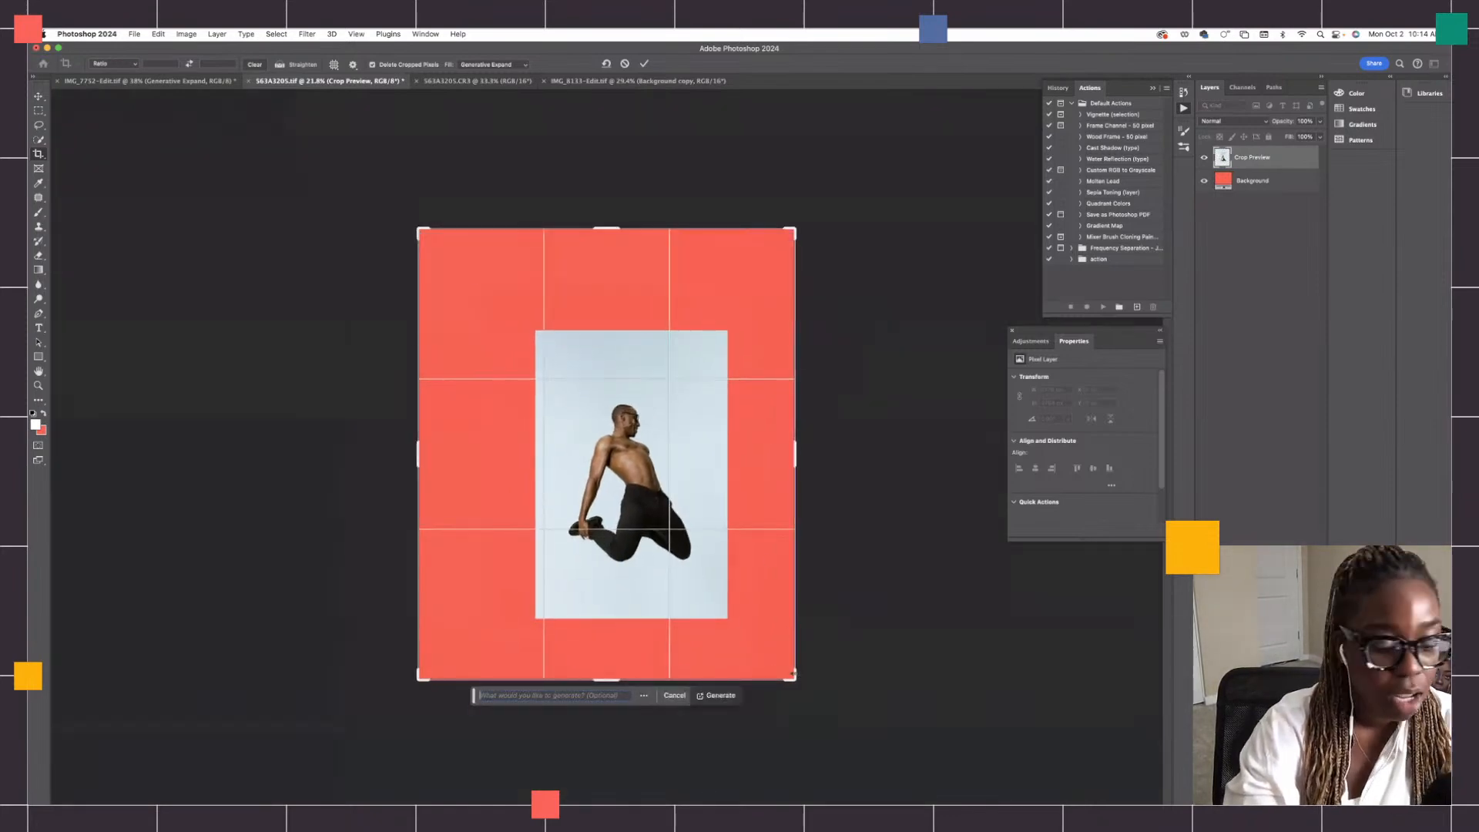
mouse_move(793, 675)
left_mouse_down()
mouse_move(809, 692)
mouse_move(782, 675)
left_mouse_up()
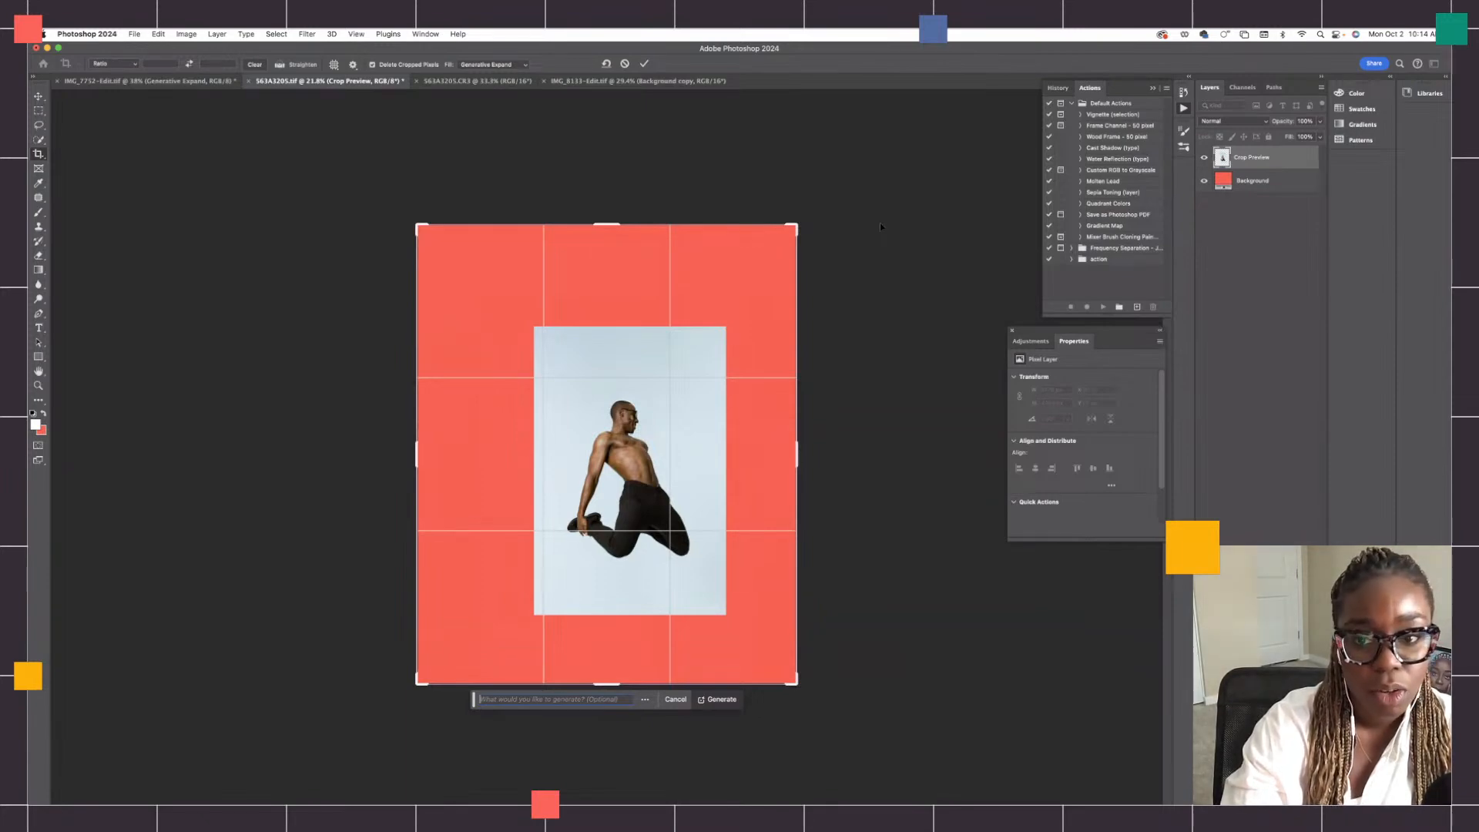
key("Return")
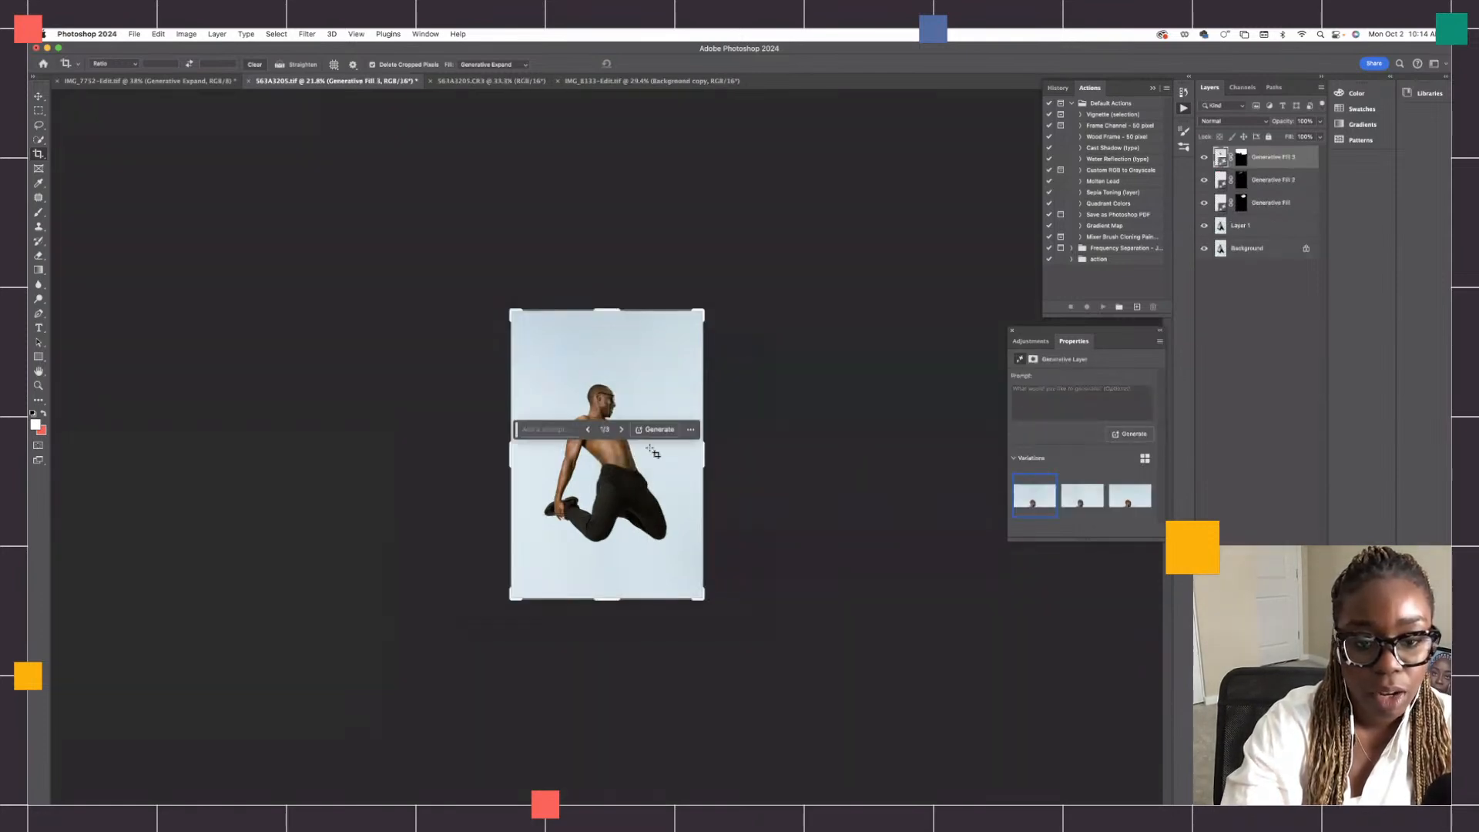
Step: Extend the crop frame well beyond the photo on all four sides and fill it with Generative Expand, leaving the prompt empty
left_click_drag(704, 307, 775, 253)
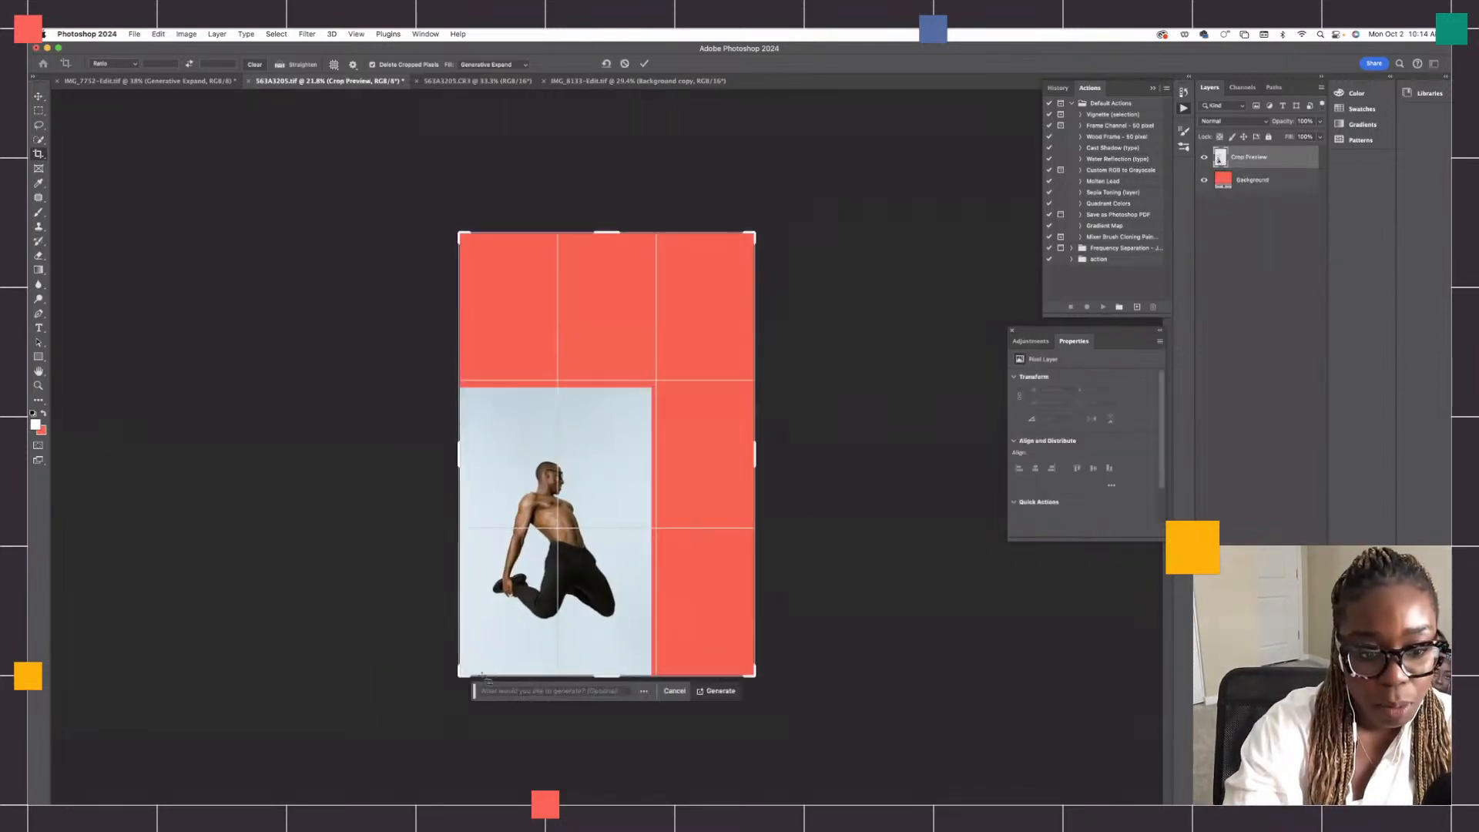
left_click_drag(460, 675, 420, 768)
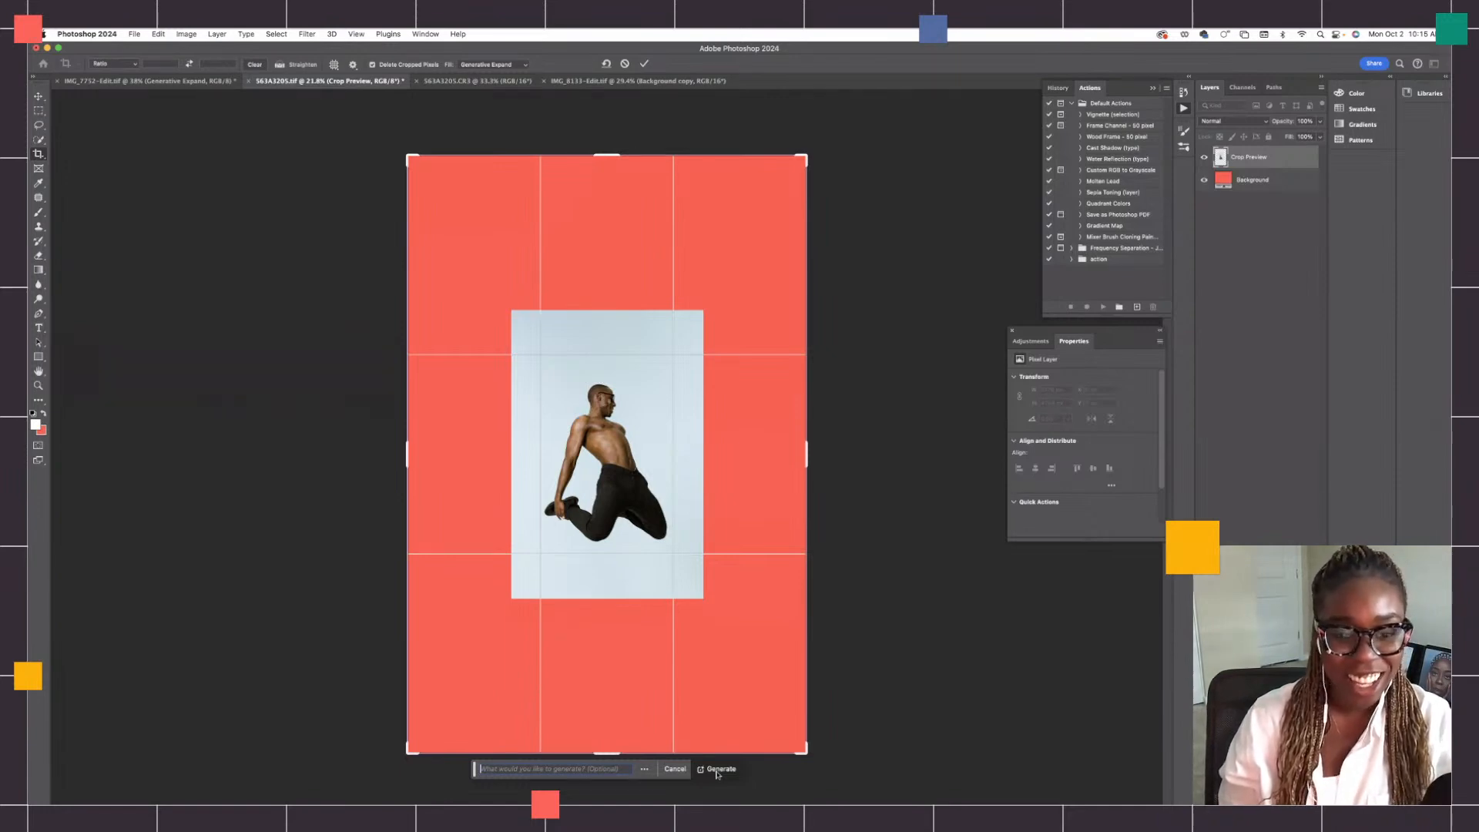
left_click(716, 769)
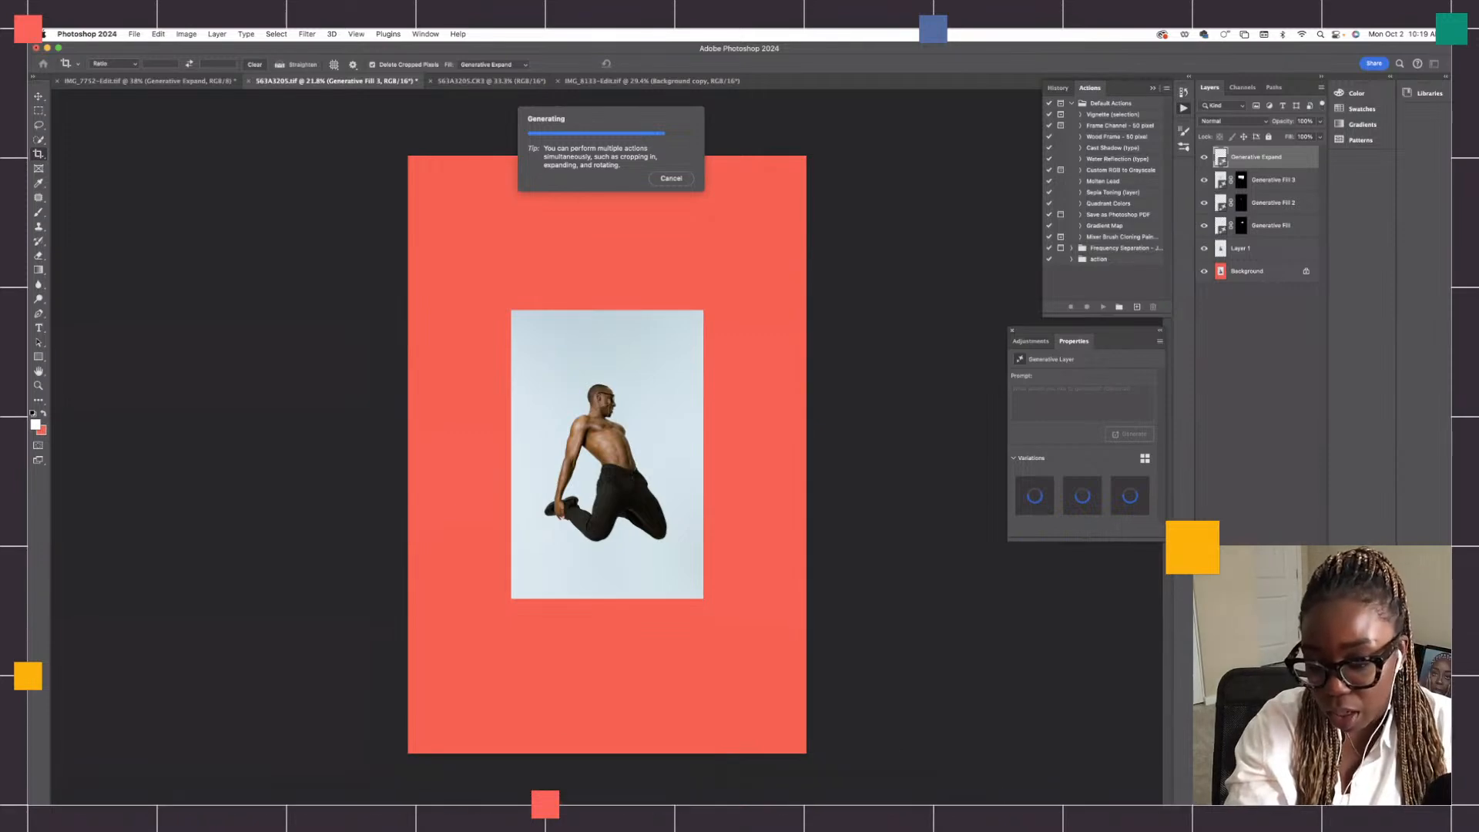
mouse_move(1067, 801)
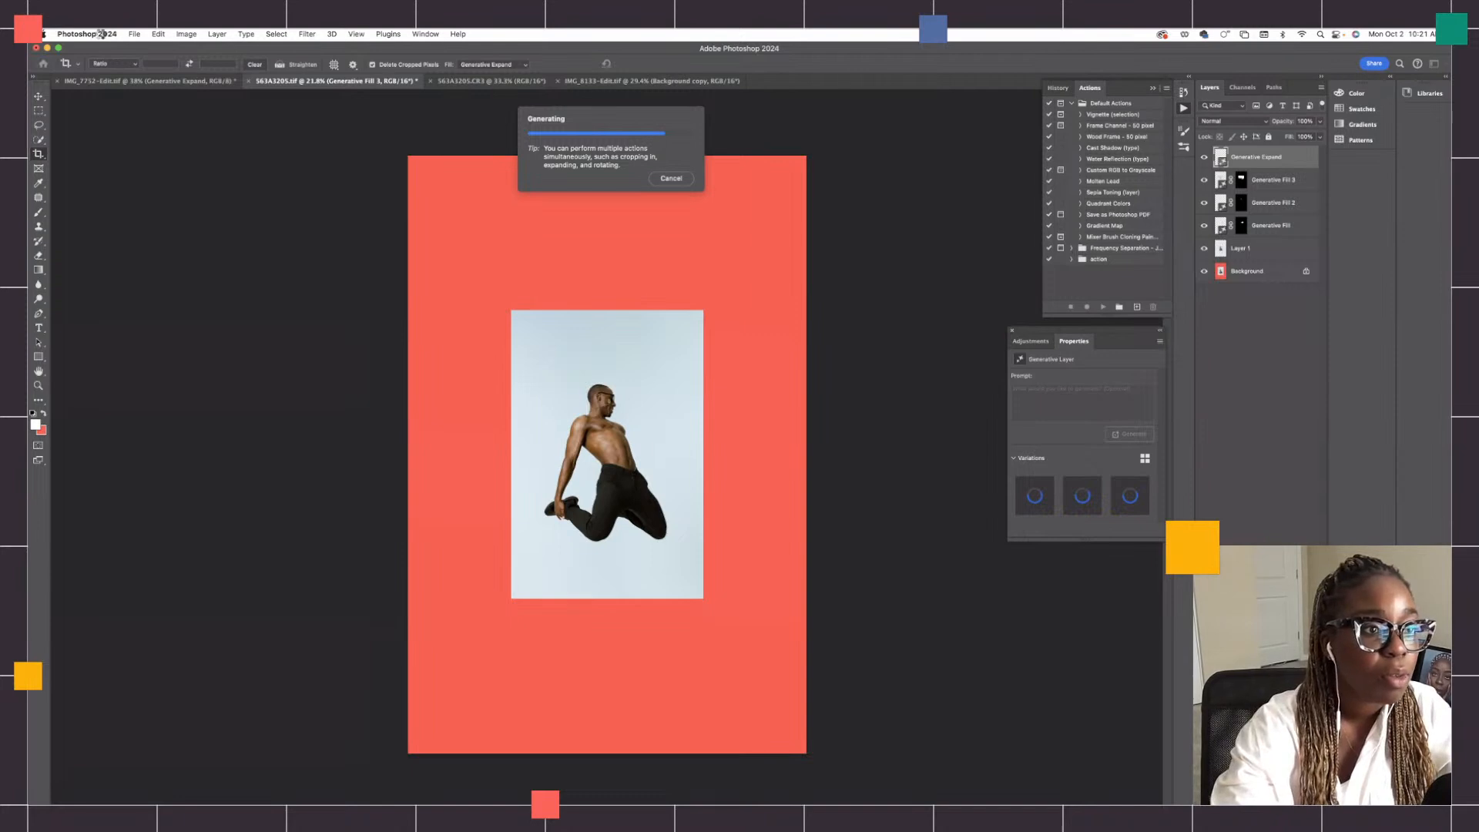
mouse_move(163, 801)
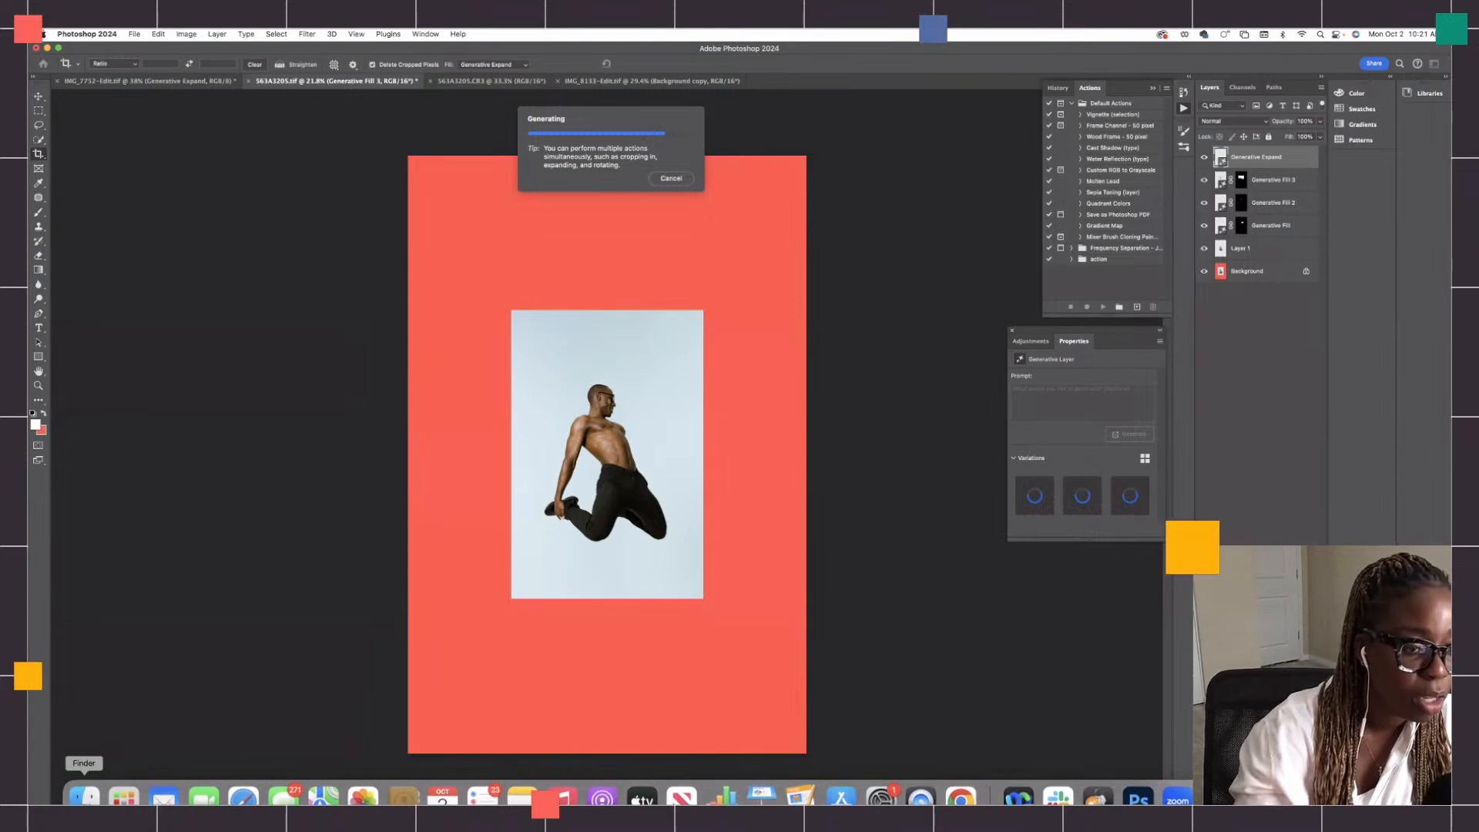
left_click(77, 800)
left_click_drag(792, 124, 914, 197)
left_click(767, 192)
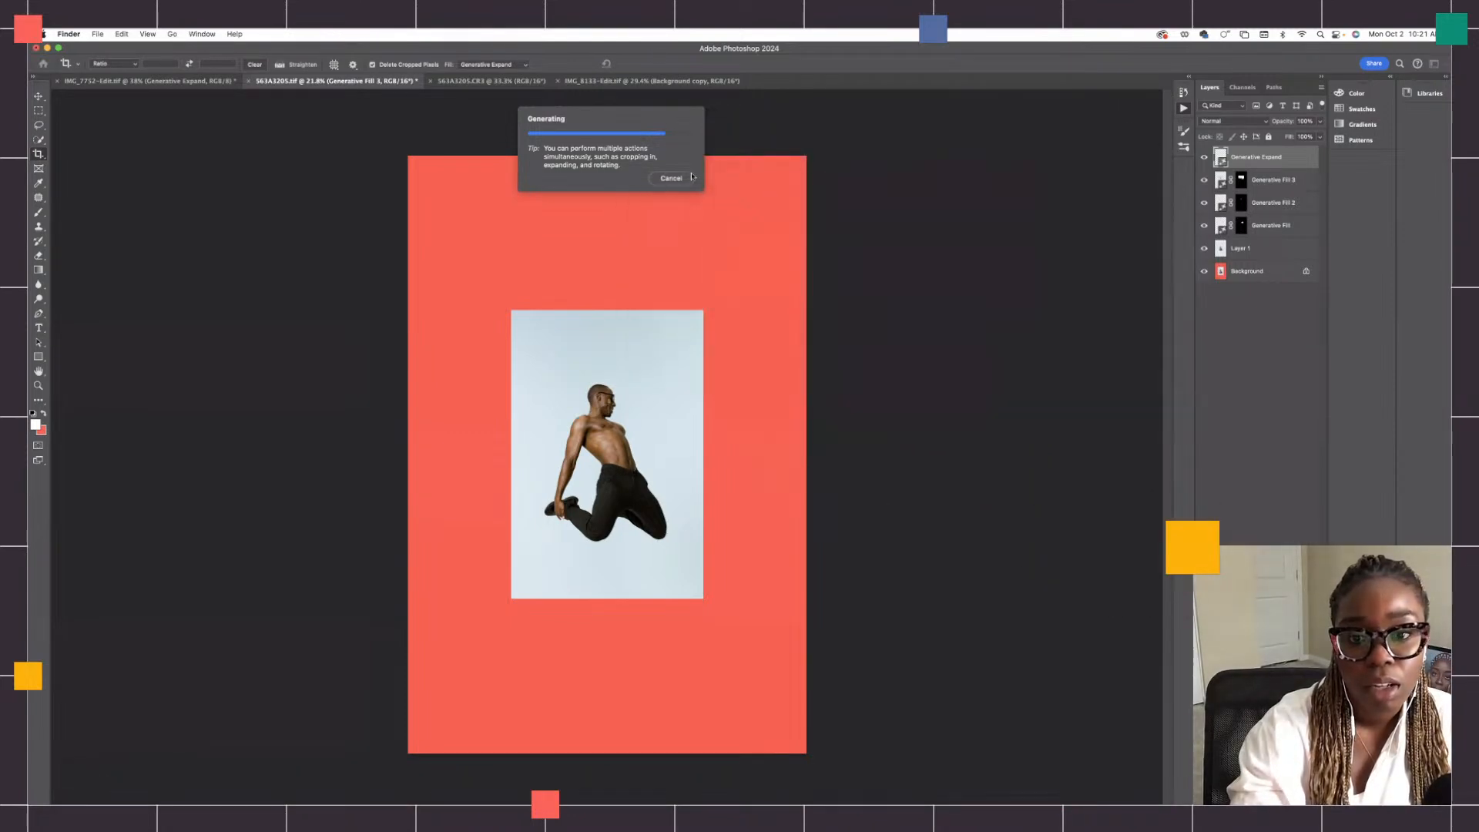
left_click(43, 34)
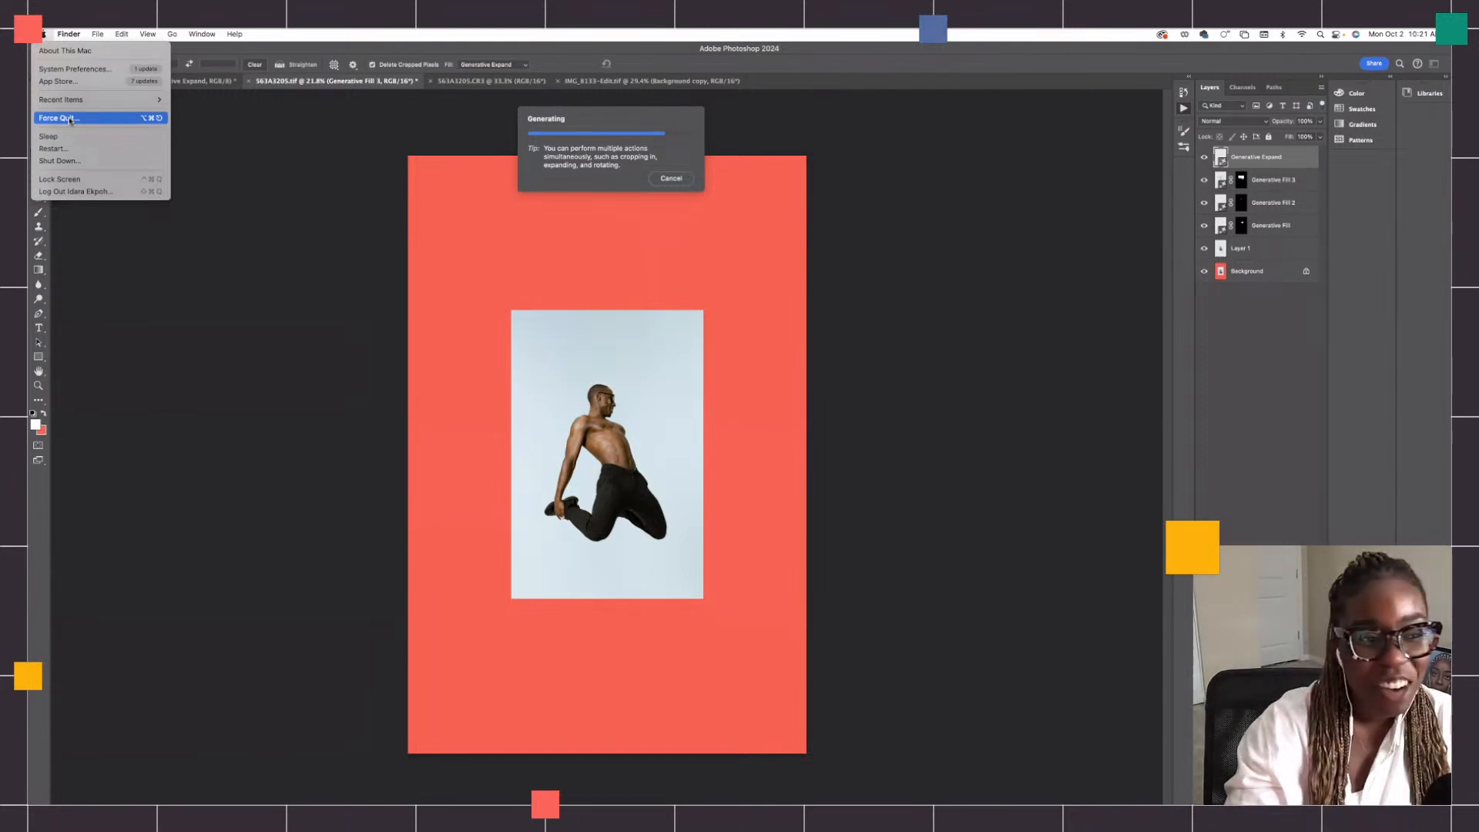
left_click(343, 134)
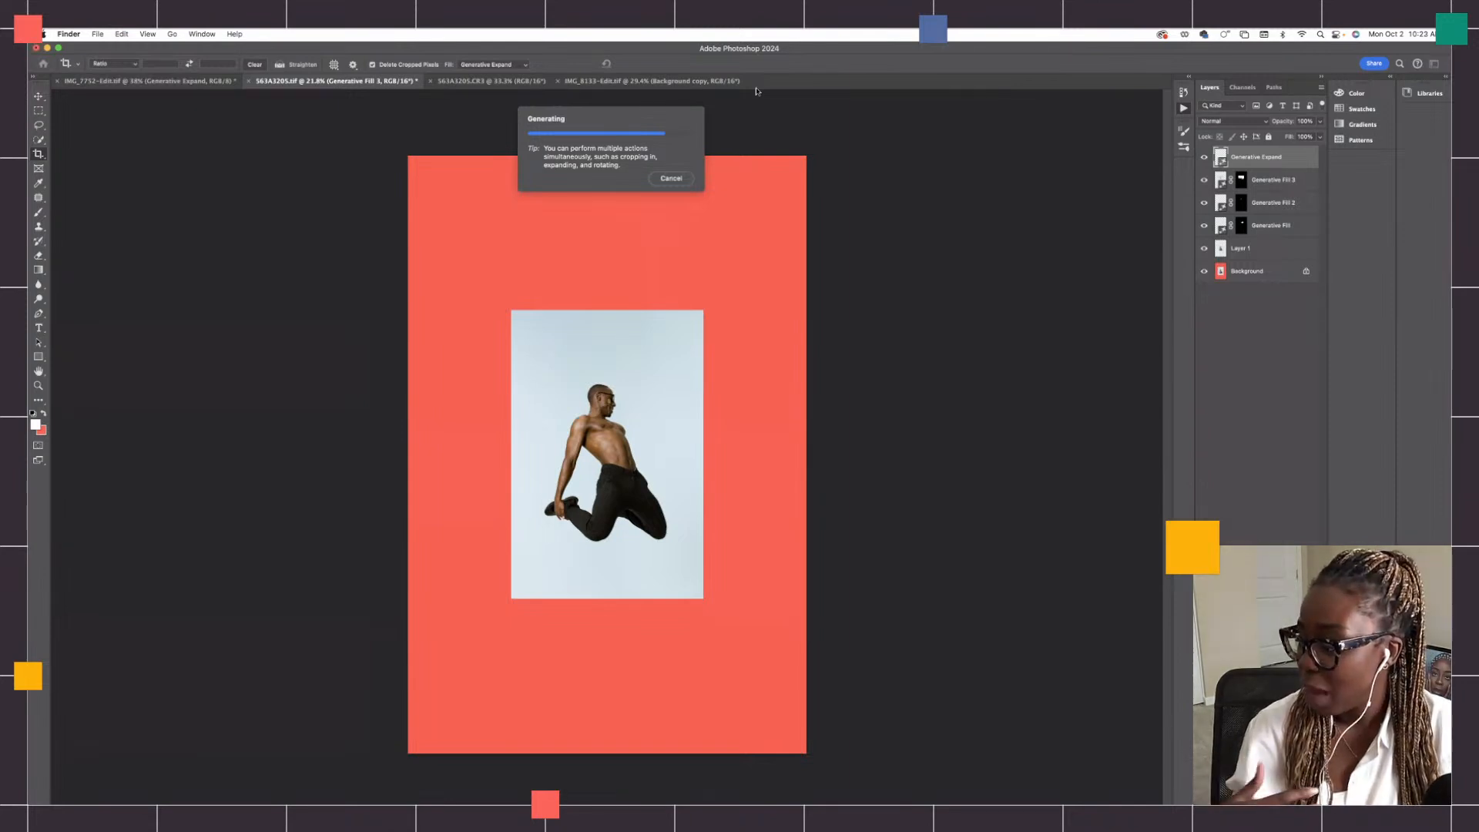
left_click(695, 149)
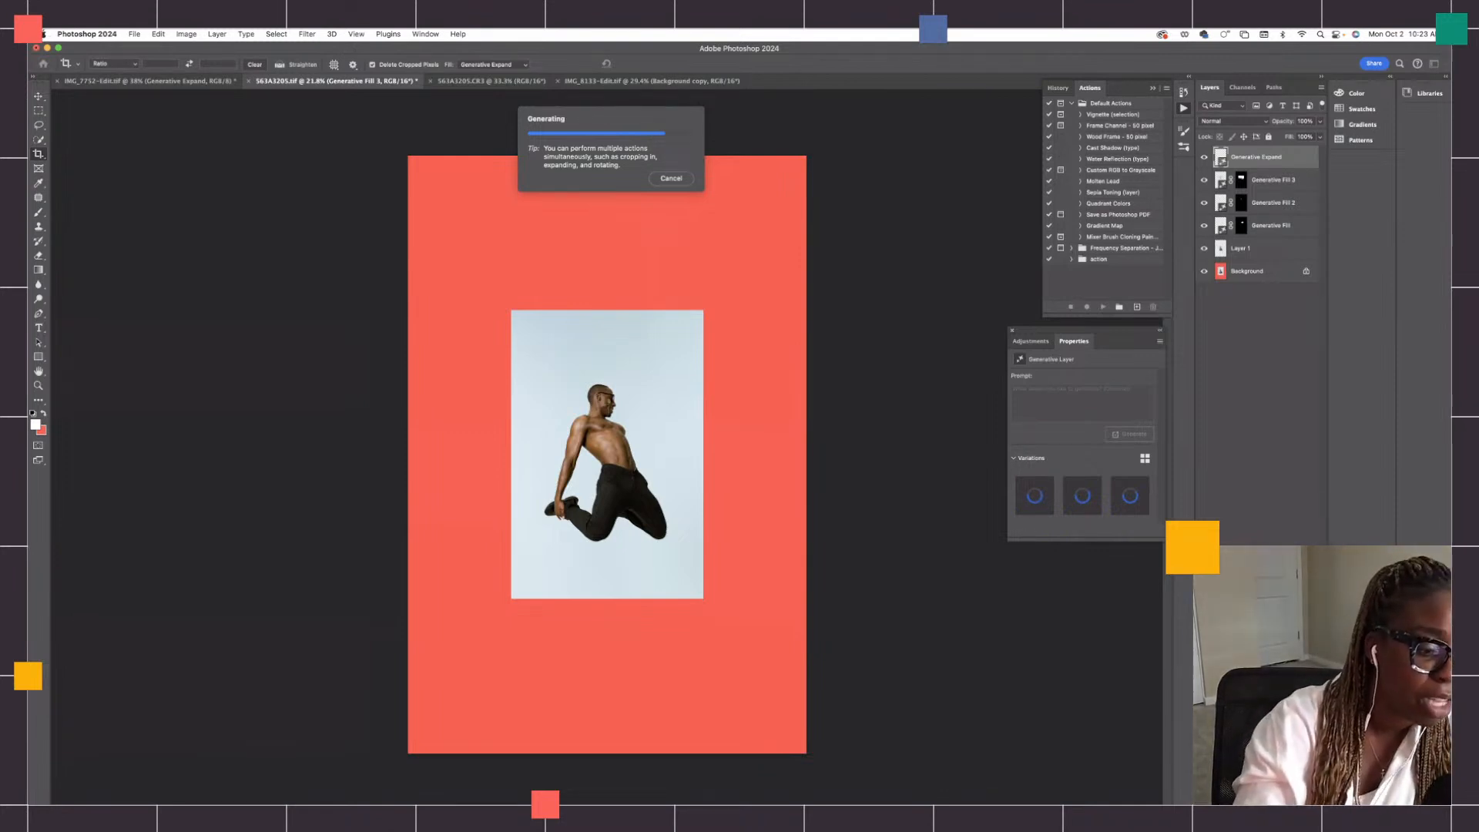
Step: Switch to Finder, force quit Adobe Photoshop 2024 and close the Force Quit Applications window
left_click(109, 801)
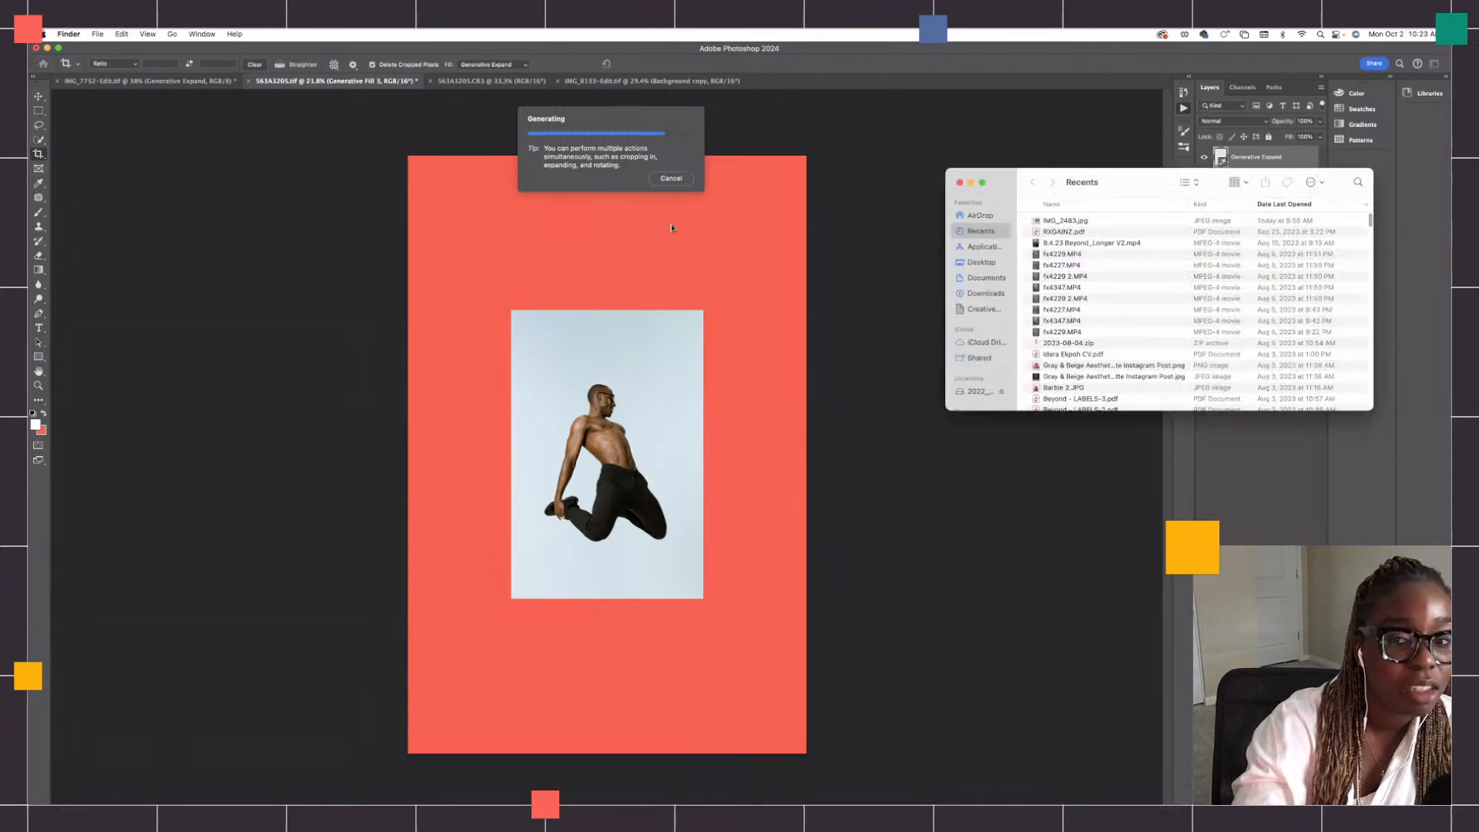
left_click(959, 182)
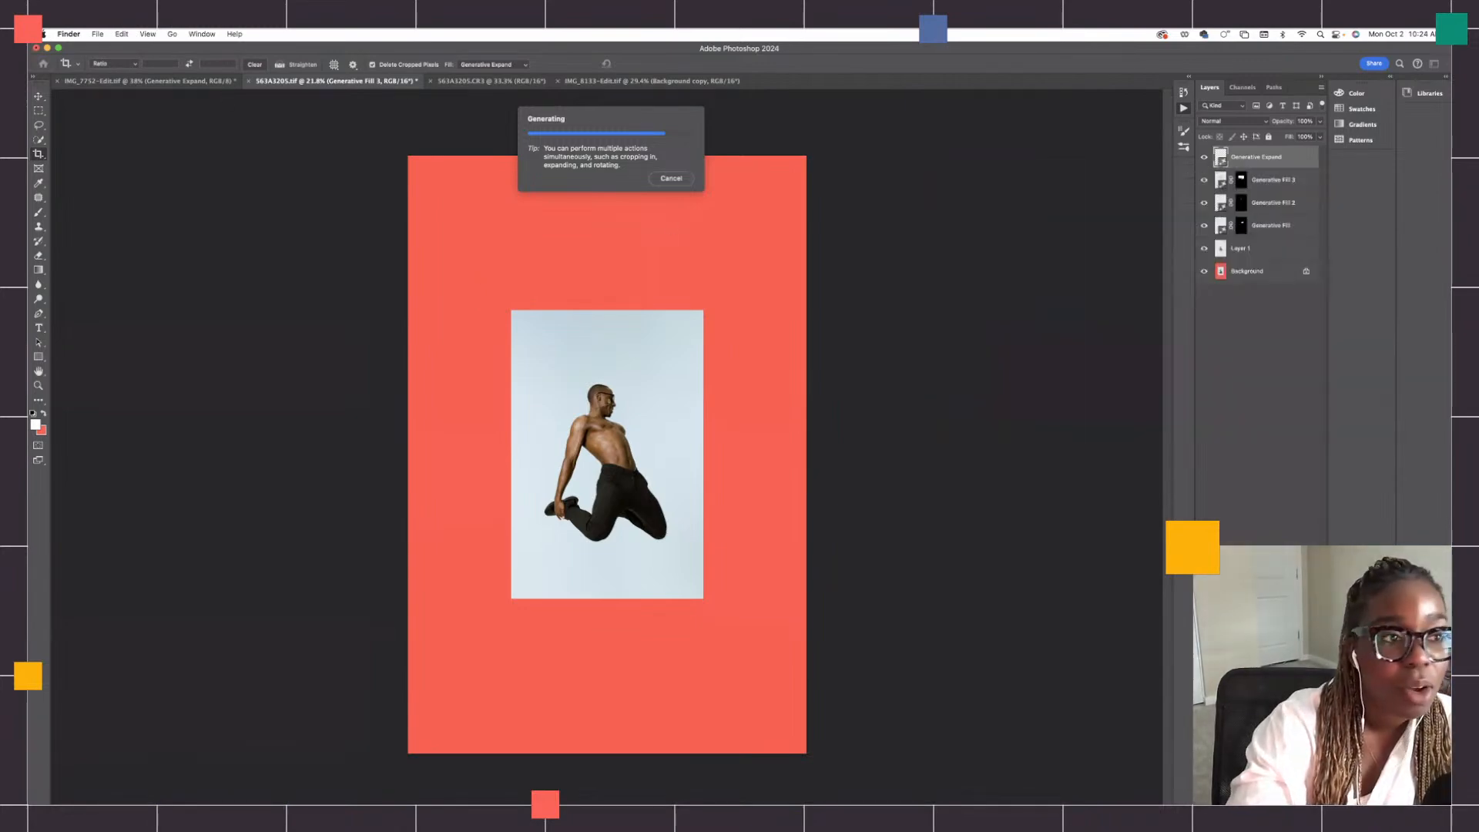
left_click(45, 34)
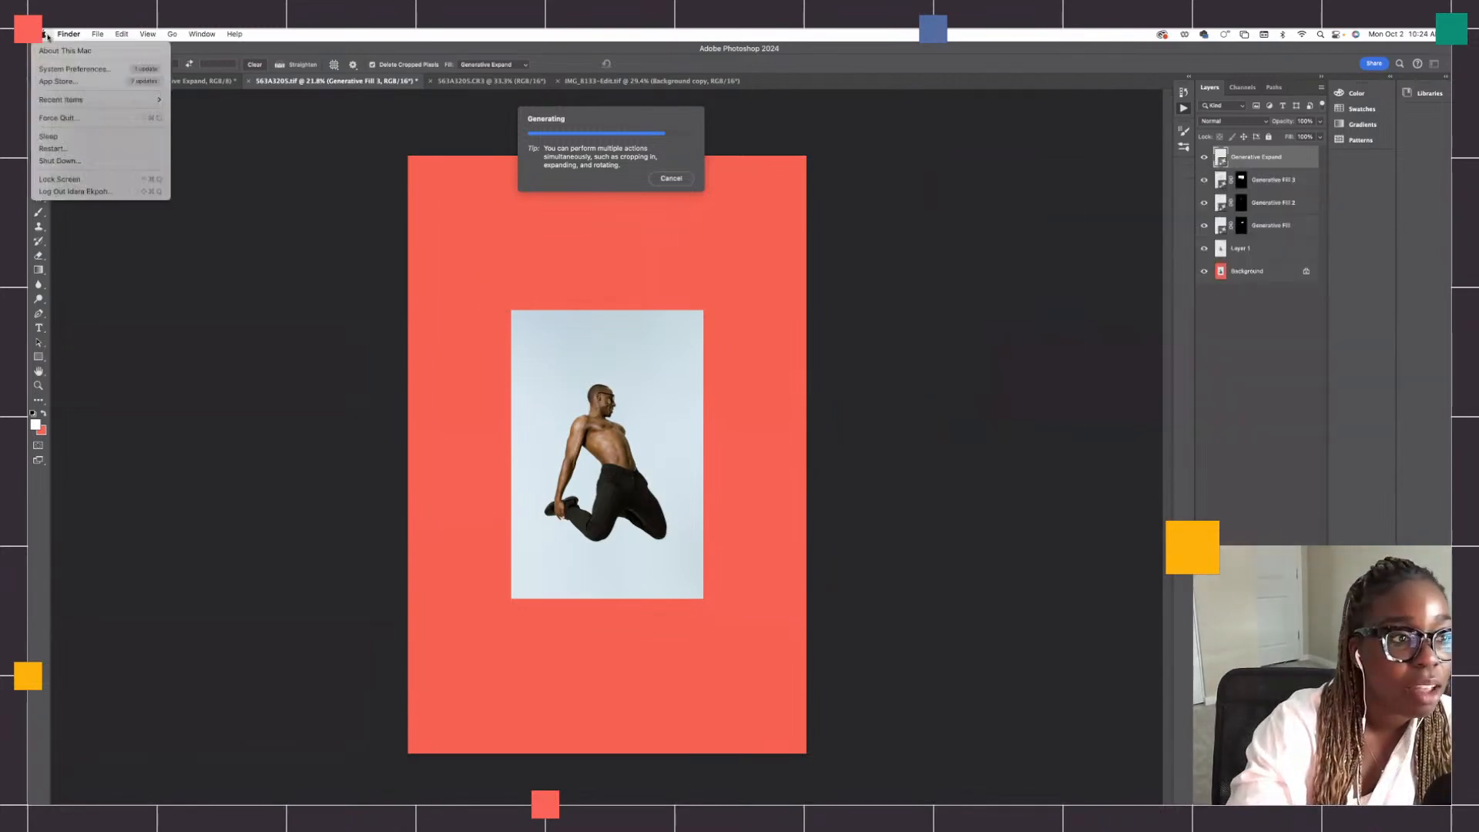
left_click(70, 118)
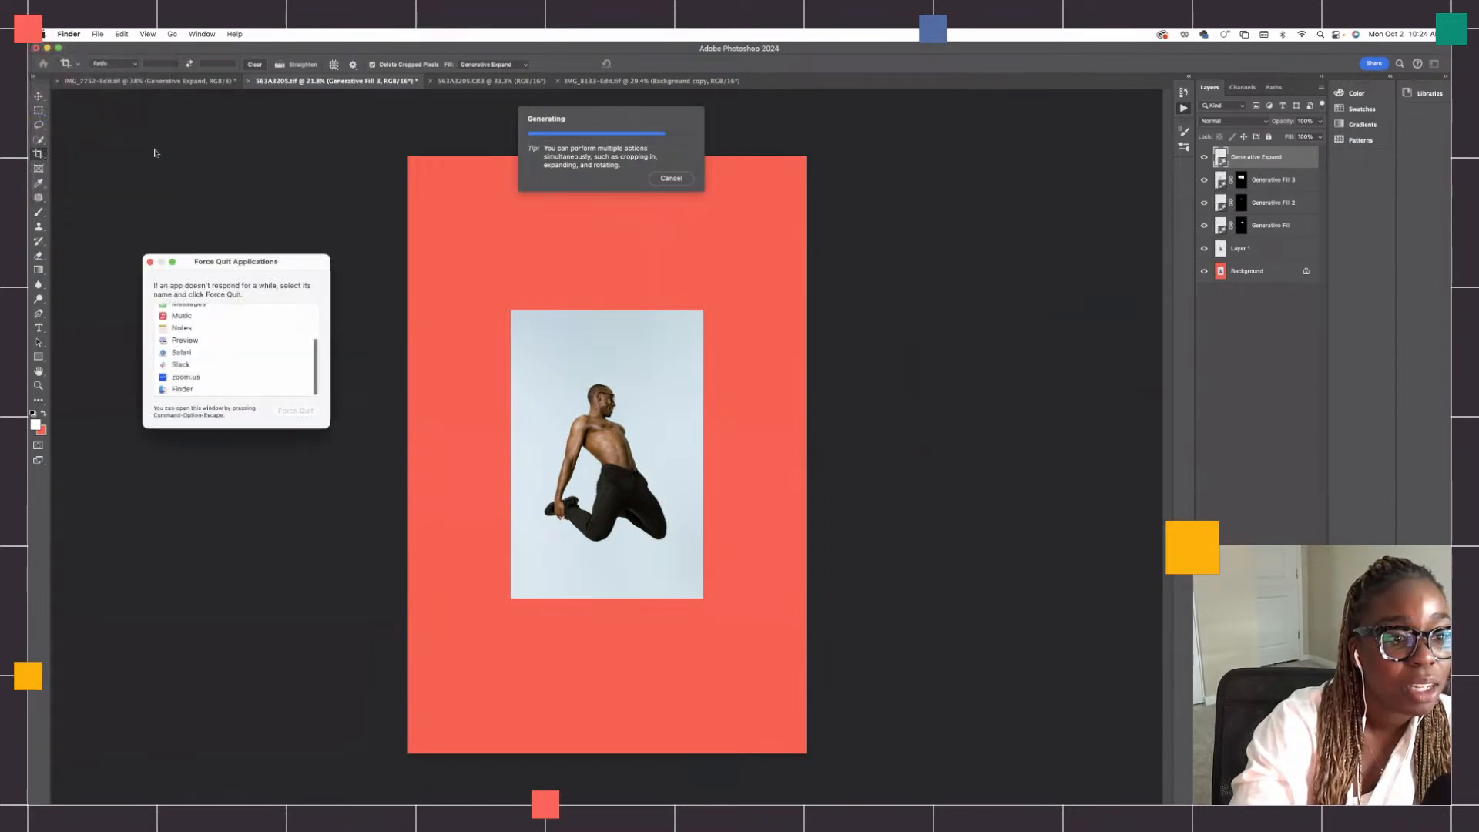
scroll(200, 343, "up", 3)
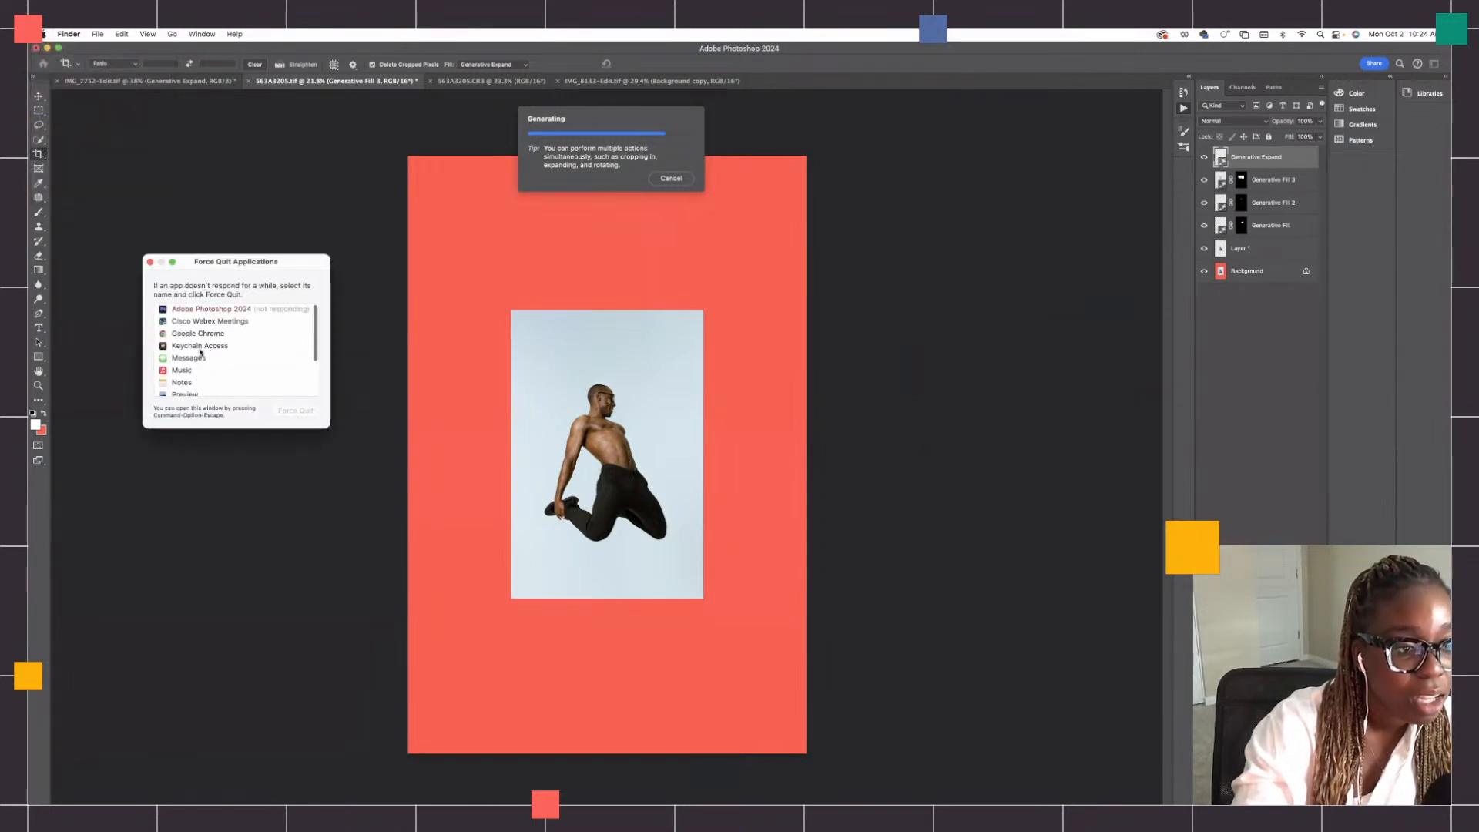
left_click(223, 310)
left_click(289, 411)
left_click(312, 358)
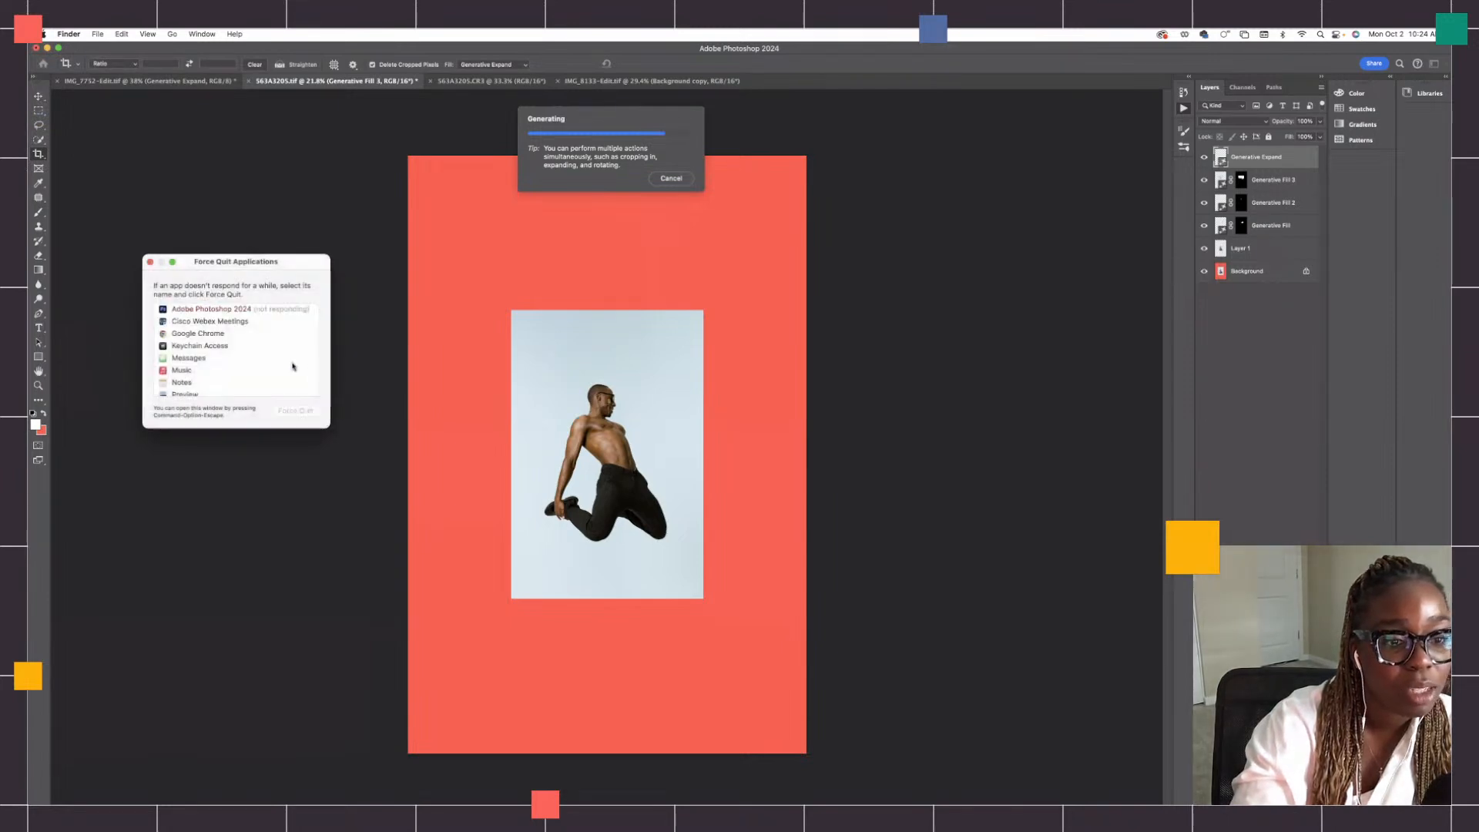
left_click(151, 263)
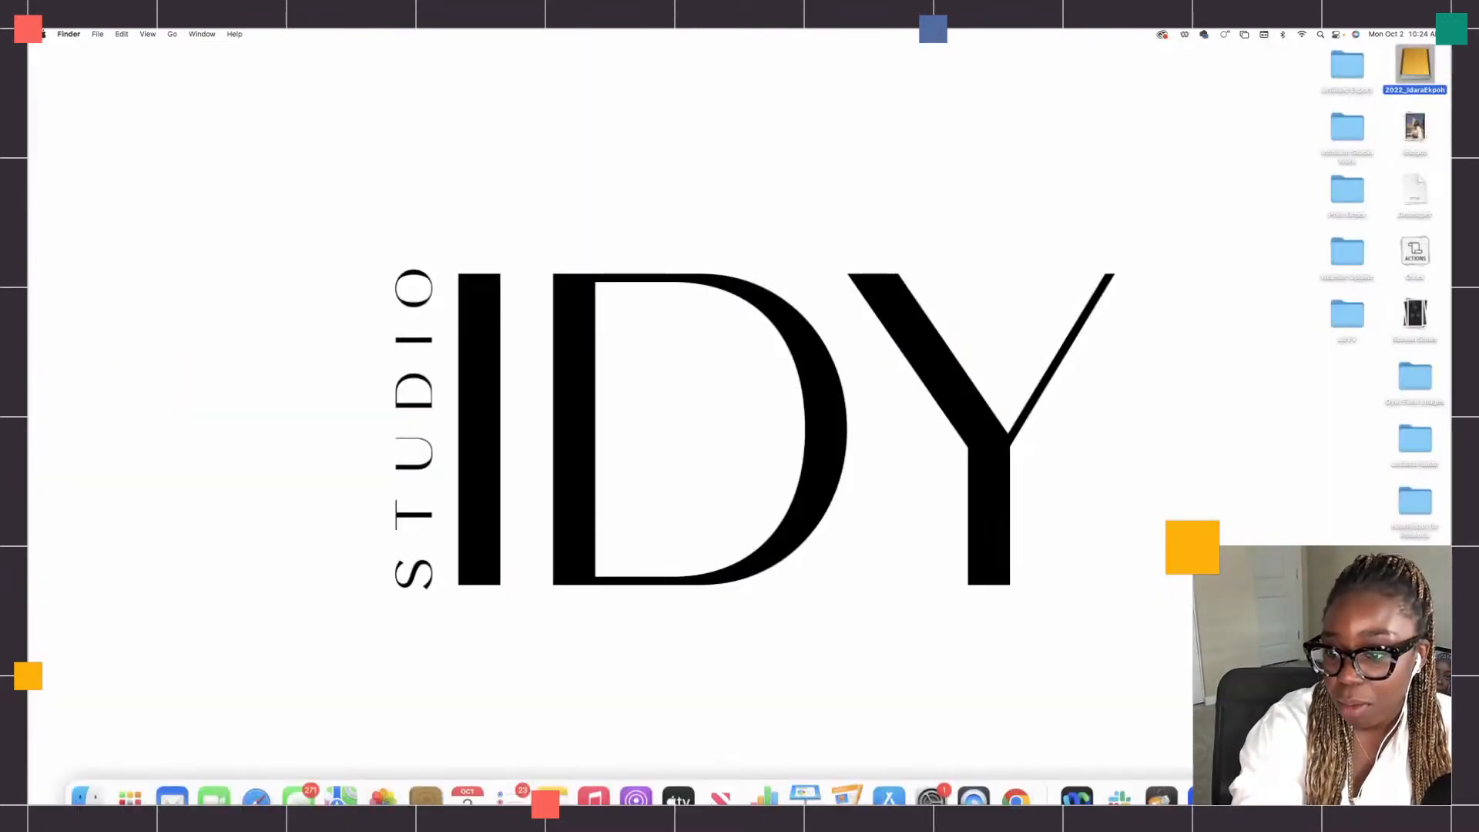
Step: Relaunch Adobe Photoshop 2024 from its folder in Applications, and put the Finder window away
left_click(1356, 257)
double_click(1357, 256)
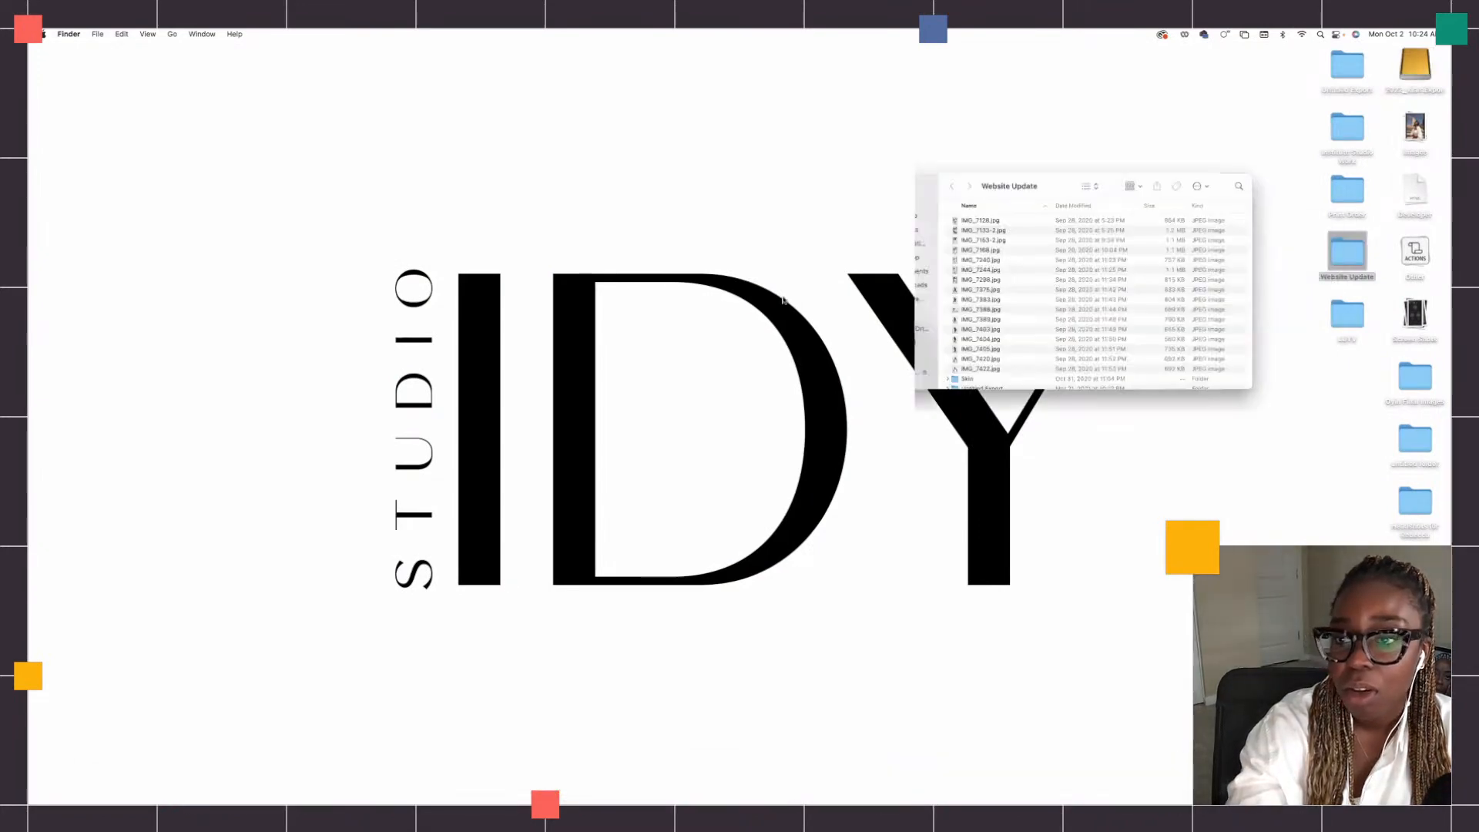
key("super+shift+a")
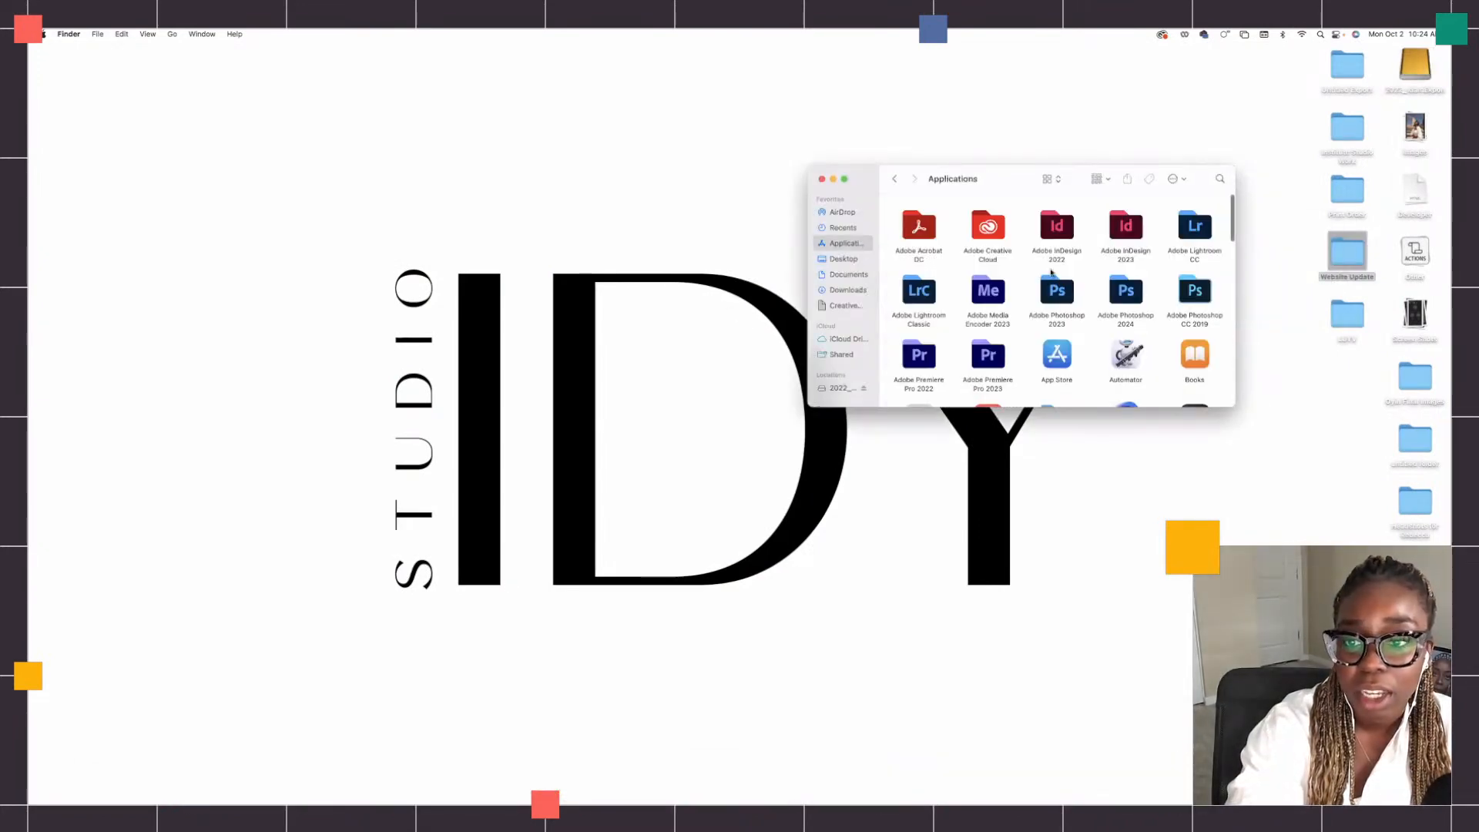
double_click(1116, 290)
left_click(910, 225)
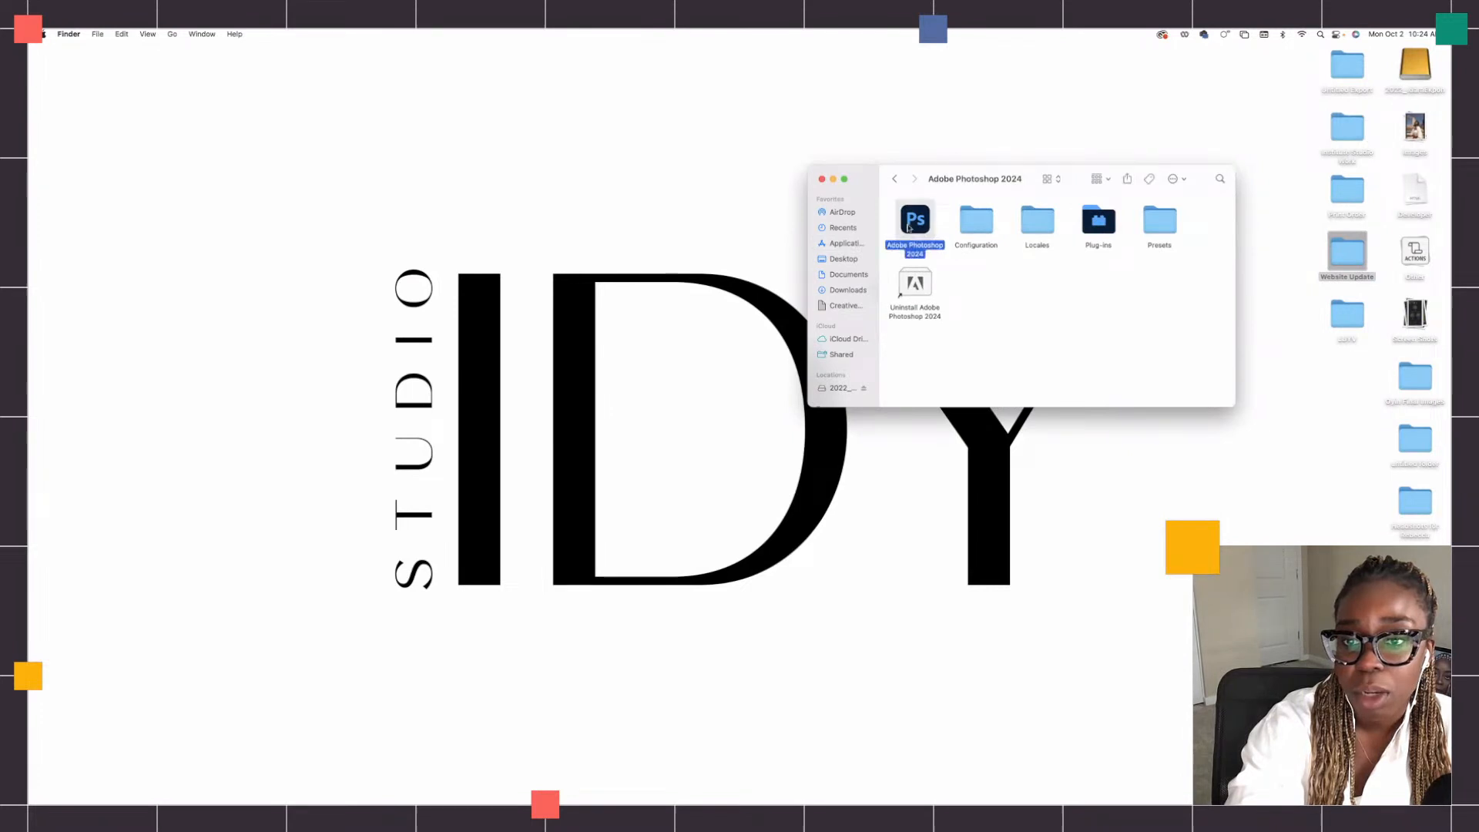
left_click(833, 179)
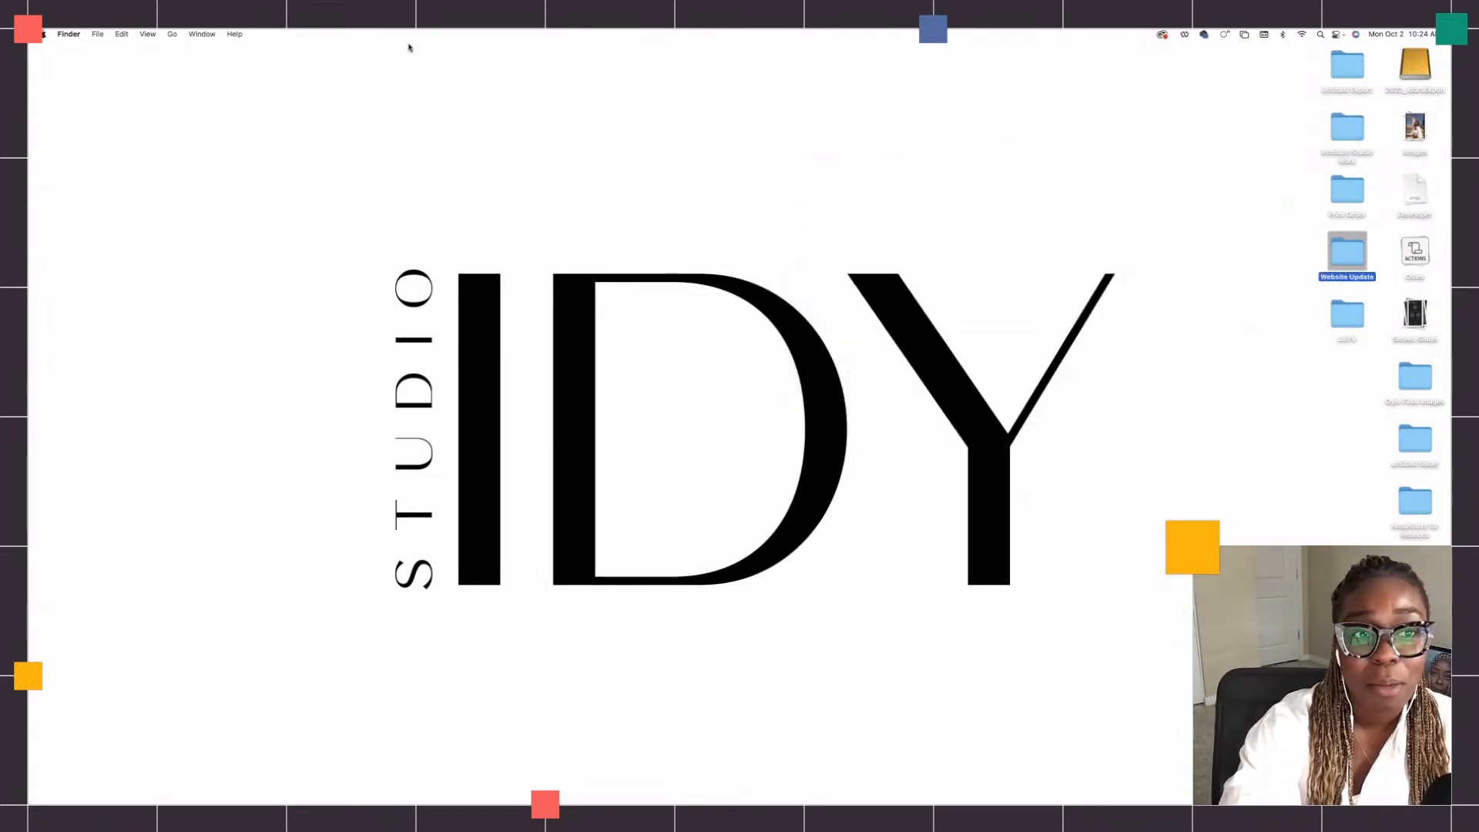
Step: Open the 2023 October Adobe Pro Tips folder on the external drive in Finder, and make its window taller
double_click(1409, 71)
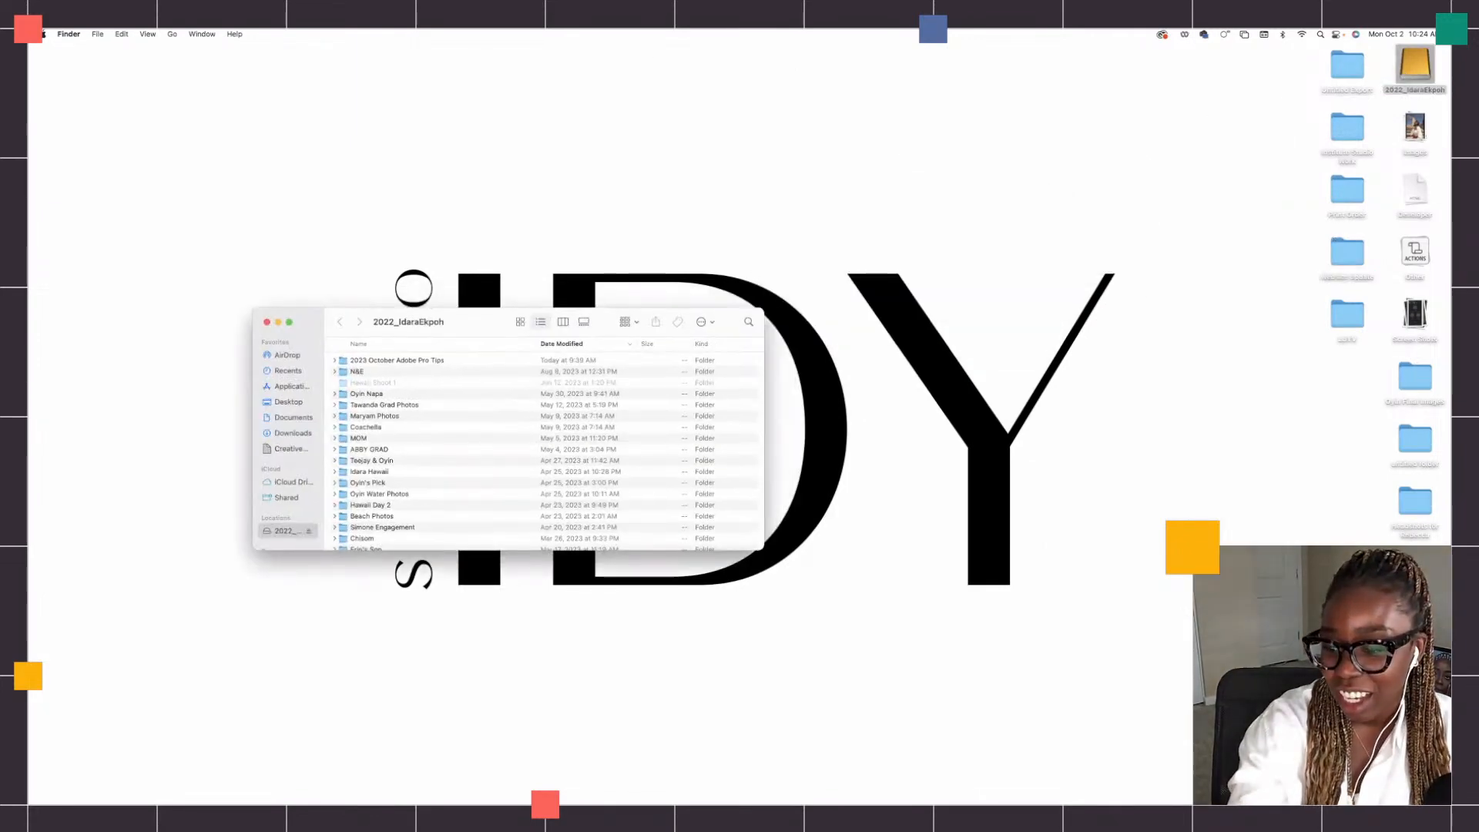
mouse_move(1218, 798)
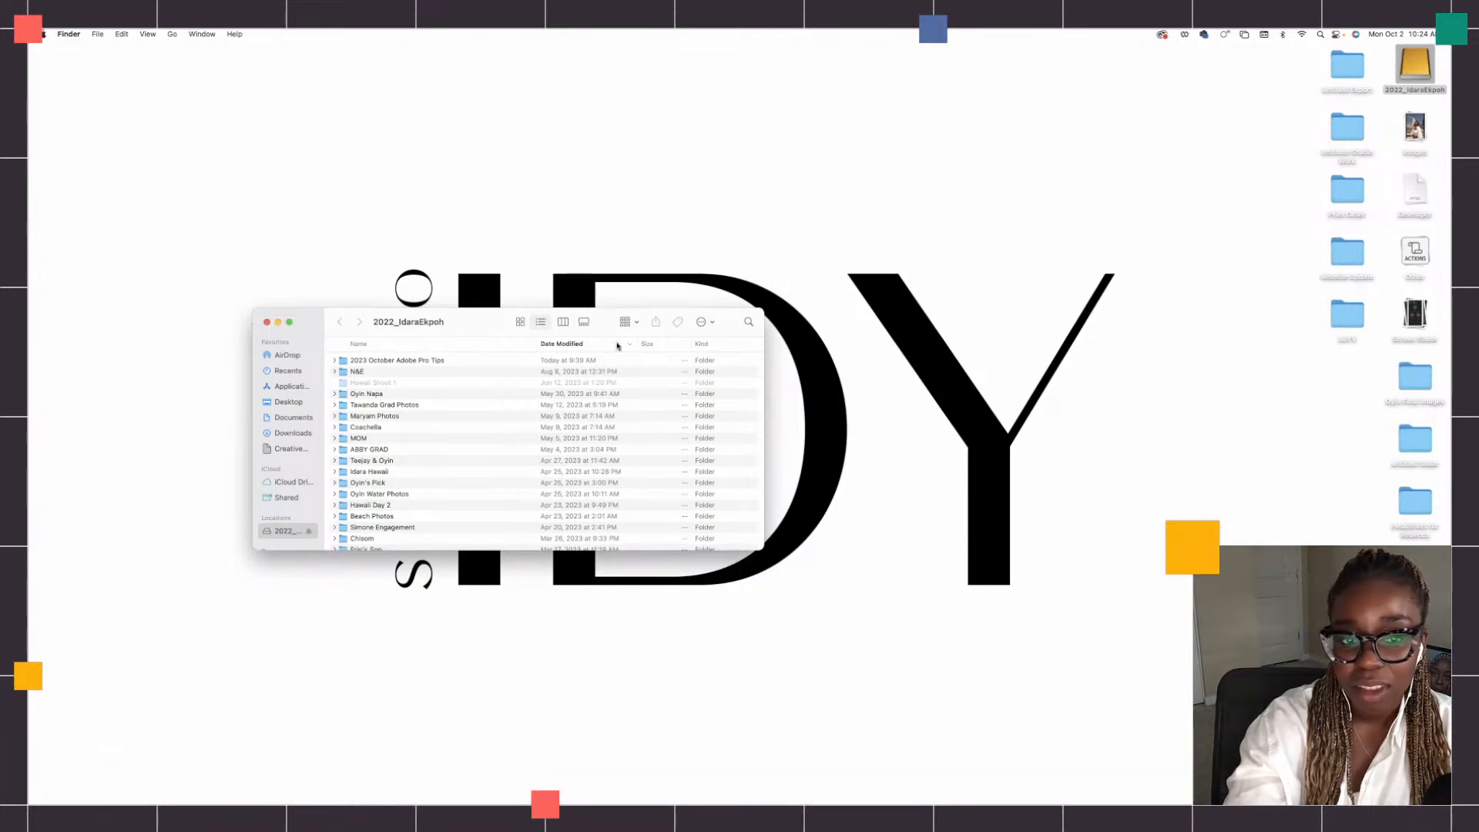
left_click_drag(617, 327, 1330, 87)
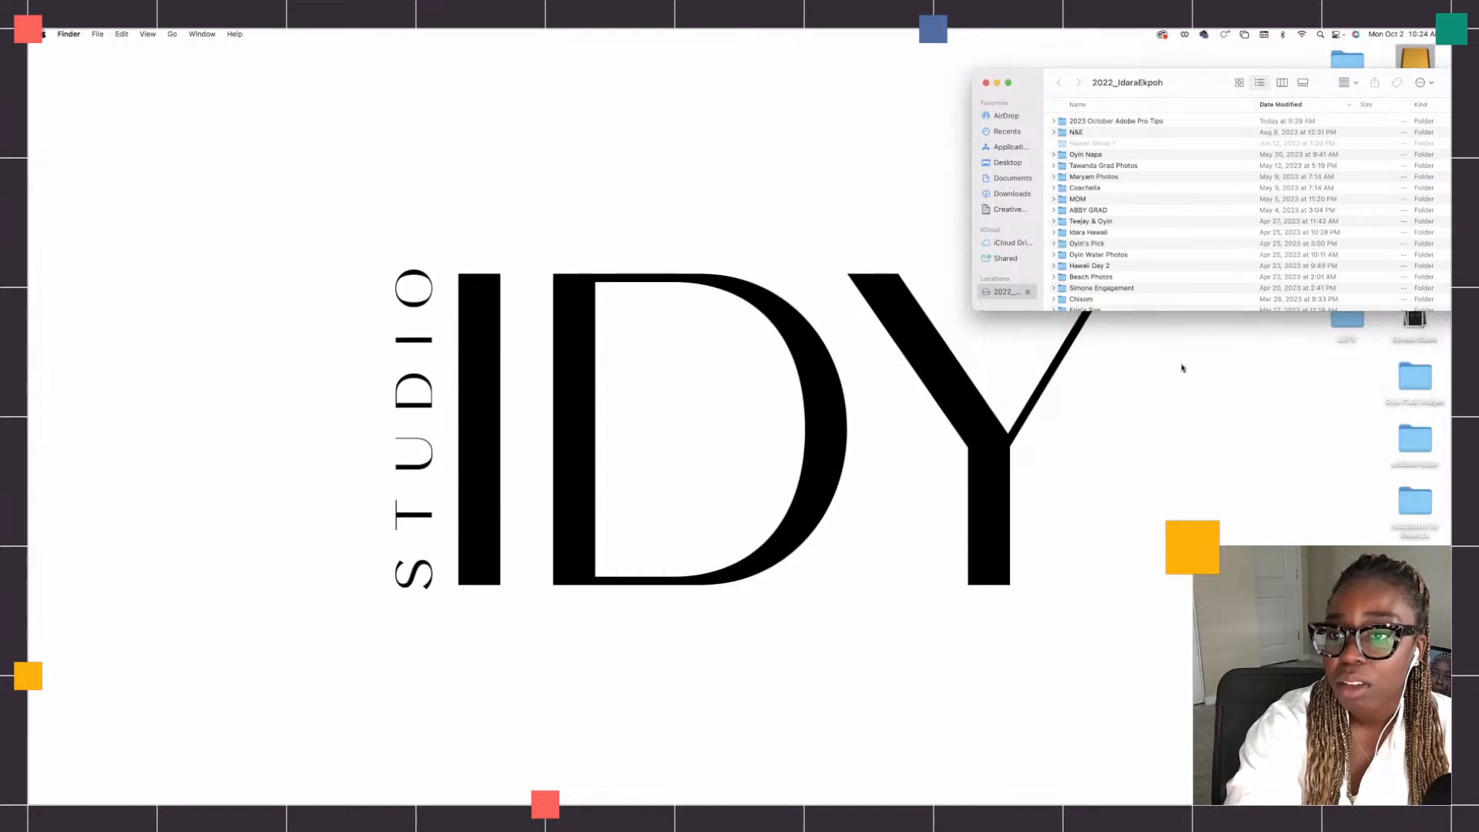
double_click(1112, 121)
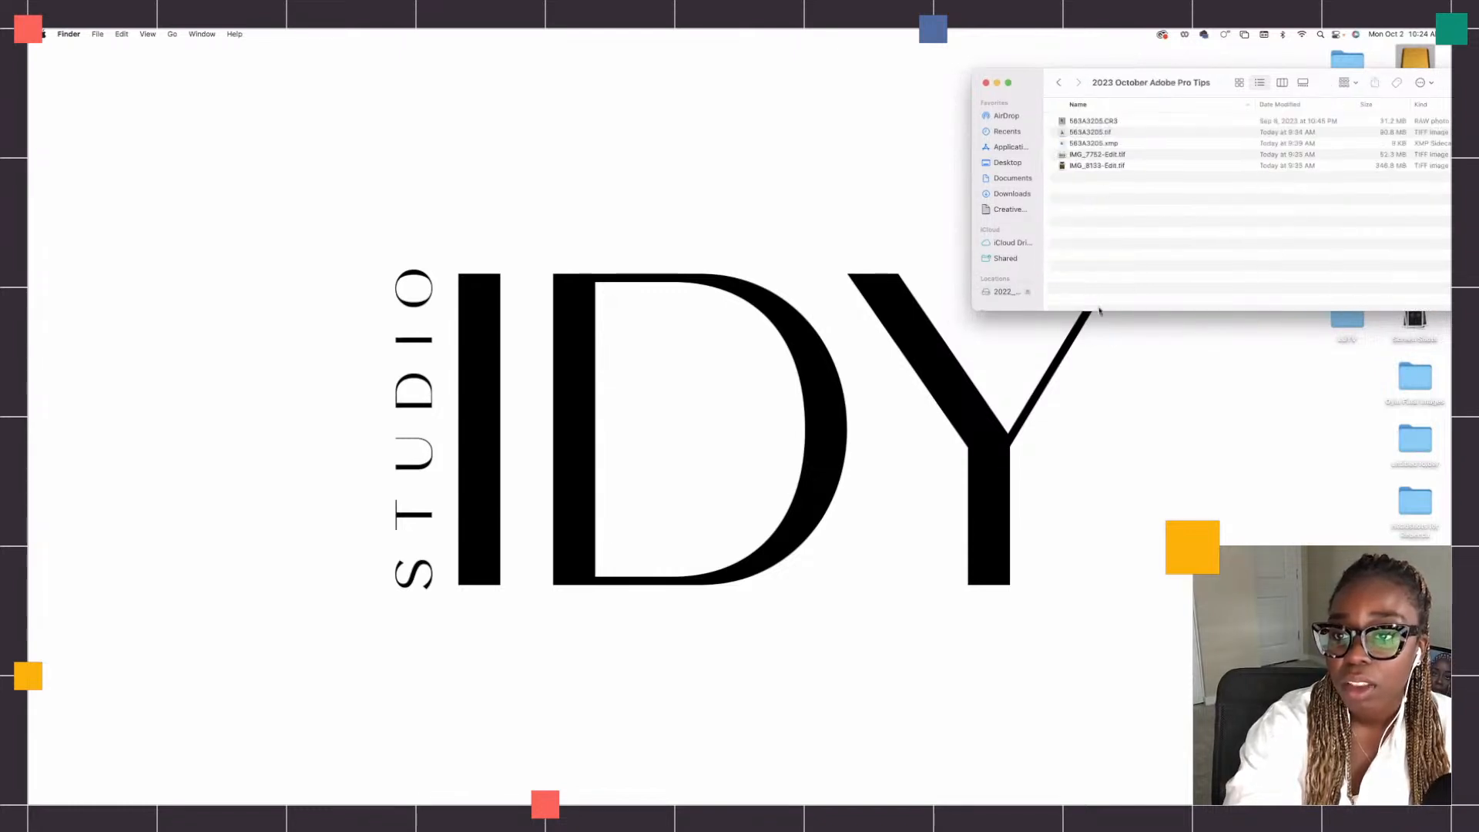
left_click_drag(1101, 314, 1102, 730)
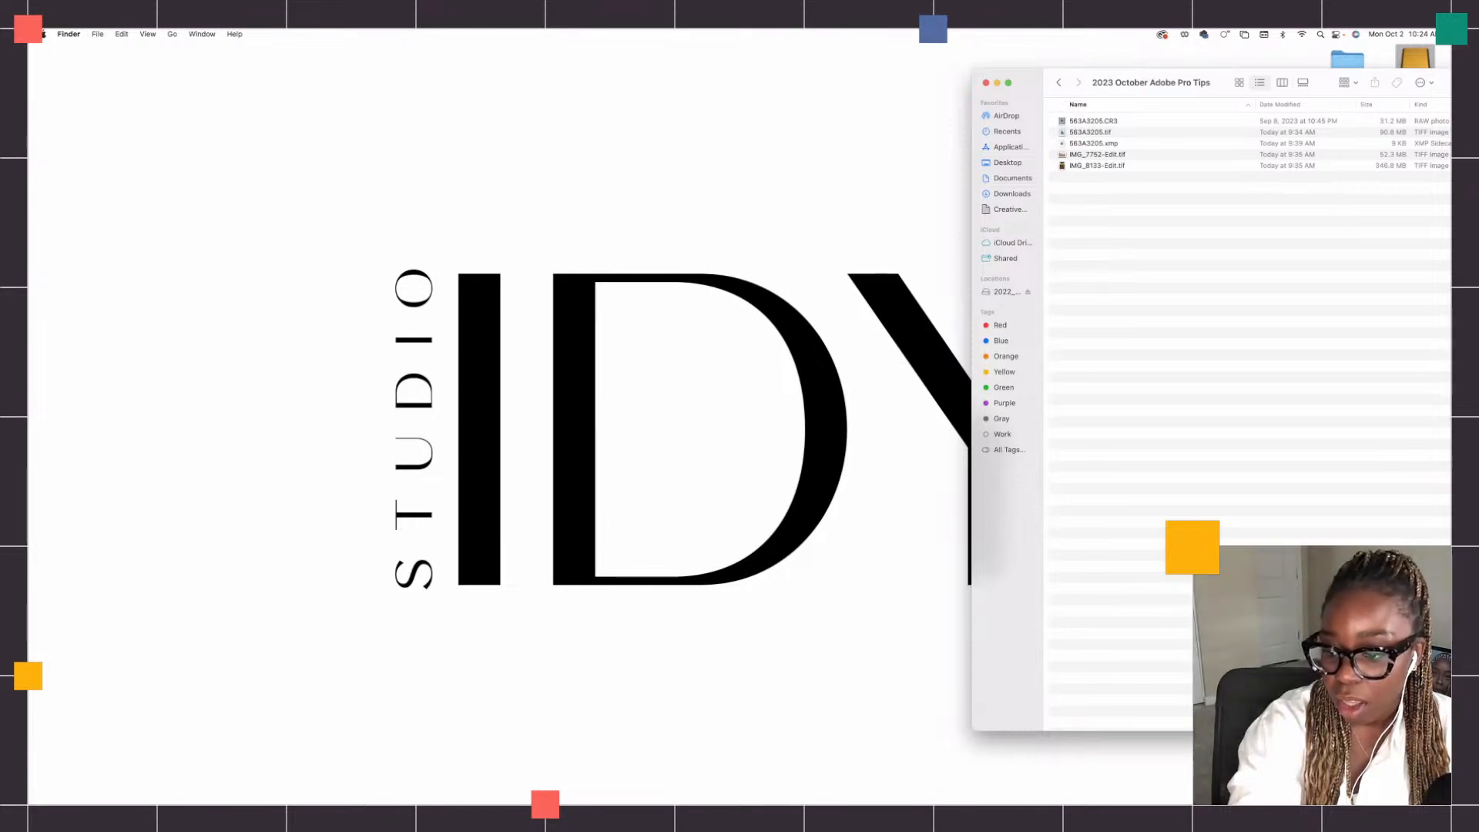
Step: Preview the photos 563A3205.tif and IMG_7752-Edit.tif with Quick Look
mouse_move(1102, 803)
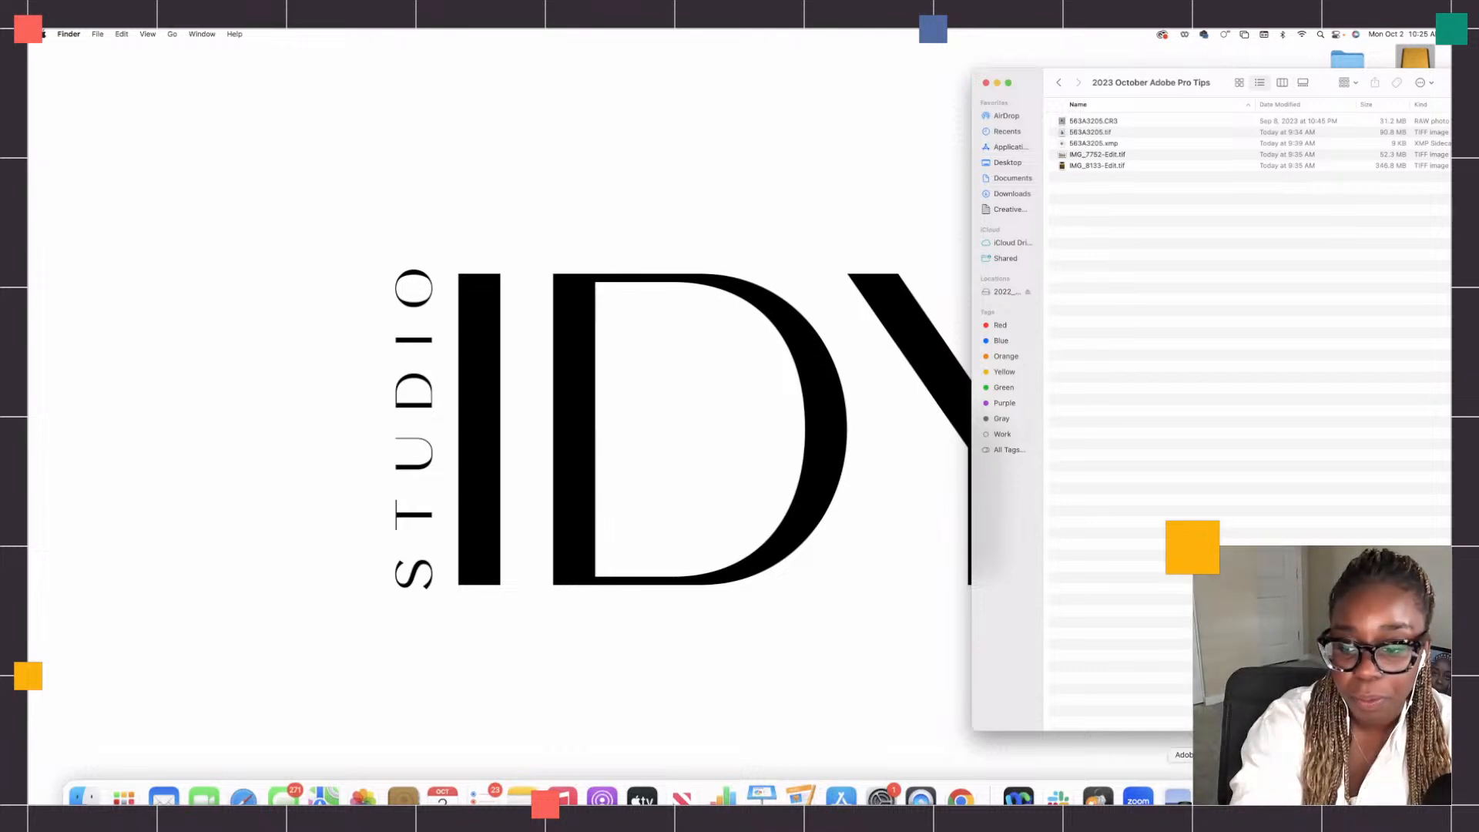
key("alt")
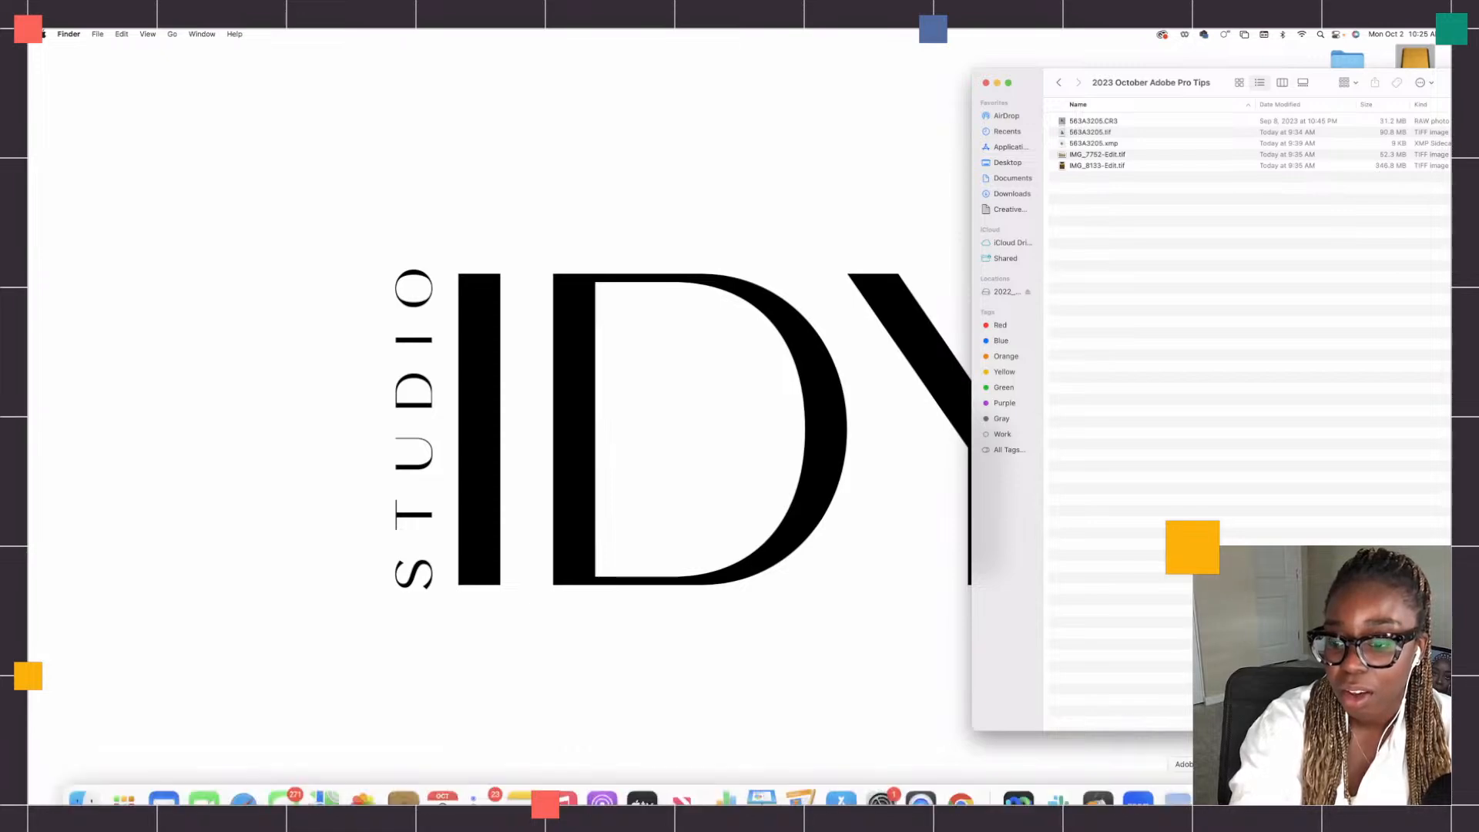
left_click(1122, 134)
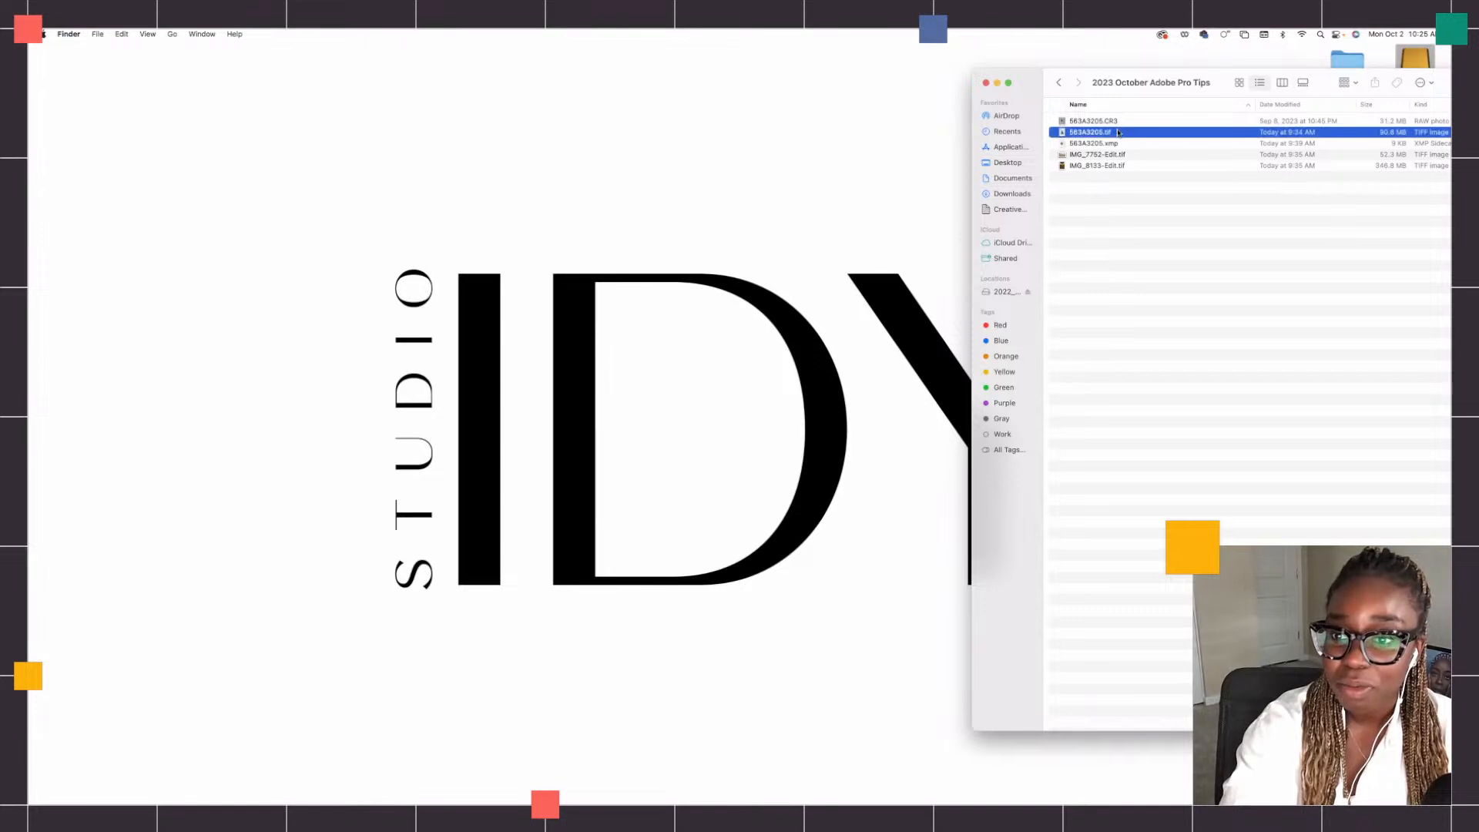
key("space")
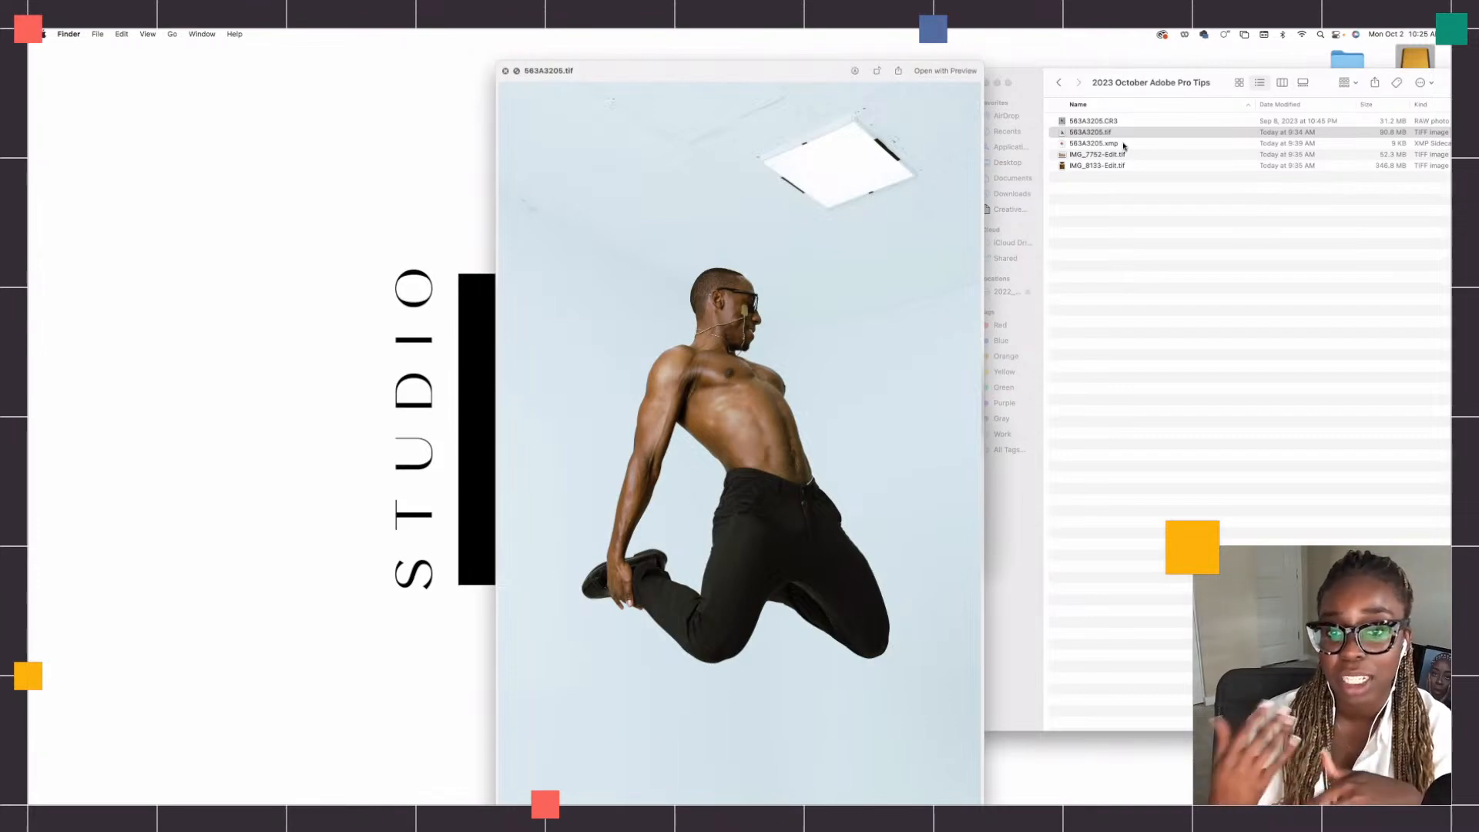
left_click(1123, 151)
left_click(1123, 156)
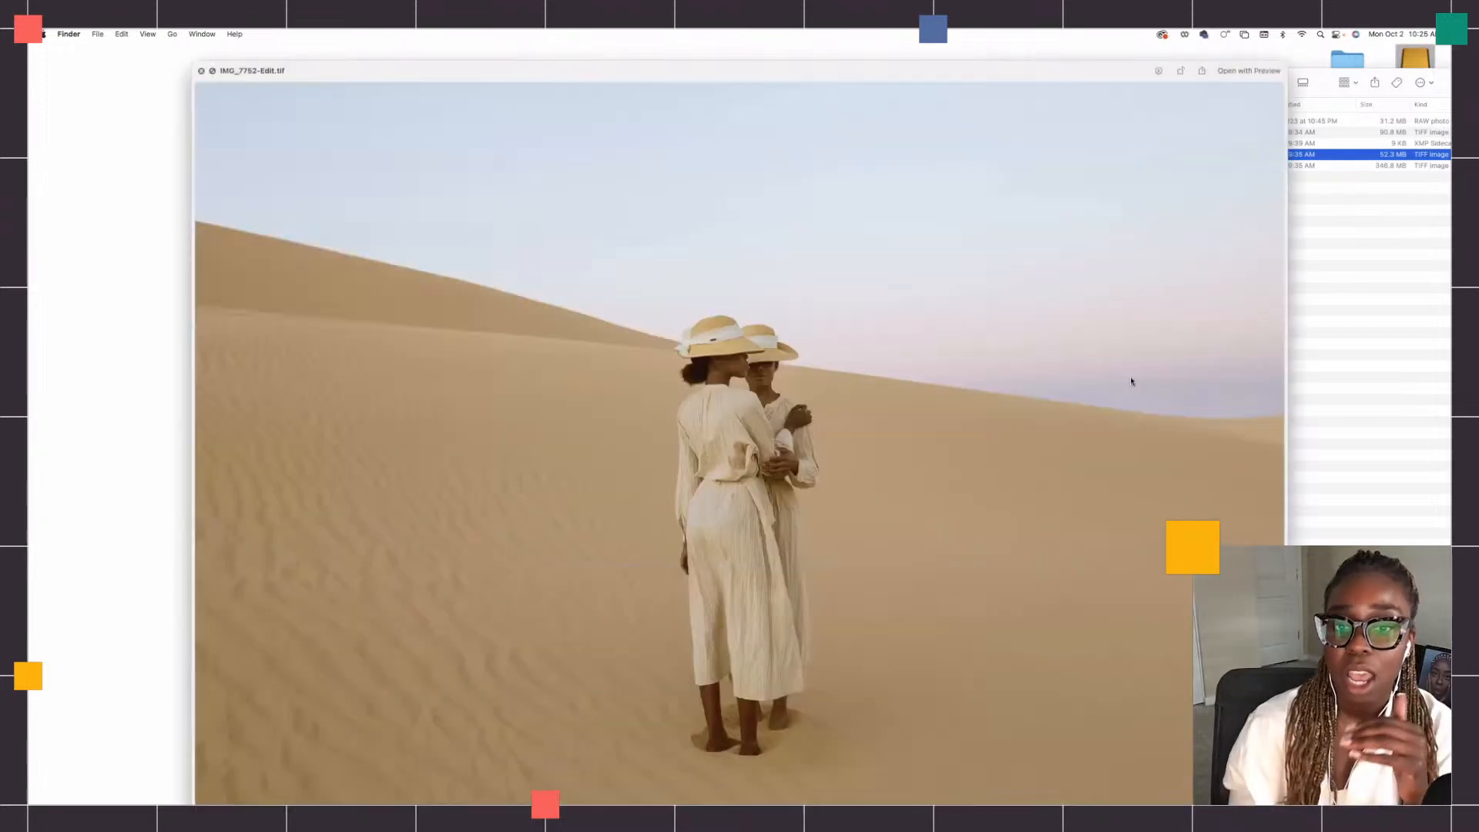